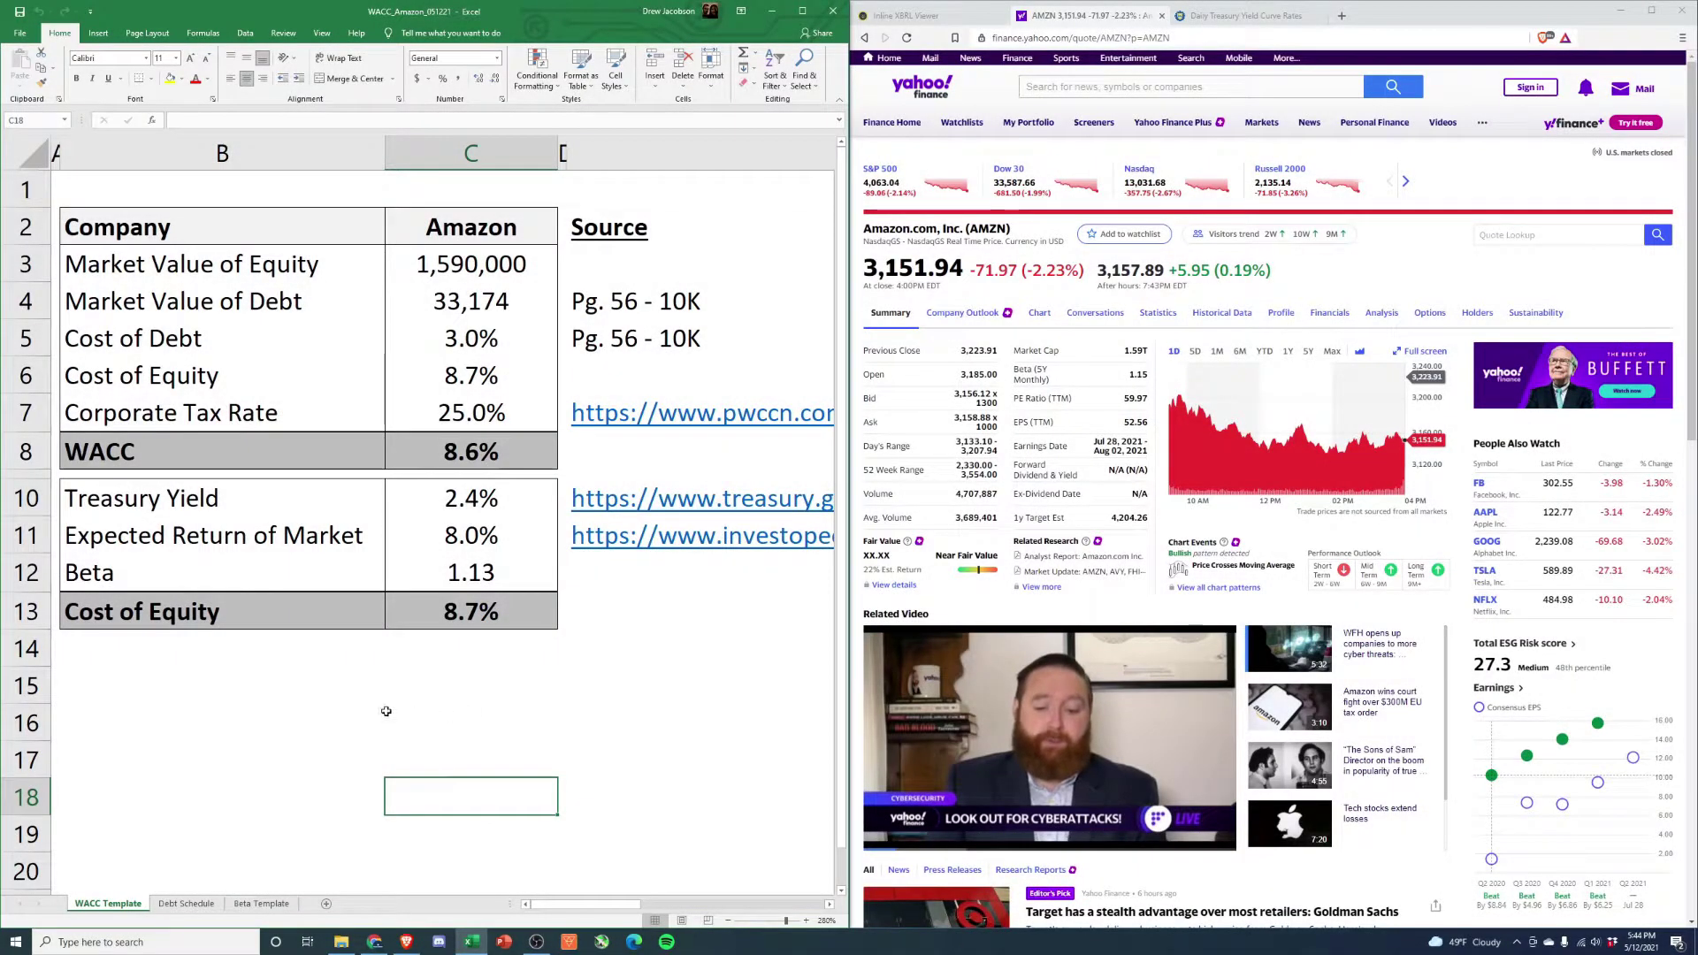
- Select the blank rows below the summary table, then return to the top of the sheet
click(326, 679)
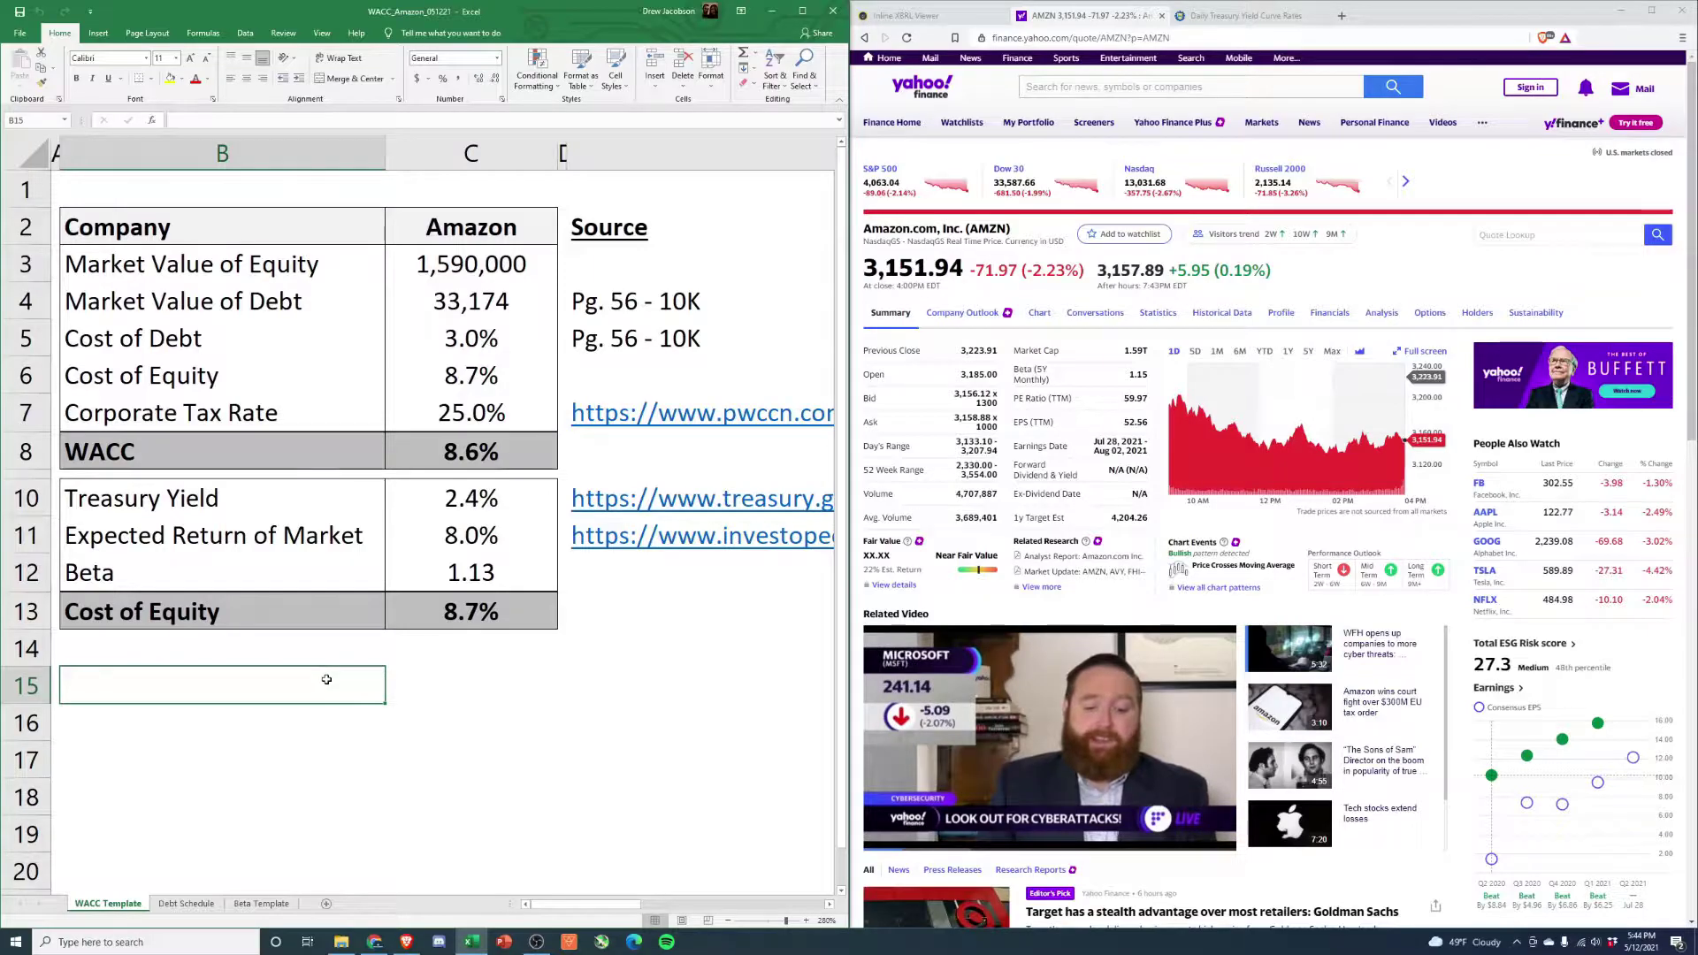
drag(253, 662, 447, 698)
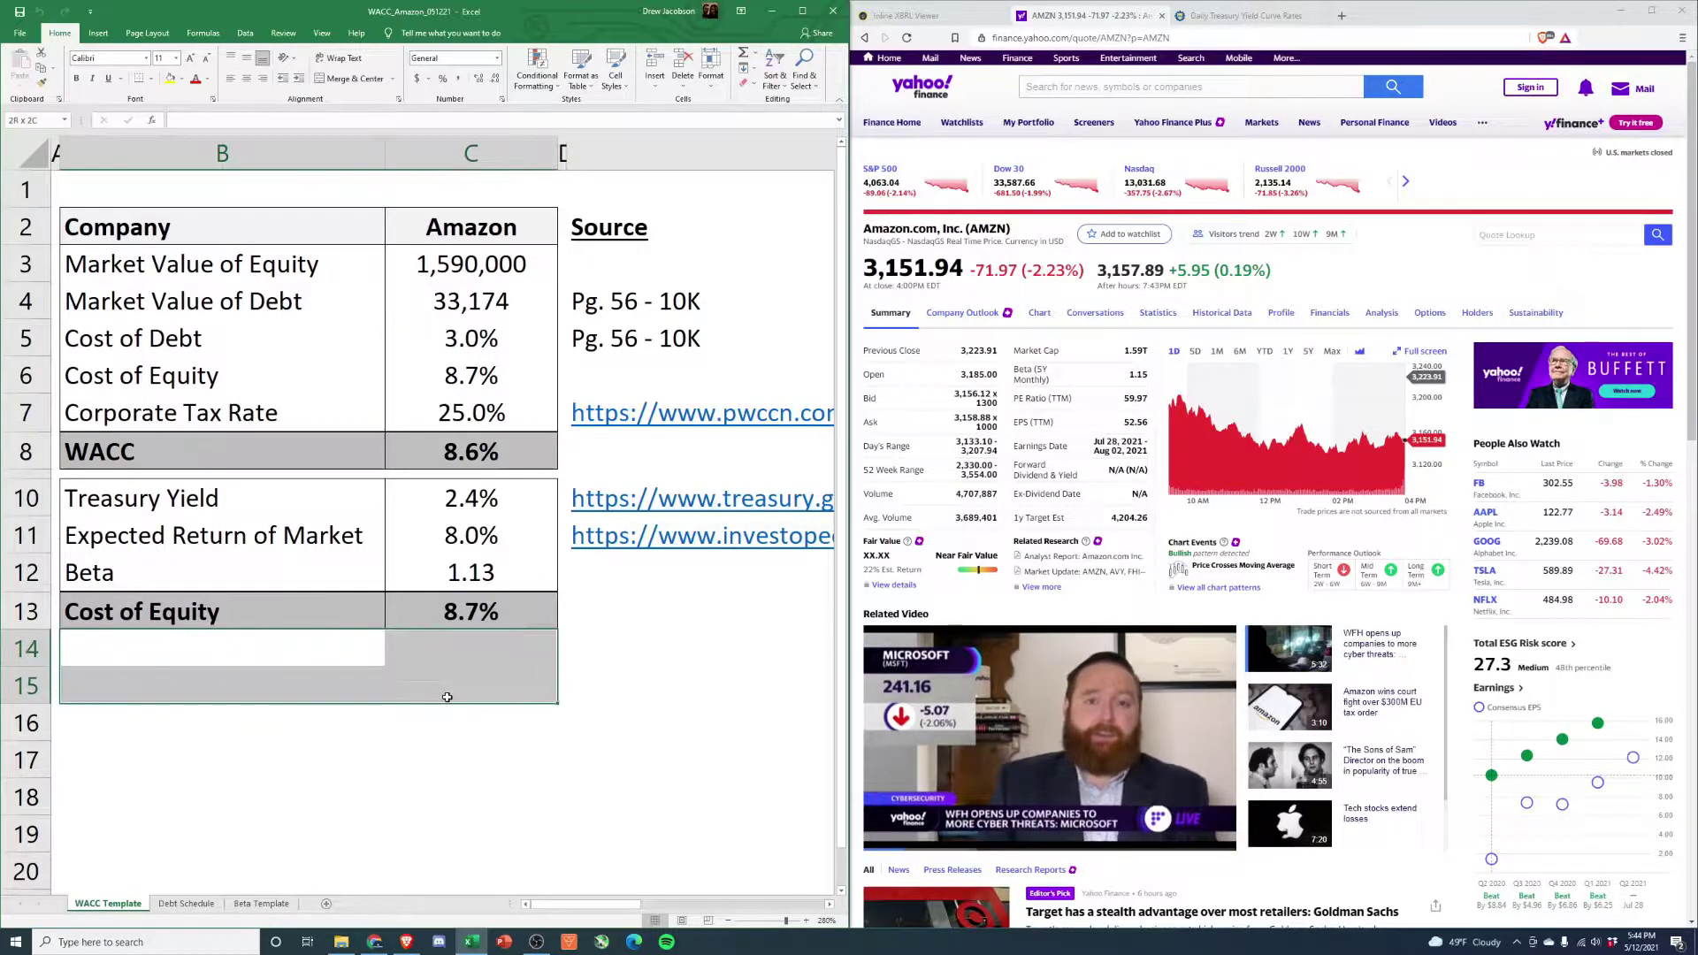
click(352, 723)
drag(277, 693, 462, 735)
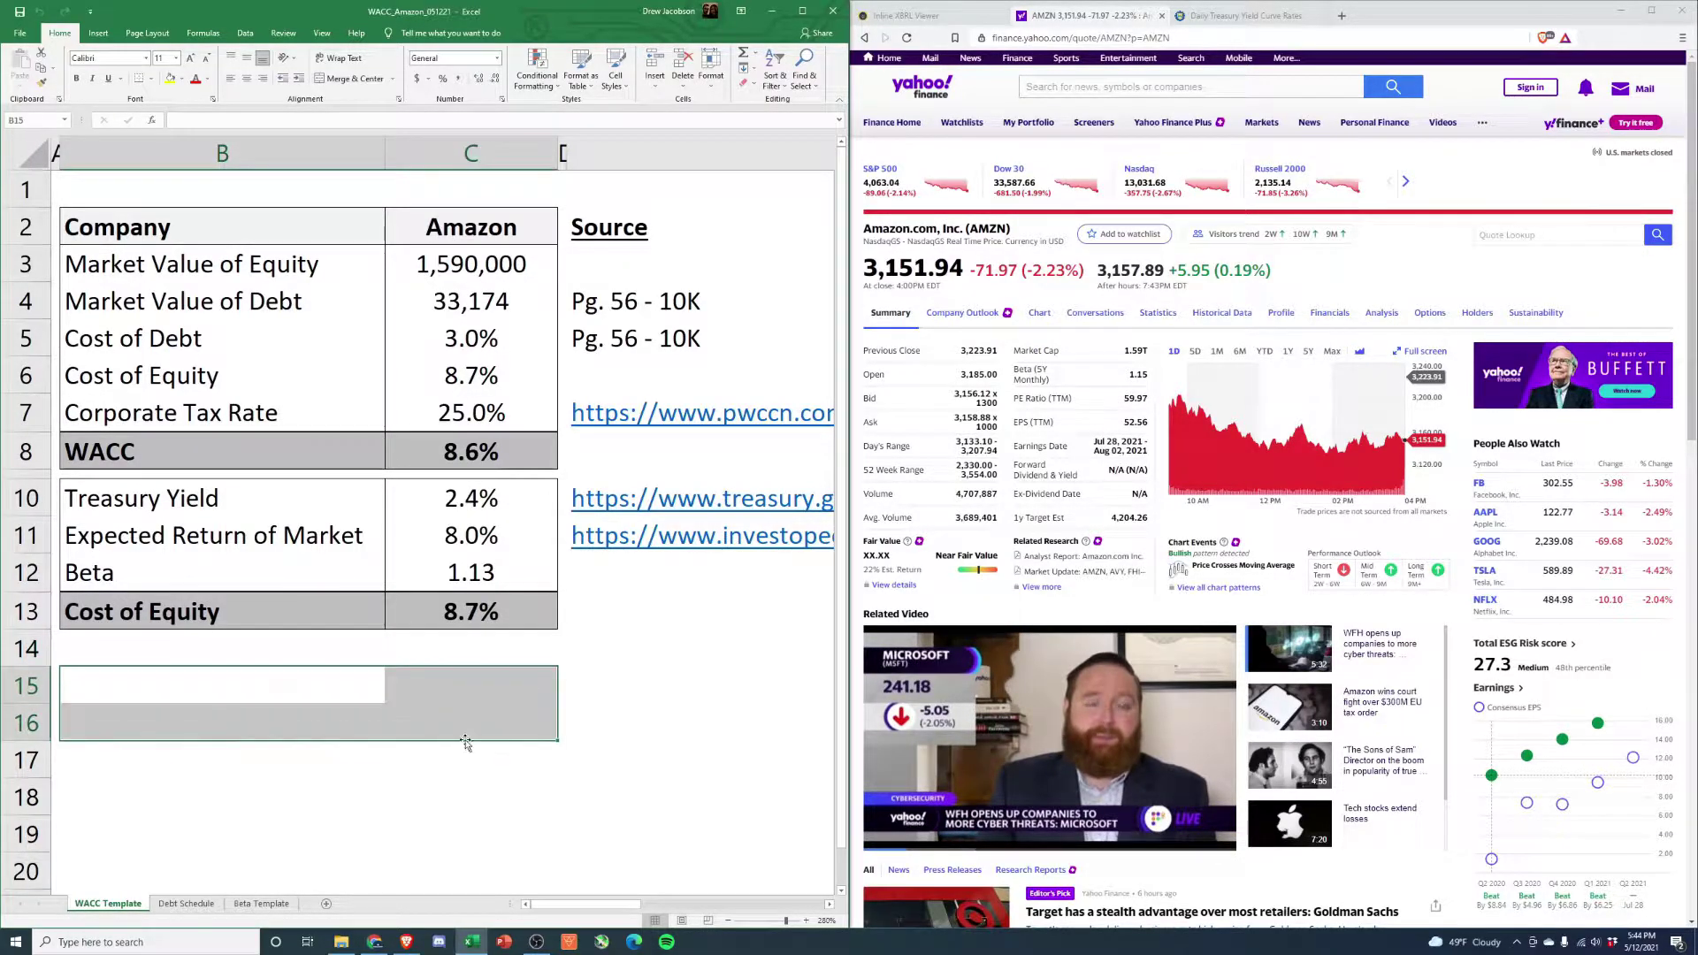
click(329, 764)
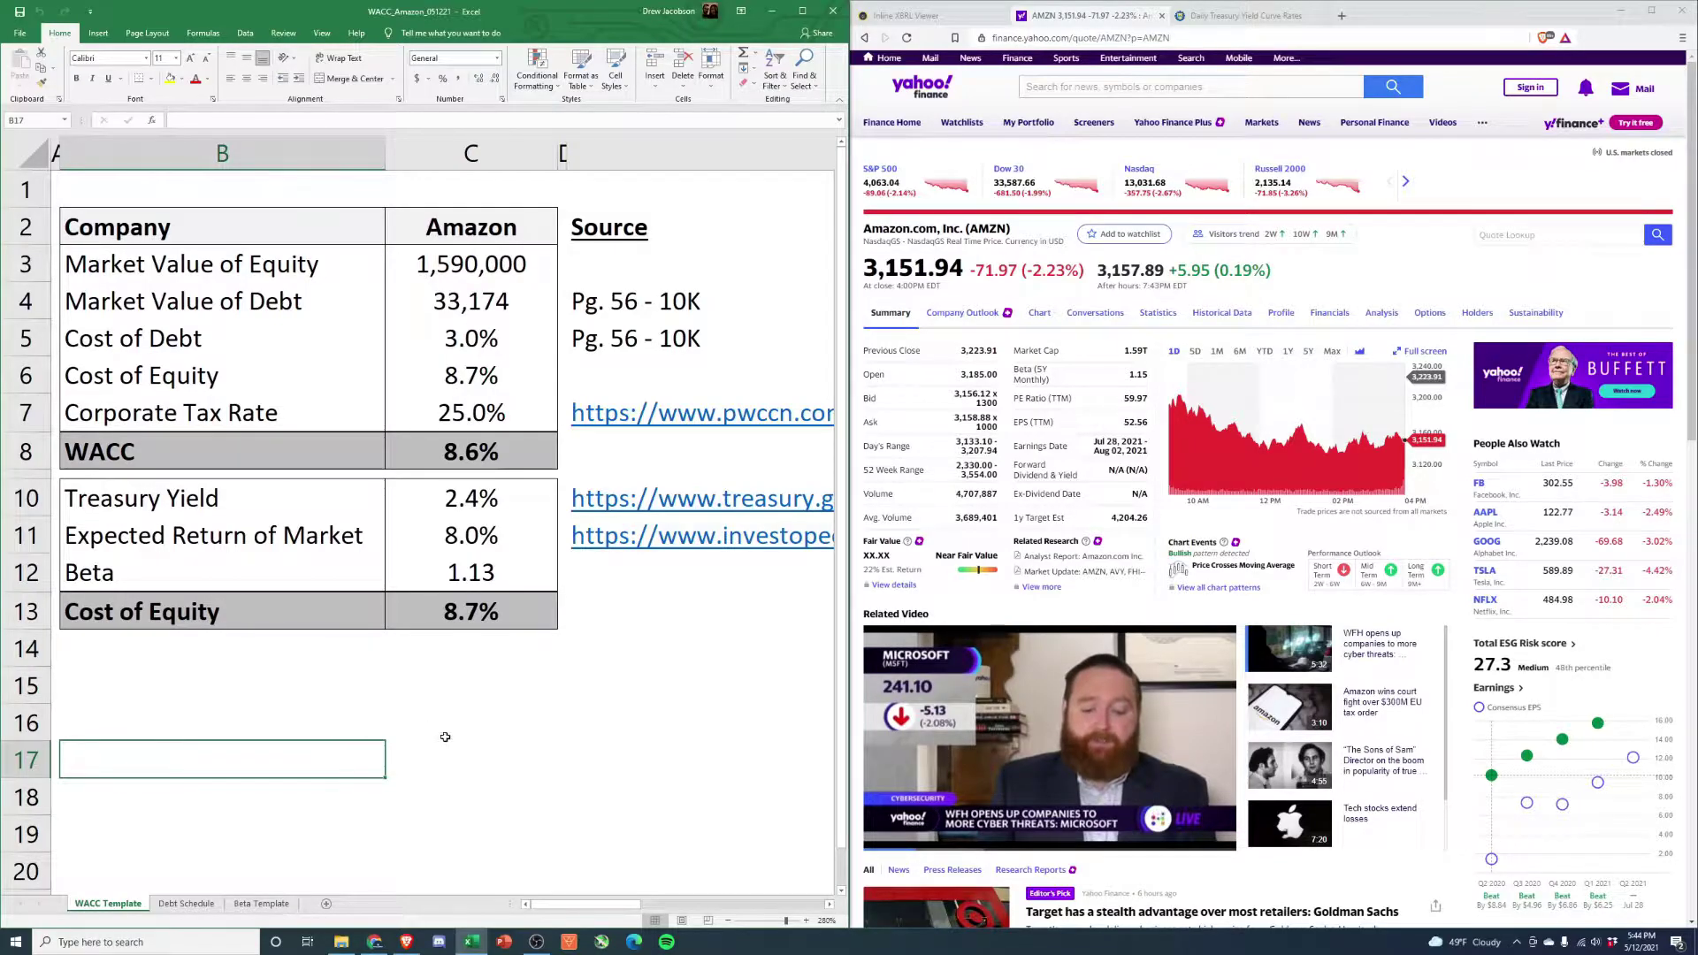
key(ctrl+Home)
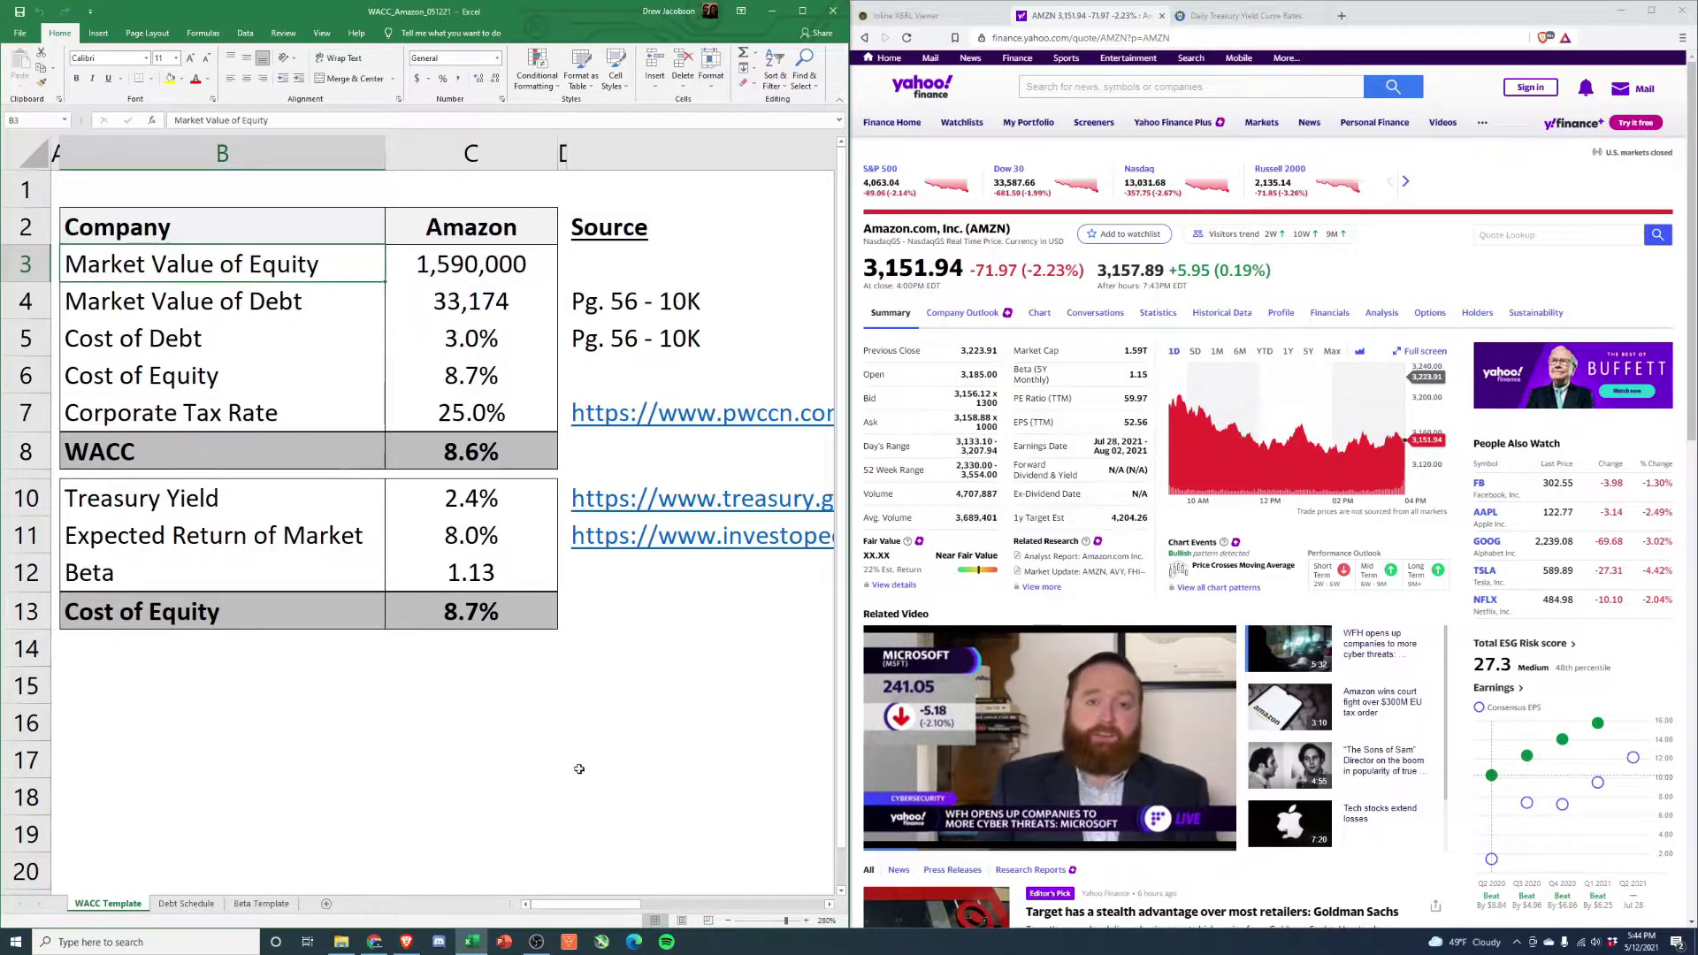
- Compare the Market Value of Equity and Debt figures with Amazon's market cap on the quote page
click(446, 282)
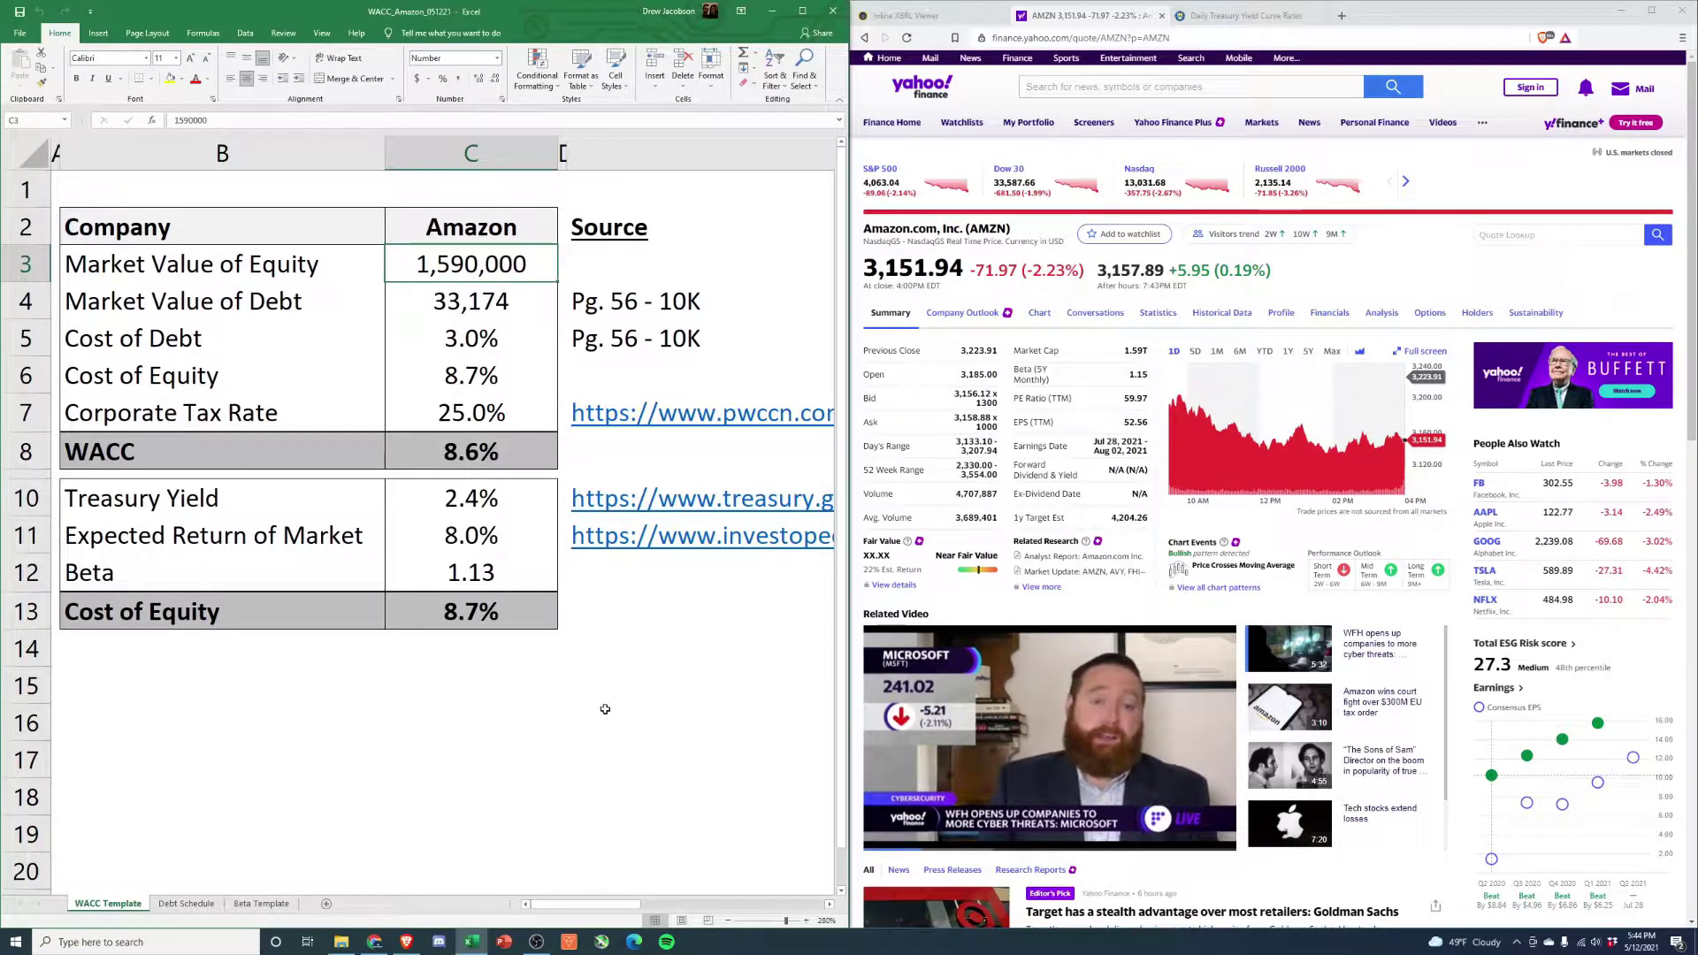
click(1149, 354)
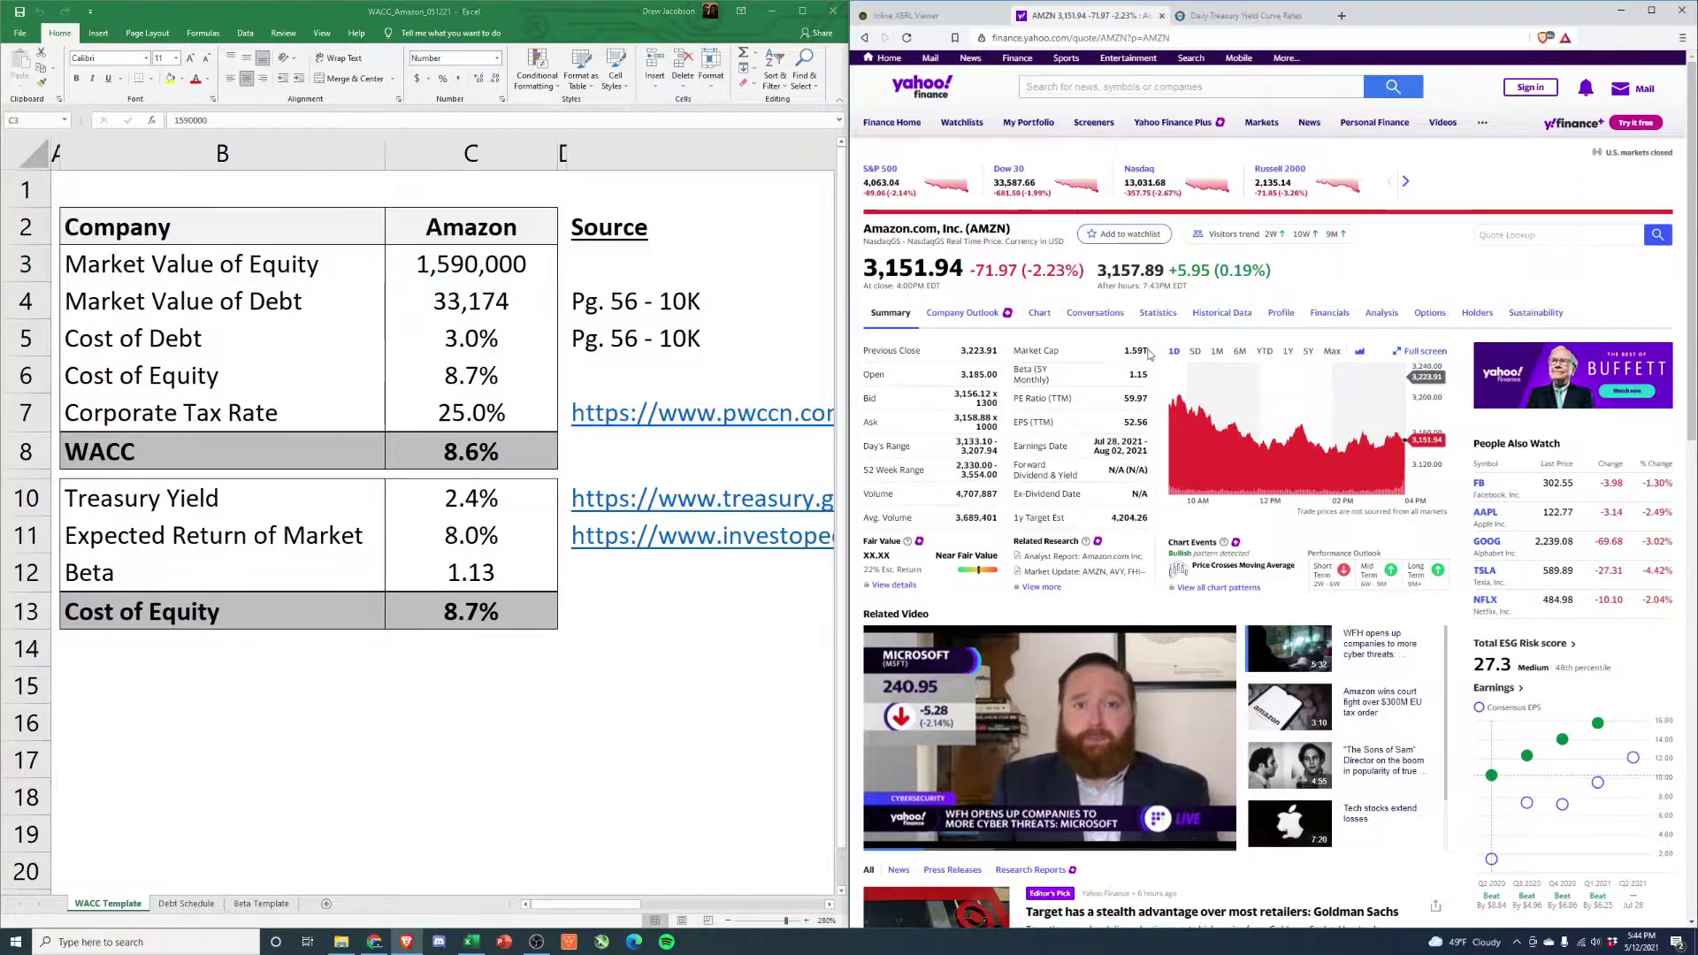
click(471, 301)
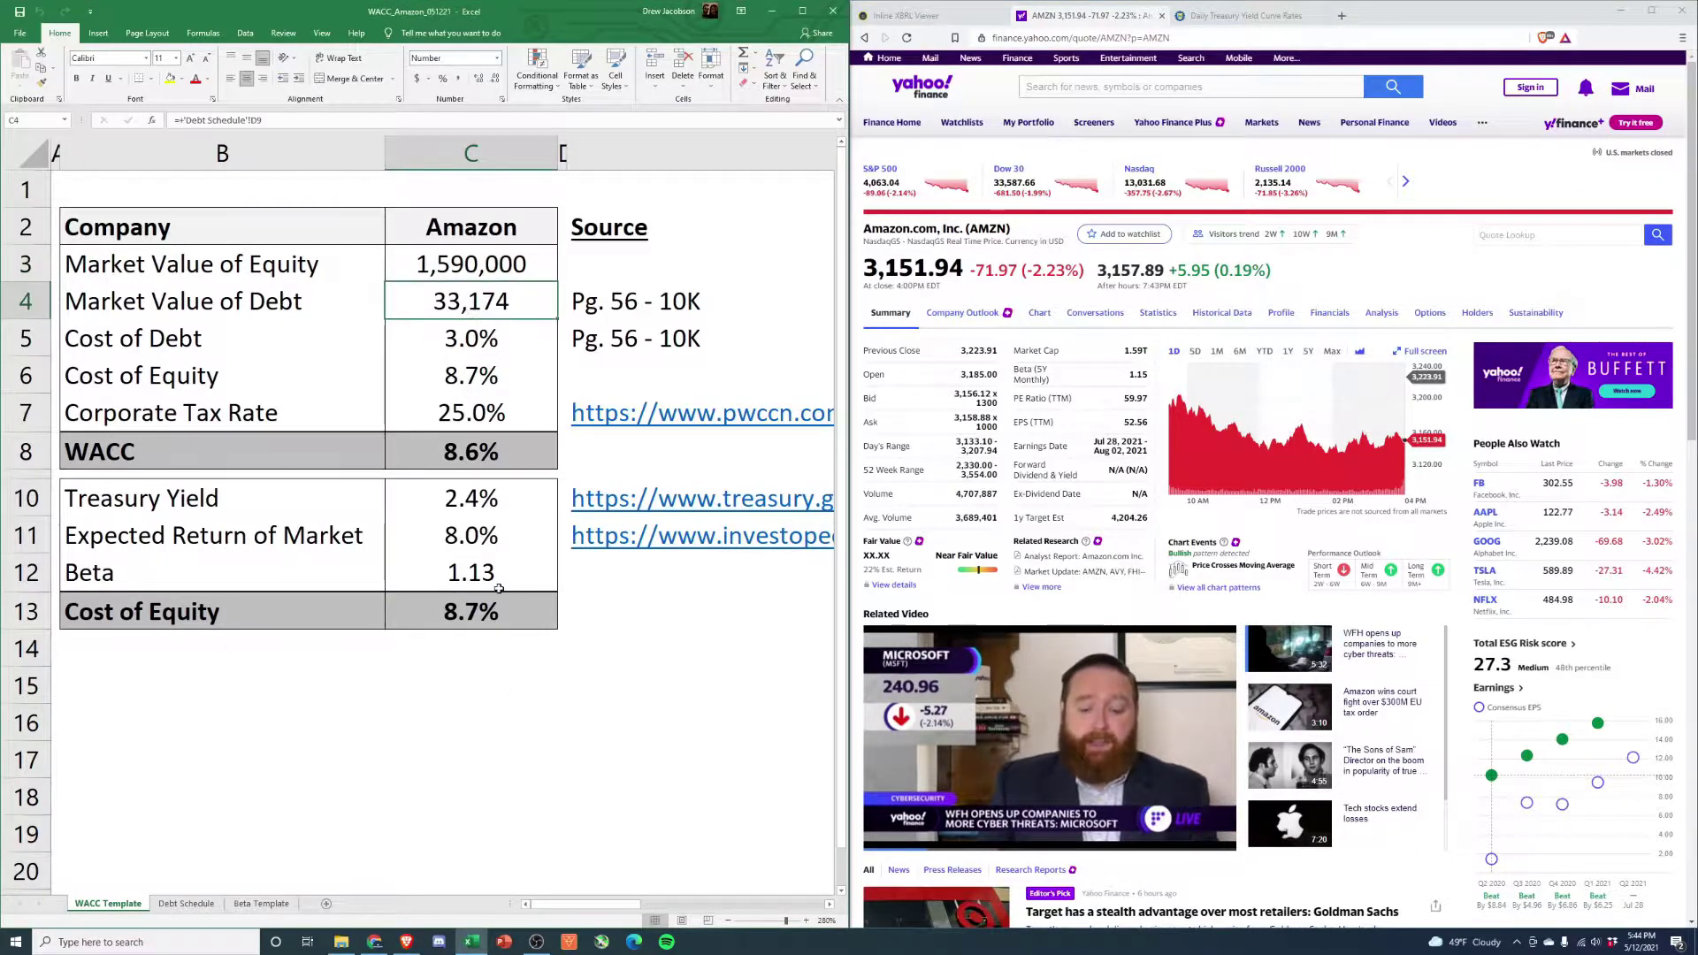
- Show the Debt Schedule sheet and scroll the 10-K filing up to Note 6 — Debt
click(185, 903)
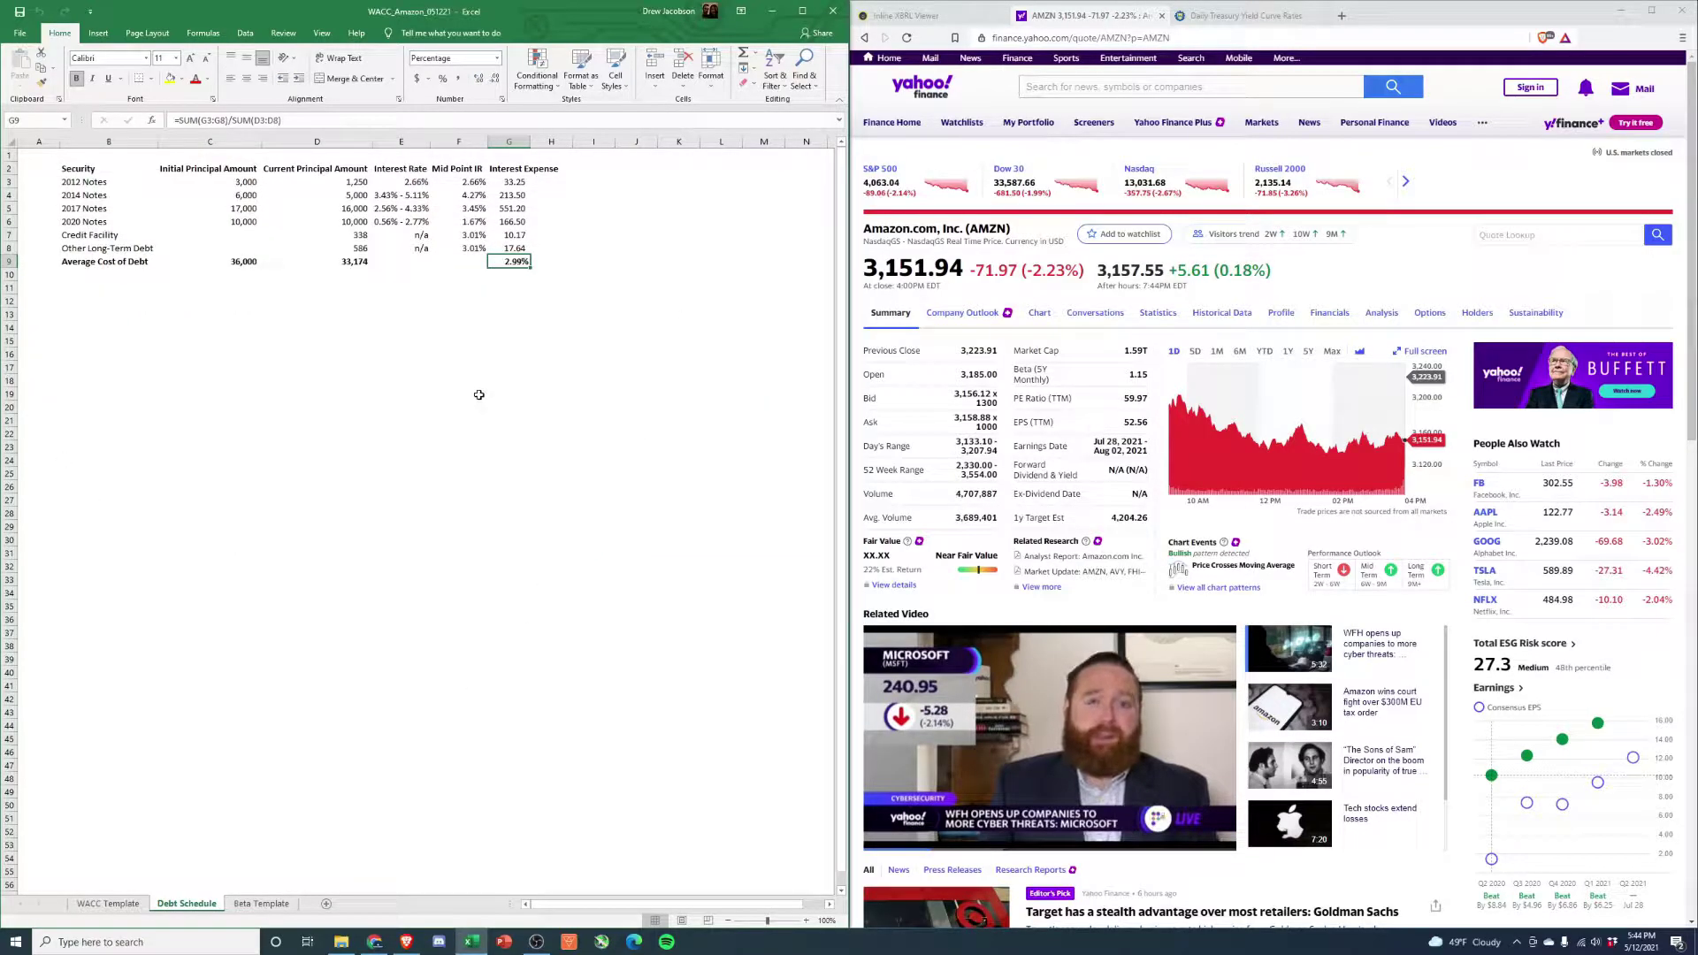
click(937, 16)
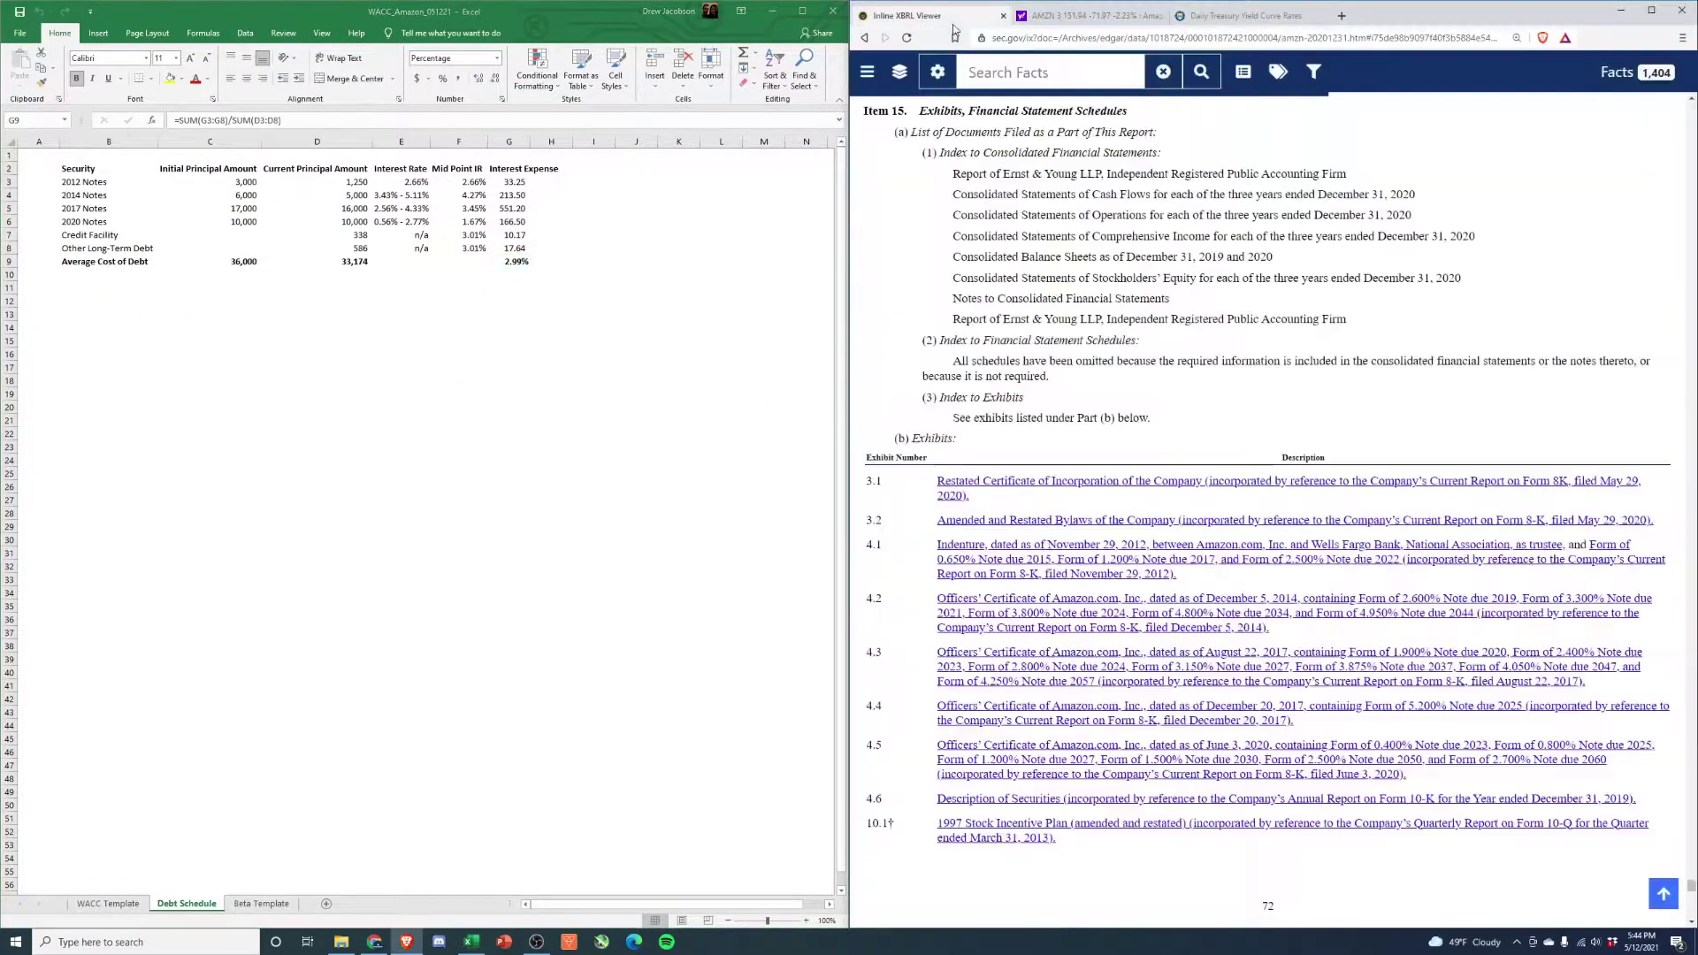
scroll(1147, 569, up, 10)
scroll(1146, 570, up, 20)
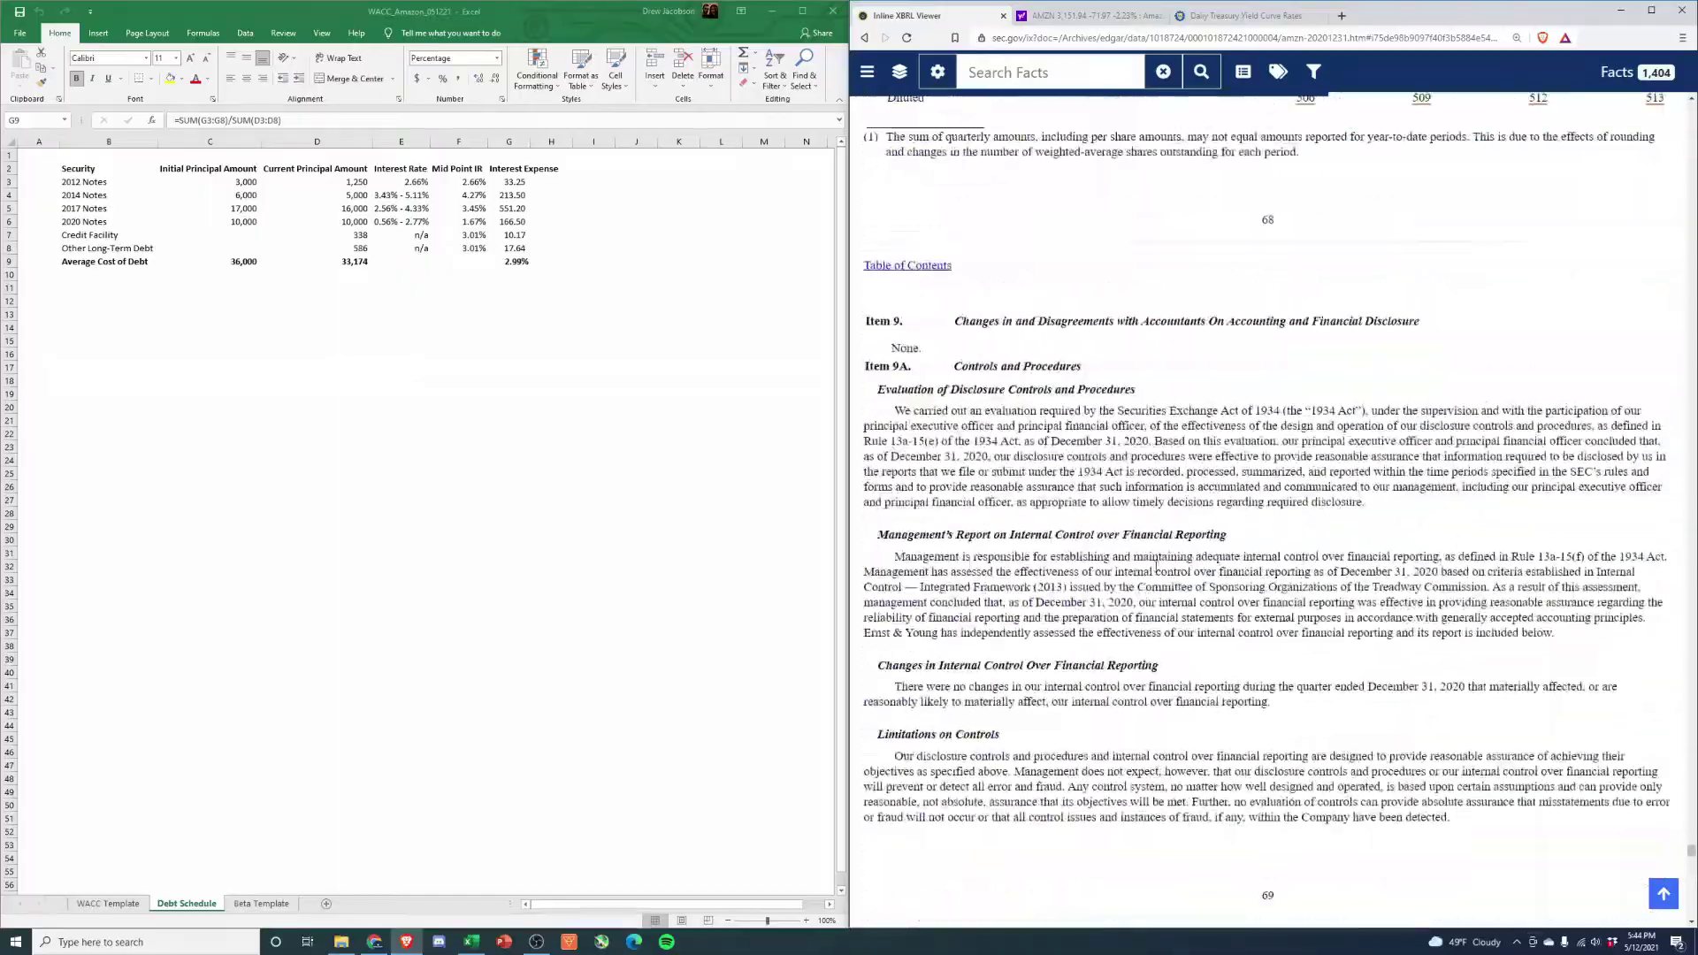
scroll(1157, 566, up, 20)
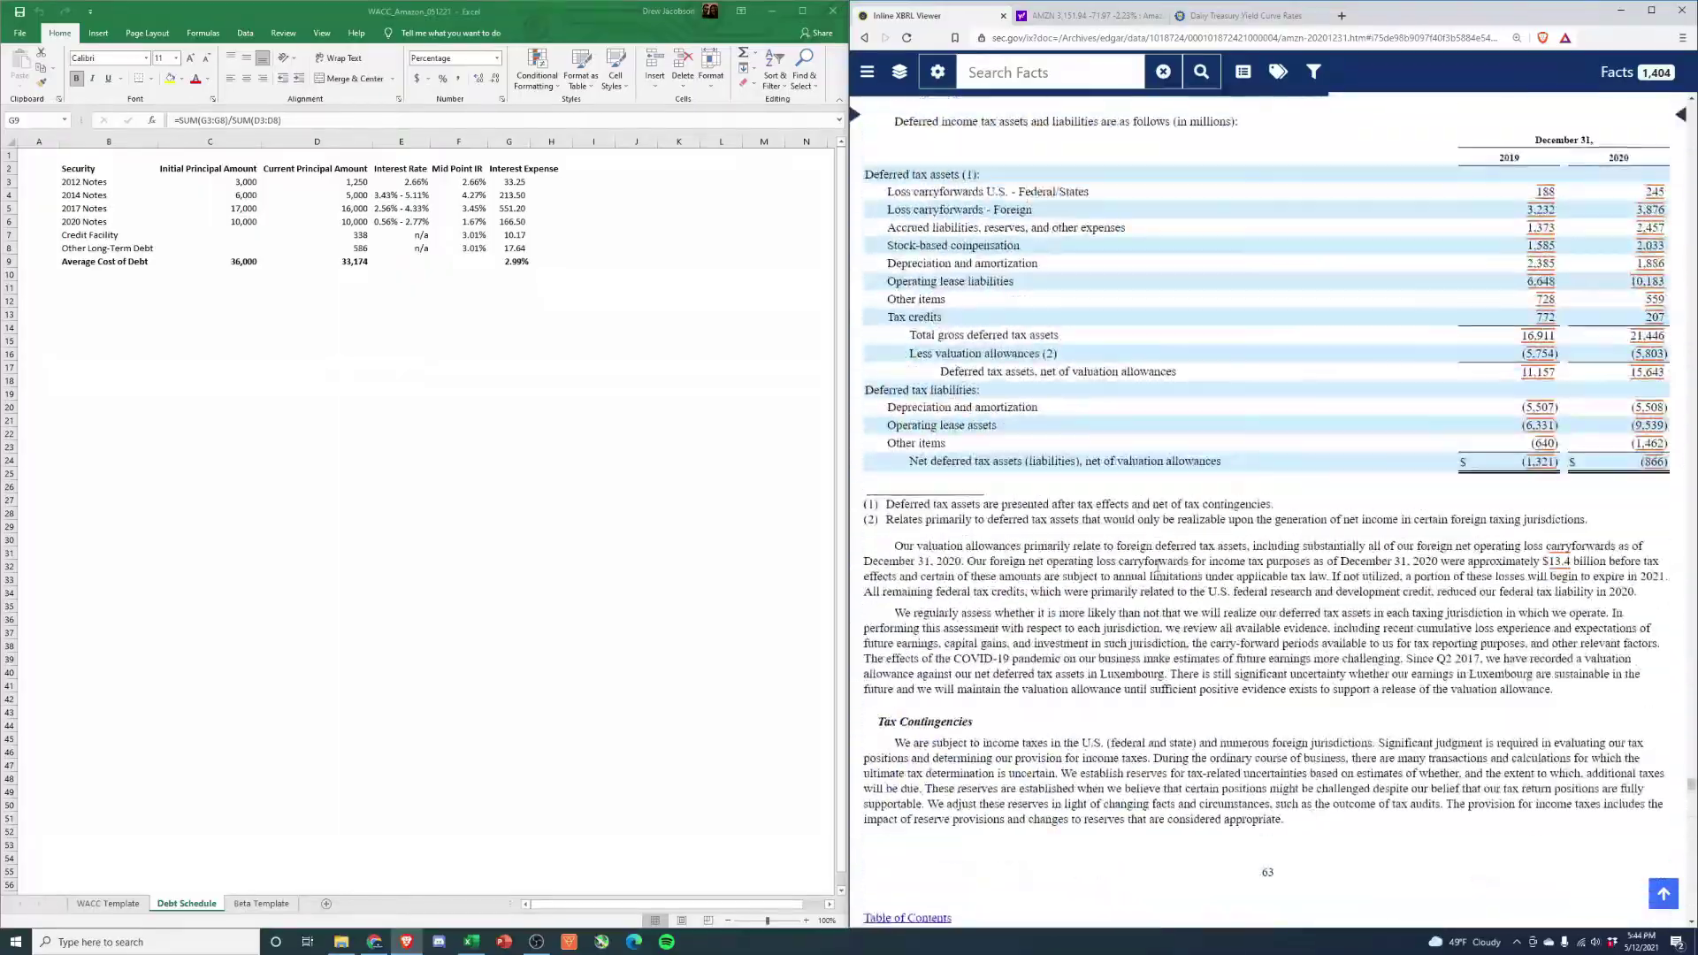
scroll(1158, 566, up, 15)
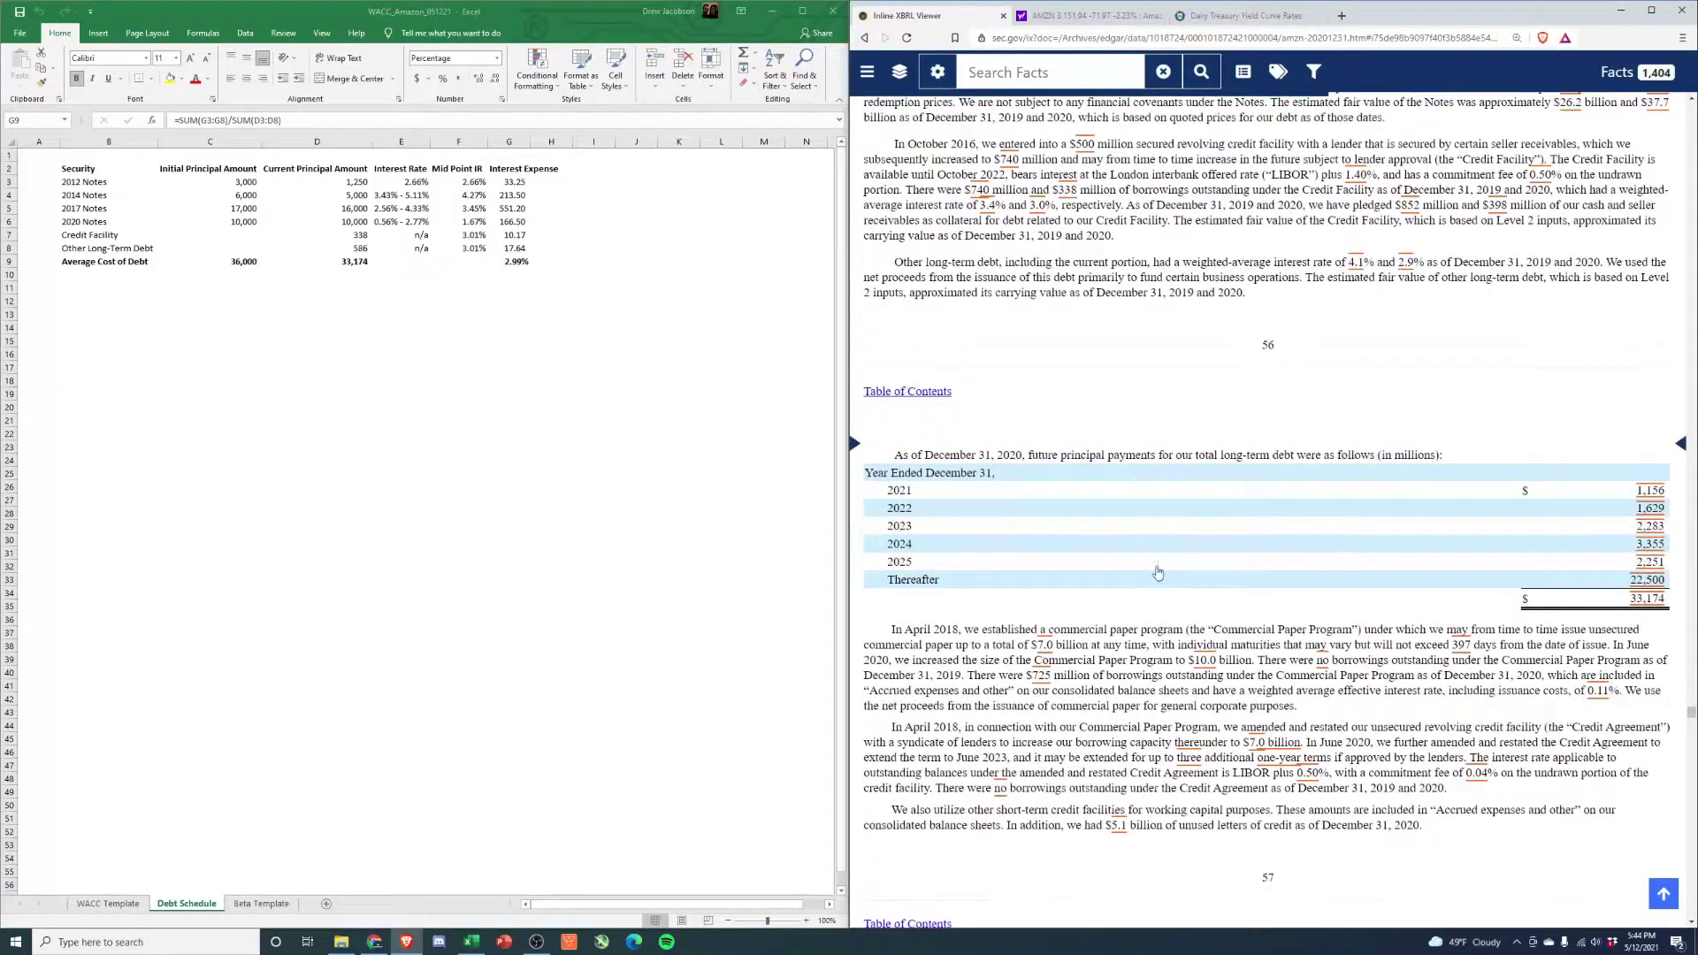
scroll(1158, 566, up, 6)
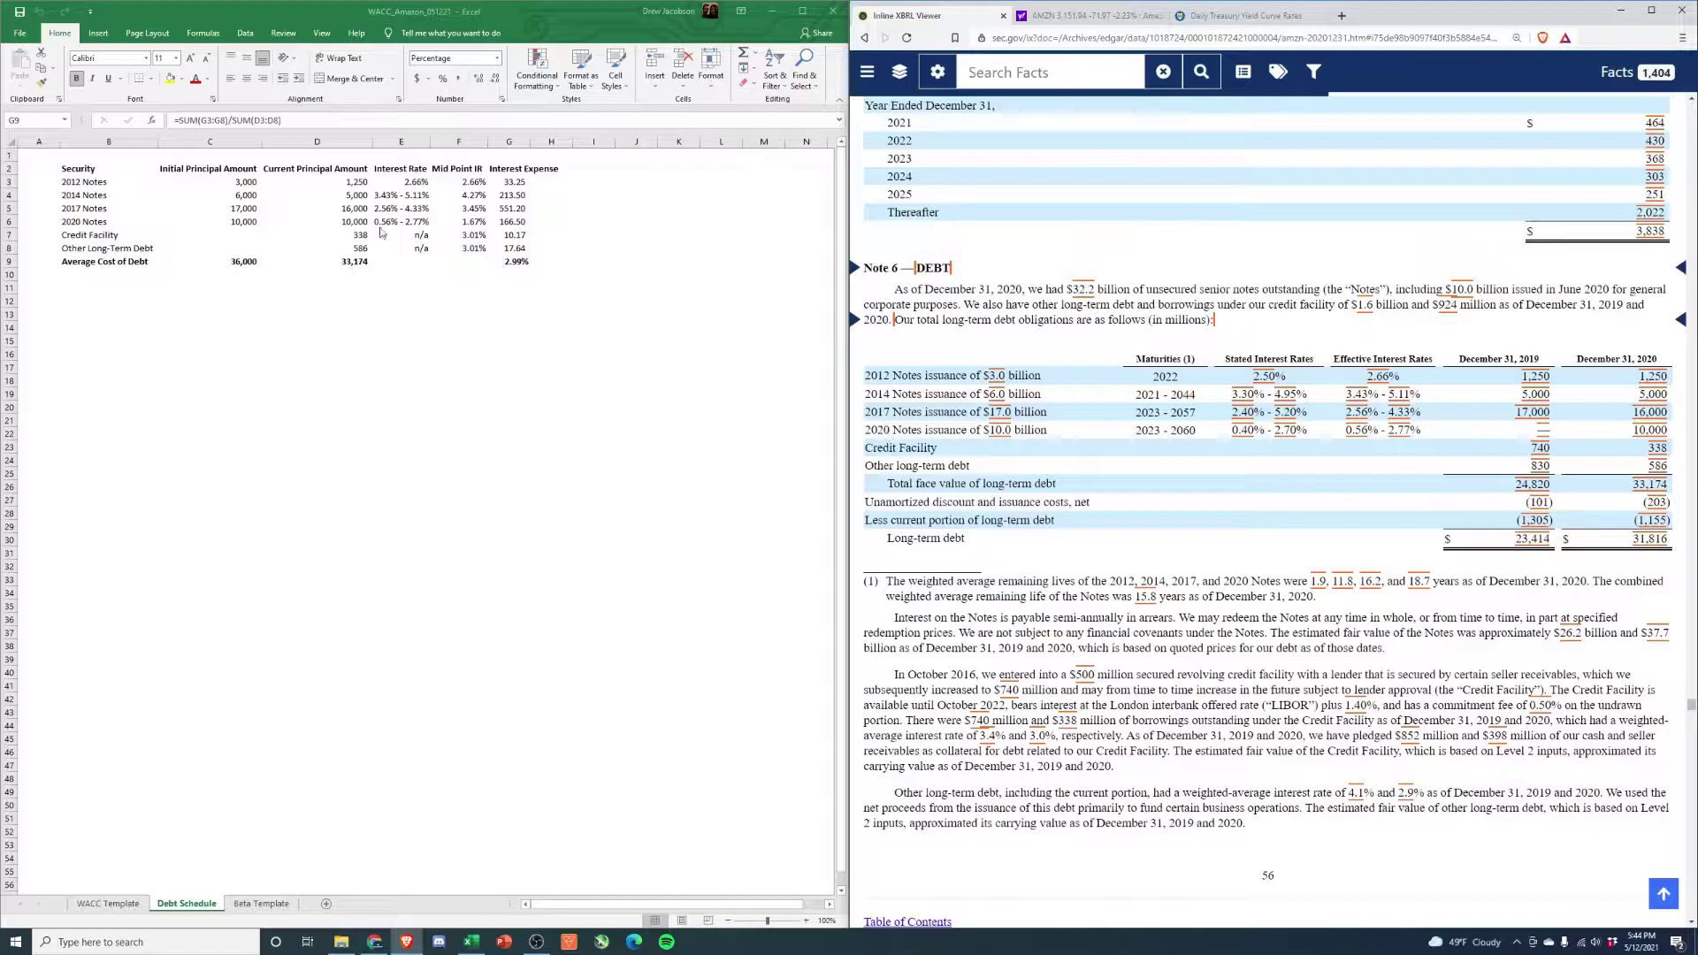
click(91, 245)
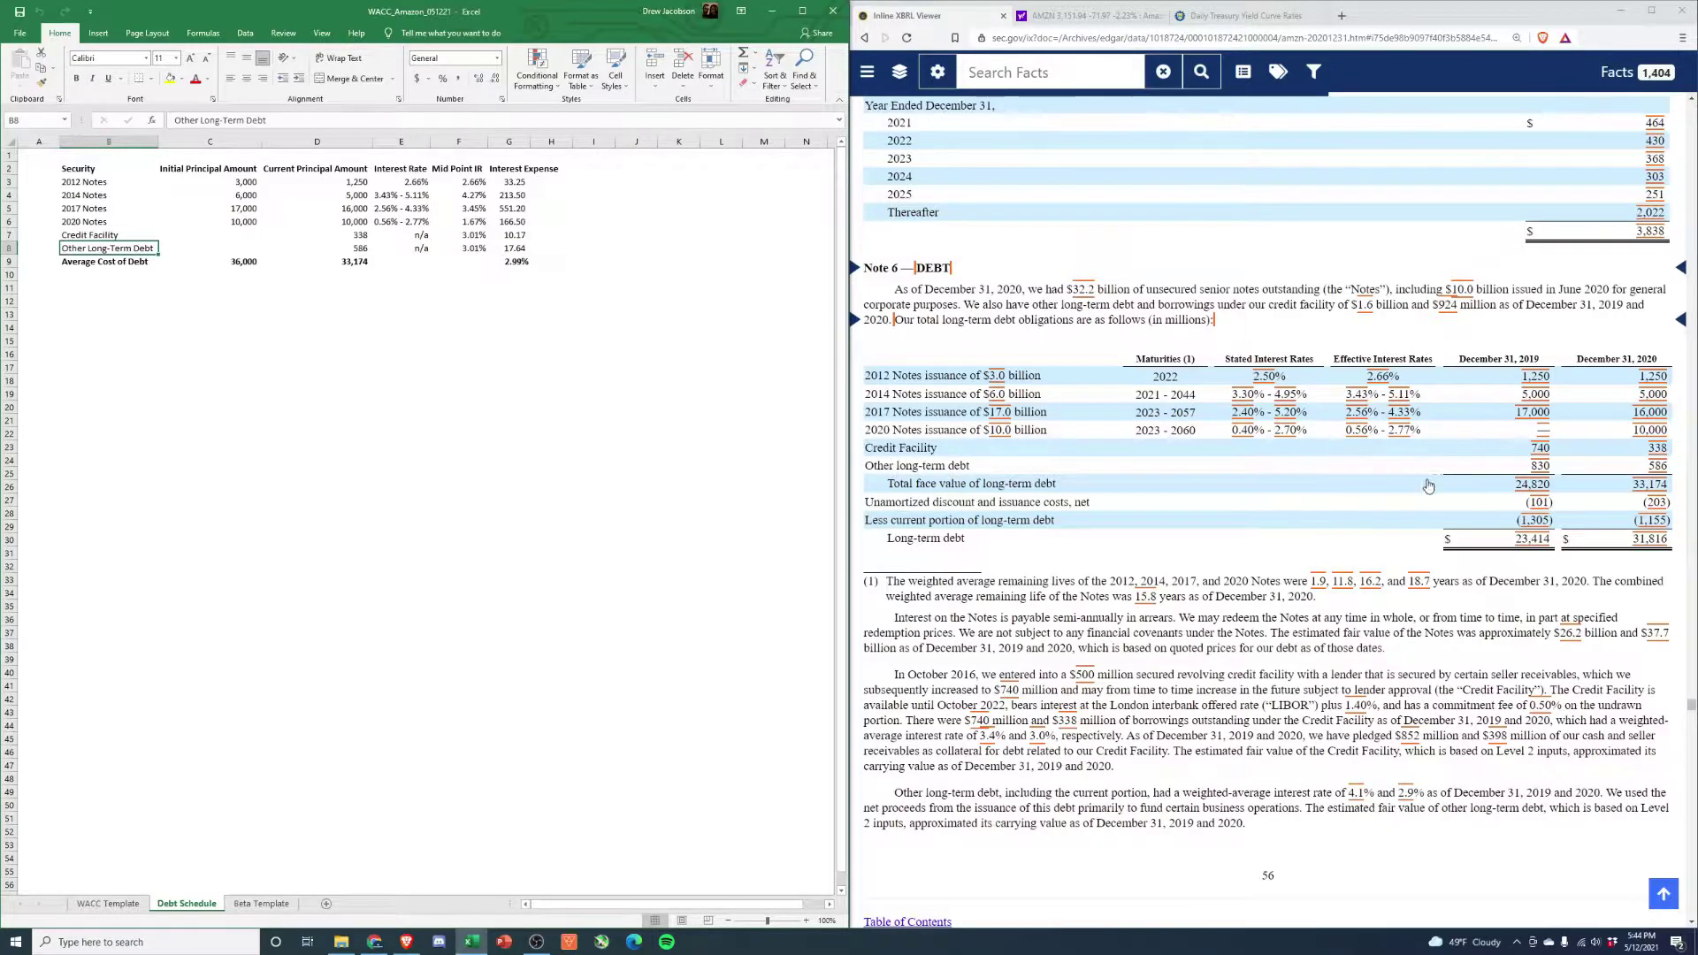
click(384, 296)
key(Down)
key(Down)
key(Down)
key(Down)
key(Down)
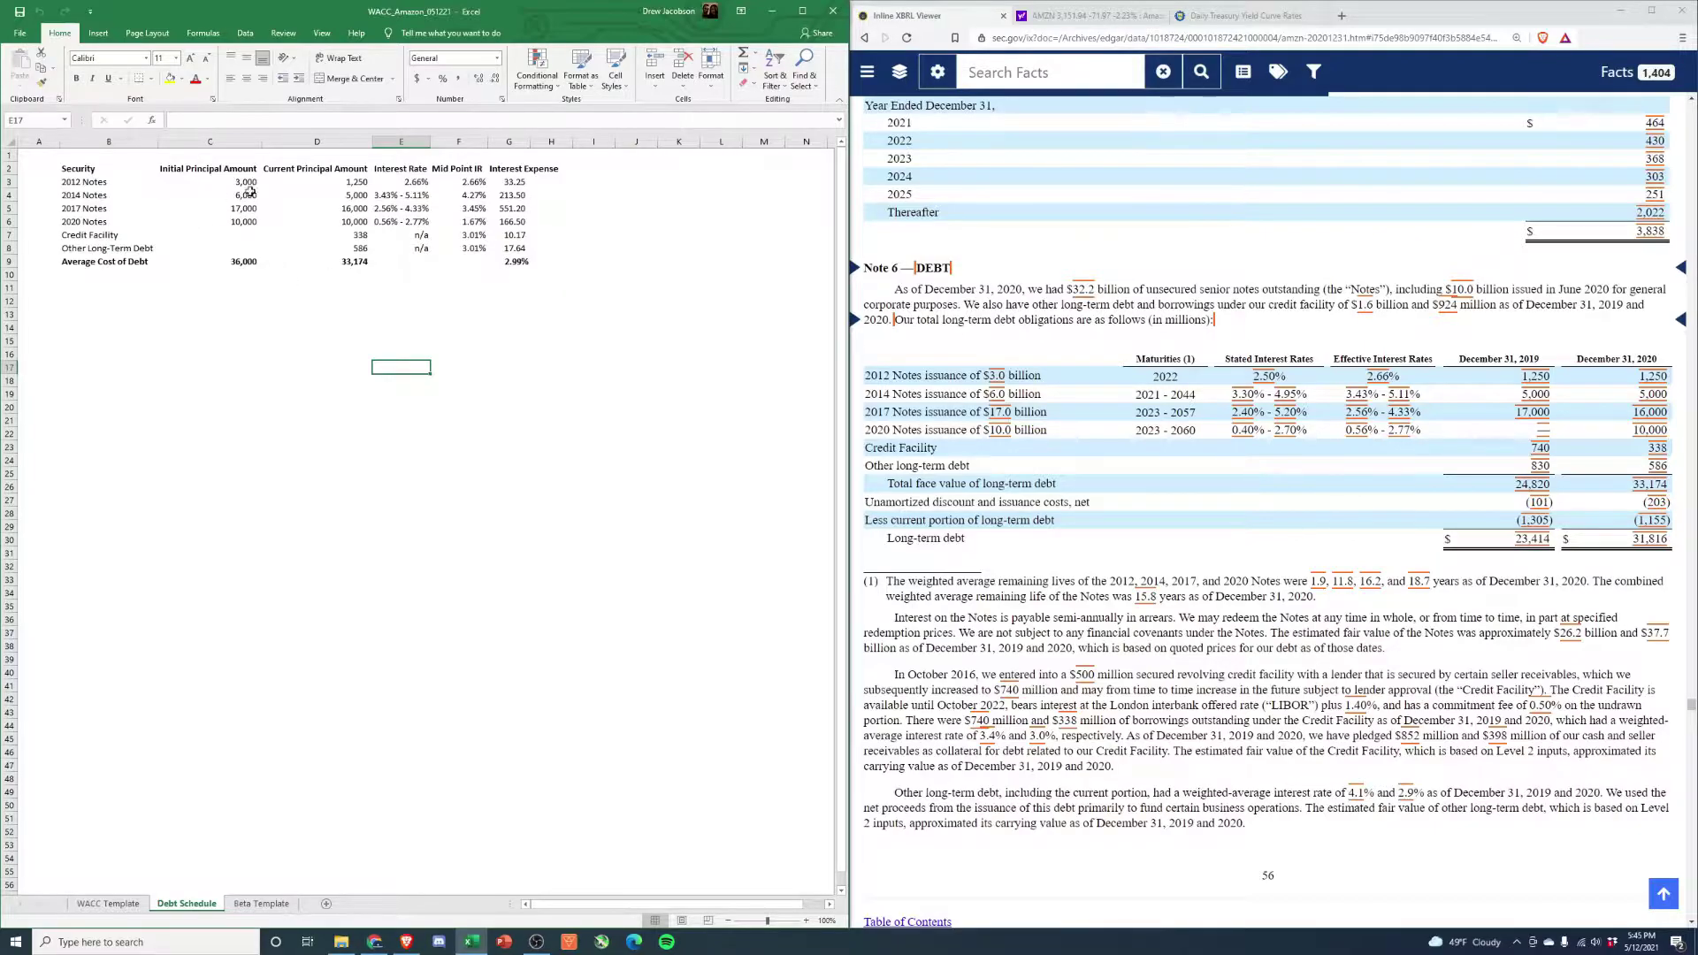
drag(329, 179, 352, 251)
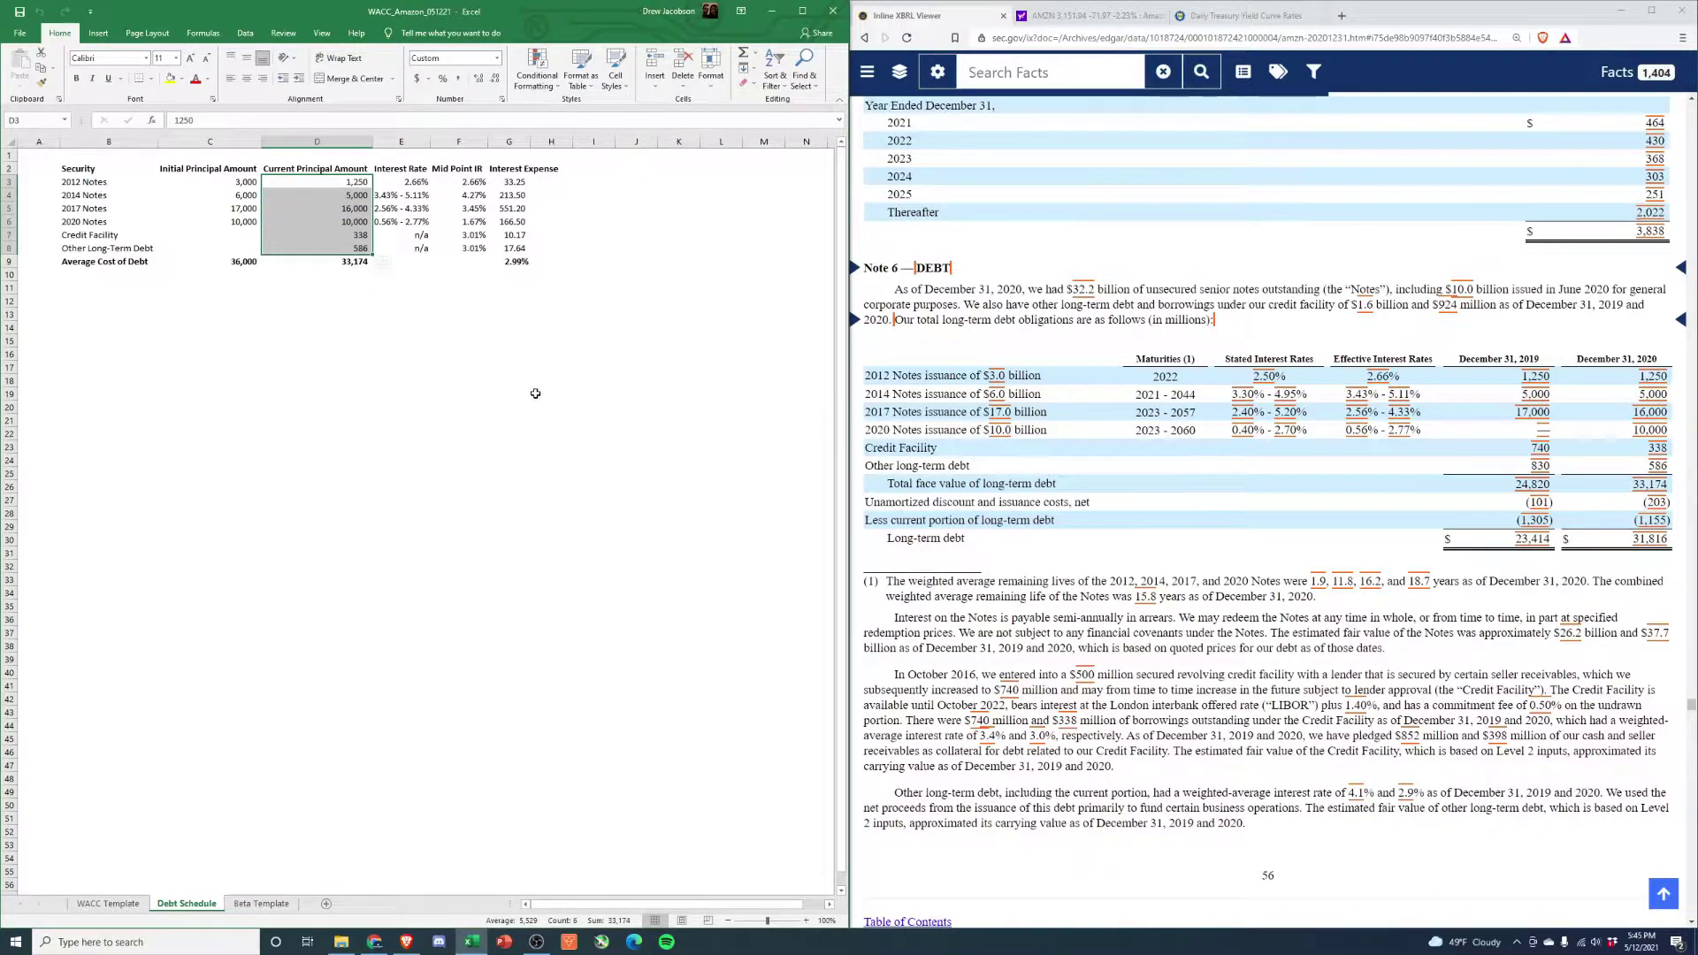
click(409, 207)
drag(410, 181, 417, 249)
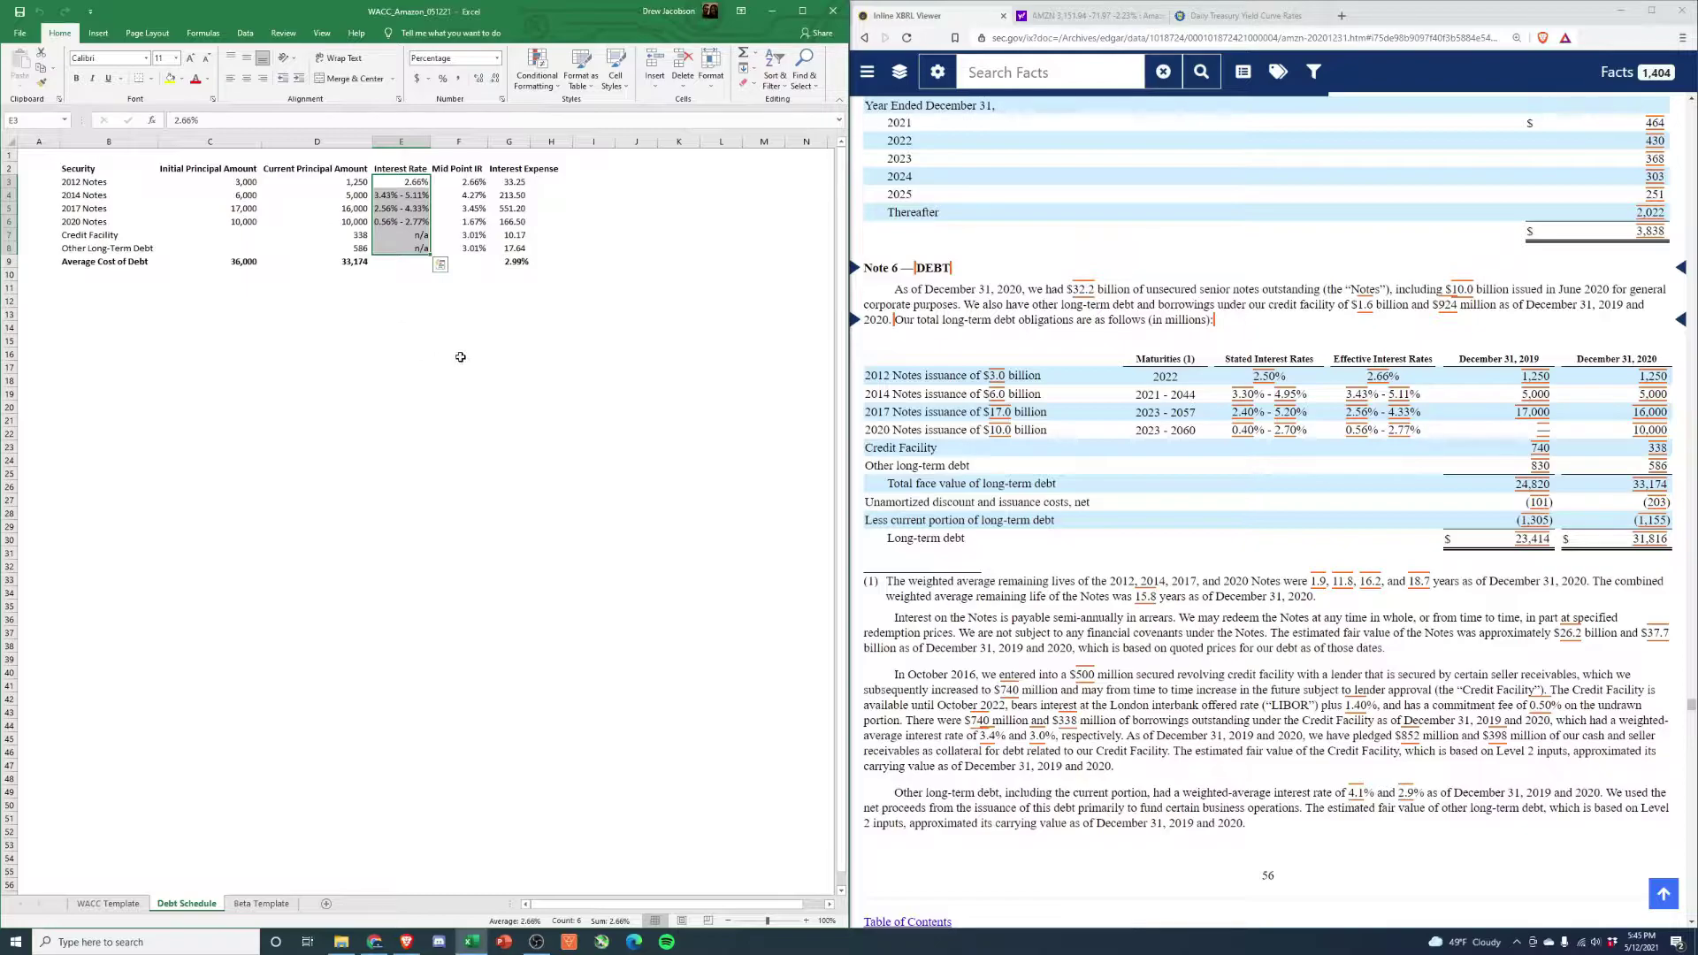
click(469, 183)
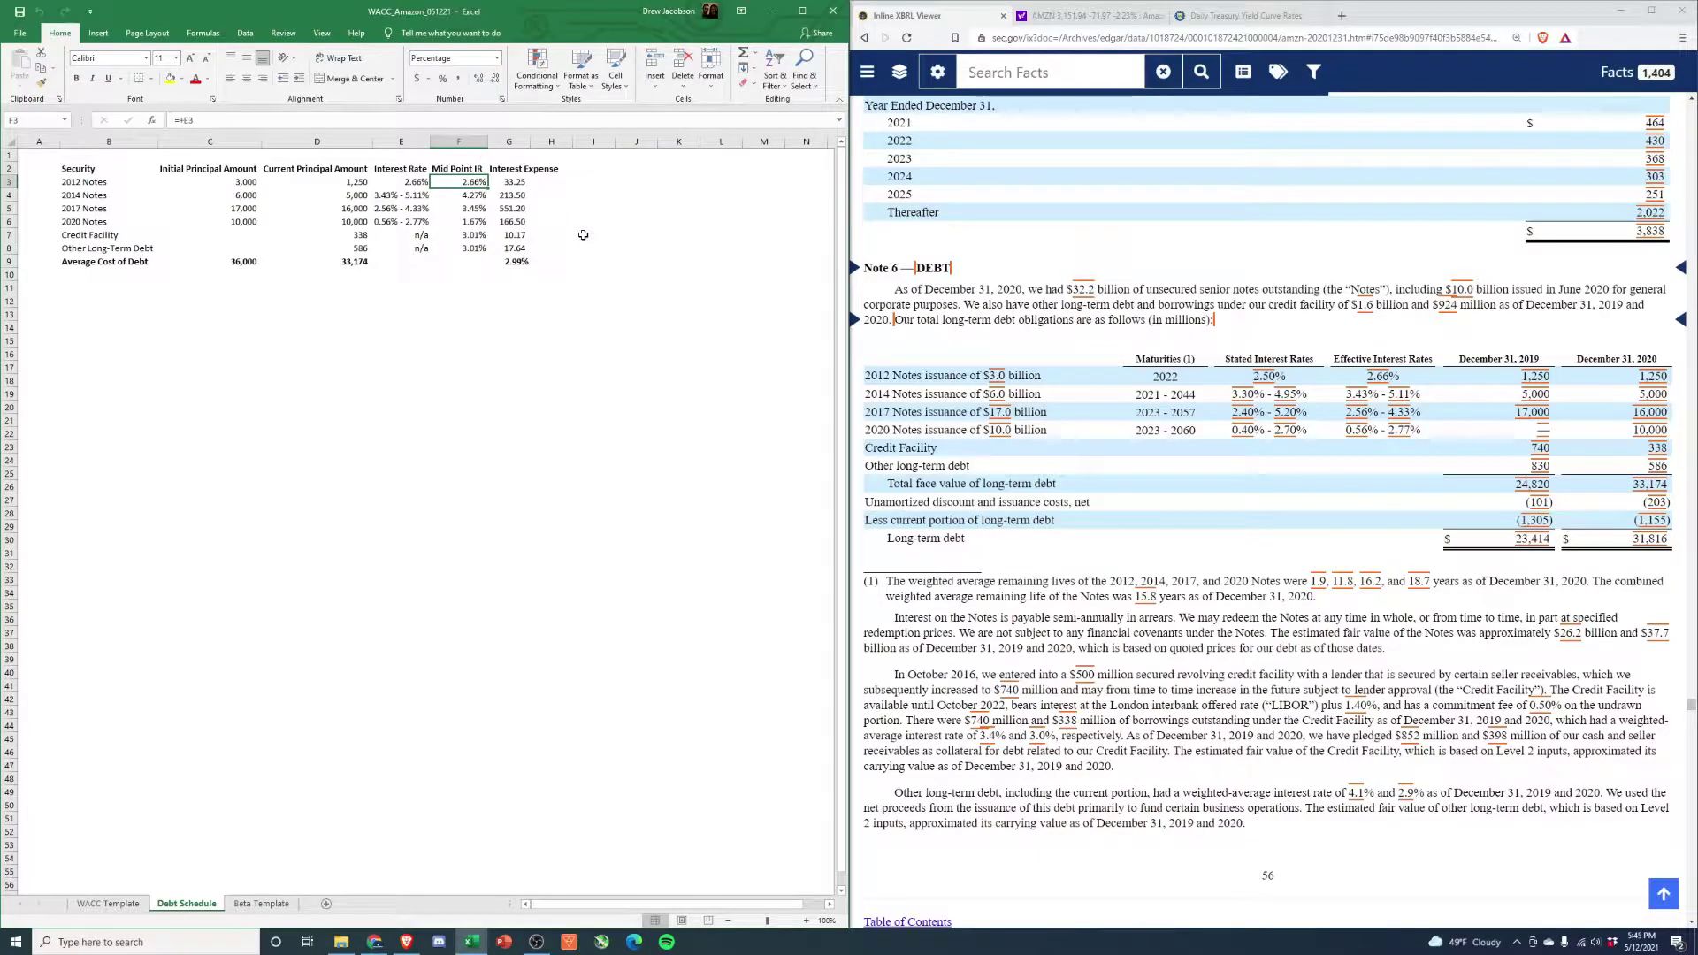
click(403, 197)
click(467, 198)
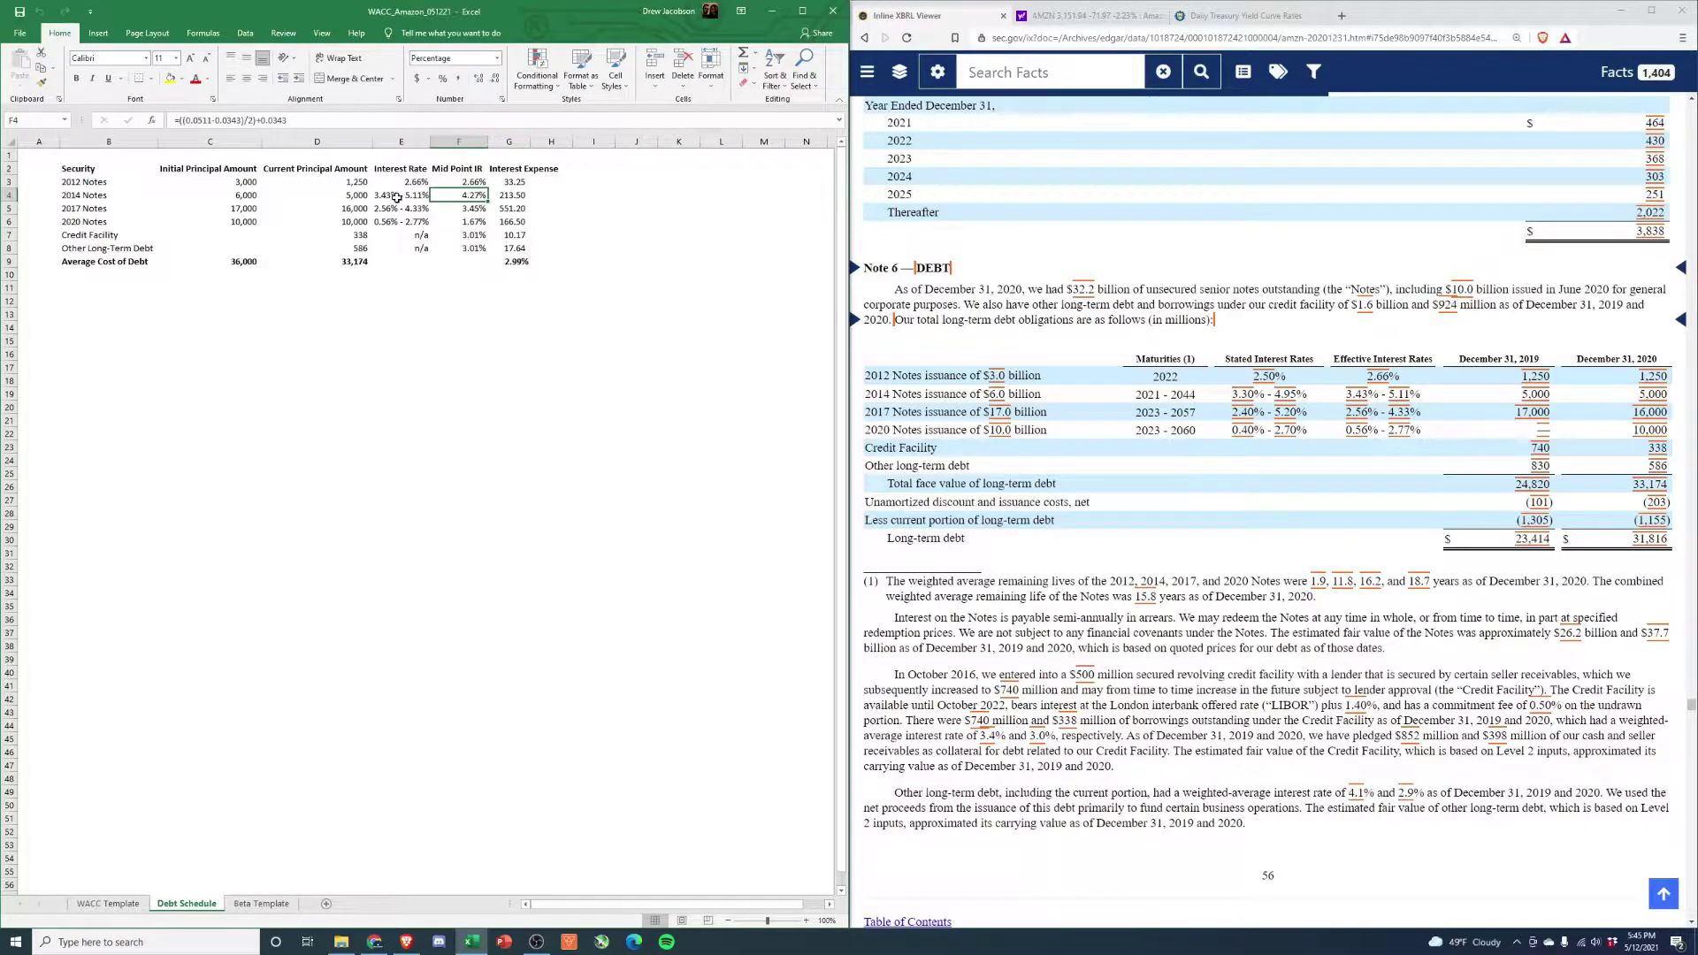
click(467, 208)
click(475, 222)
click(475, 234)
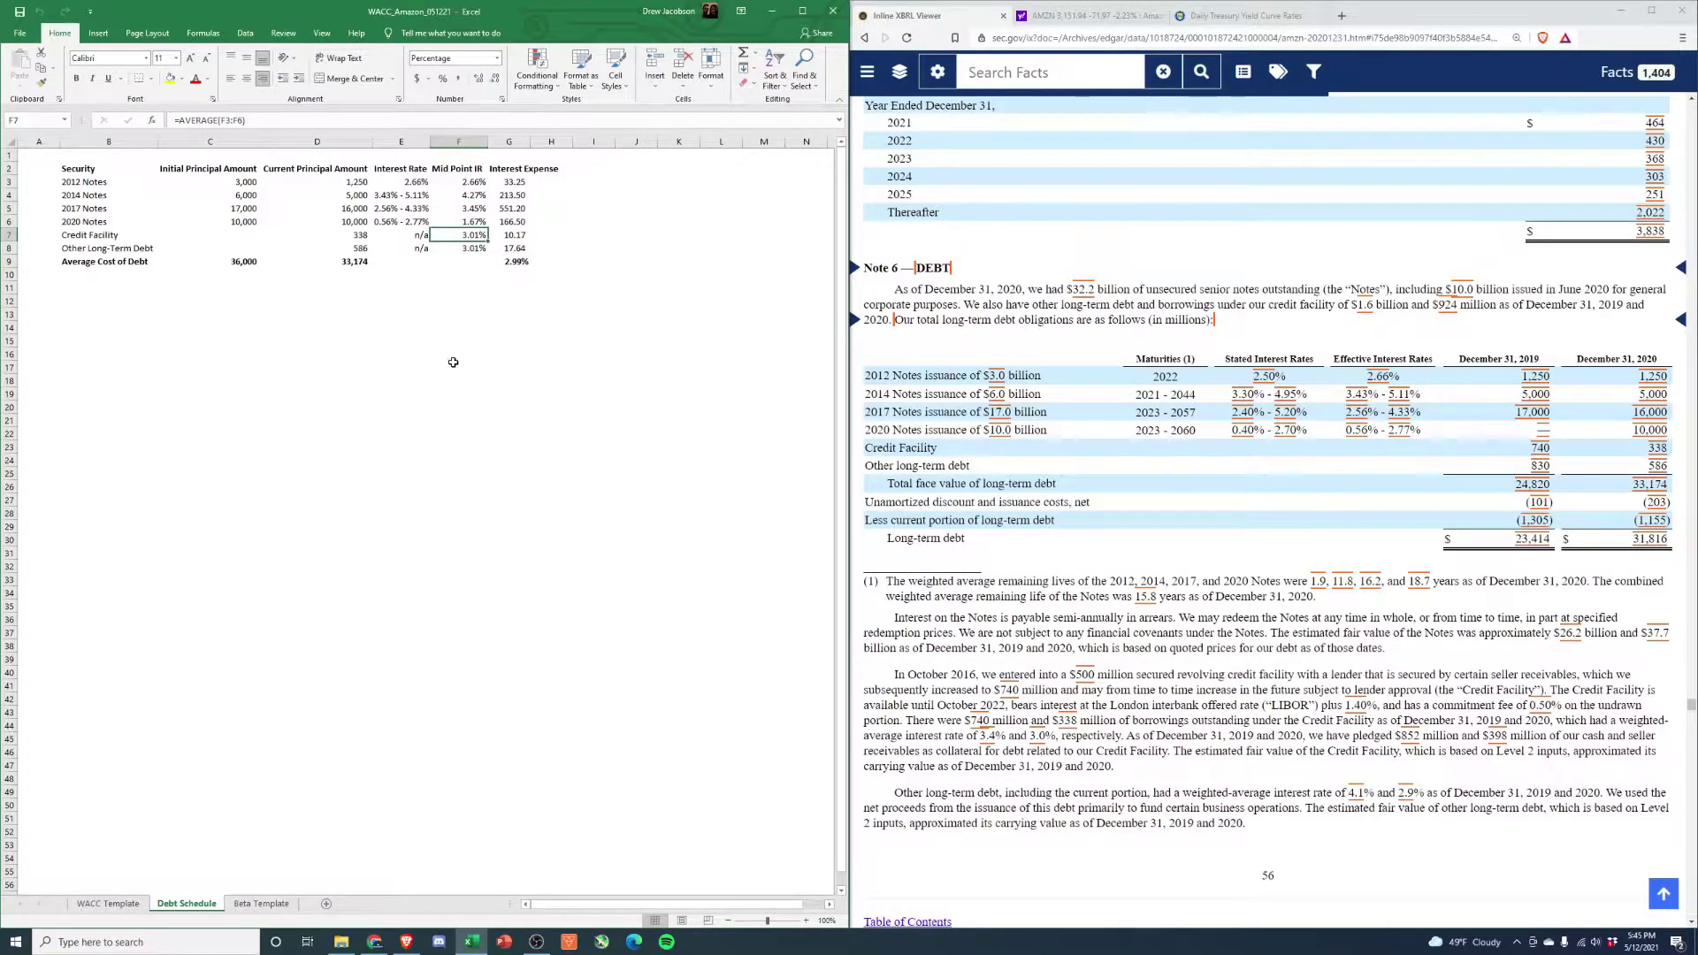
drag(469, 182, 474, 221)
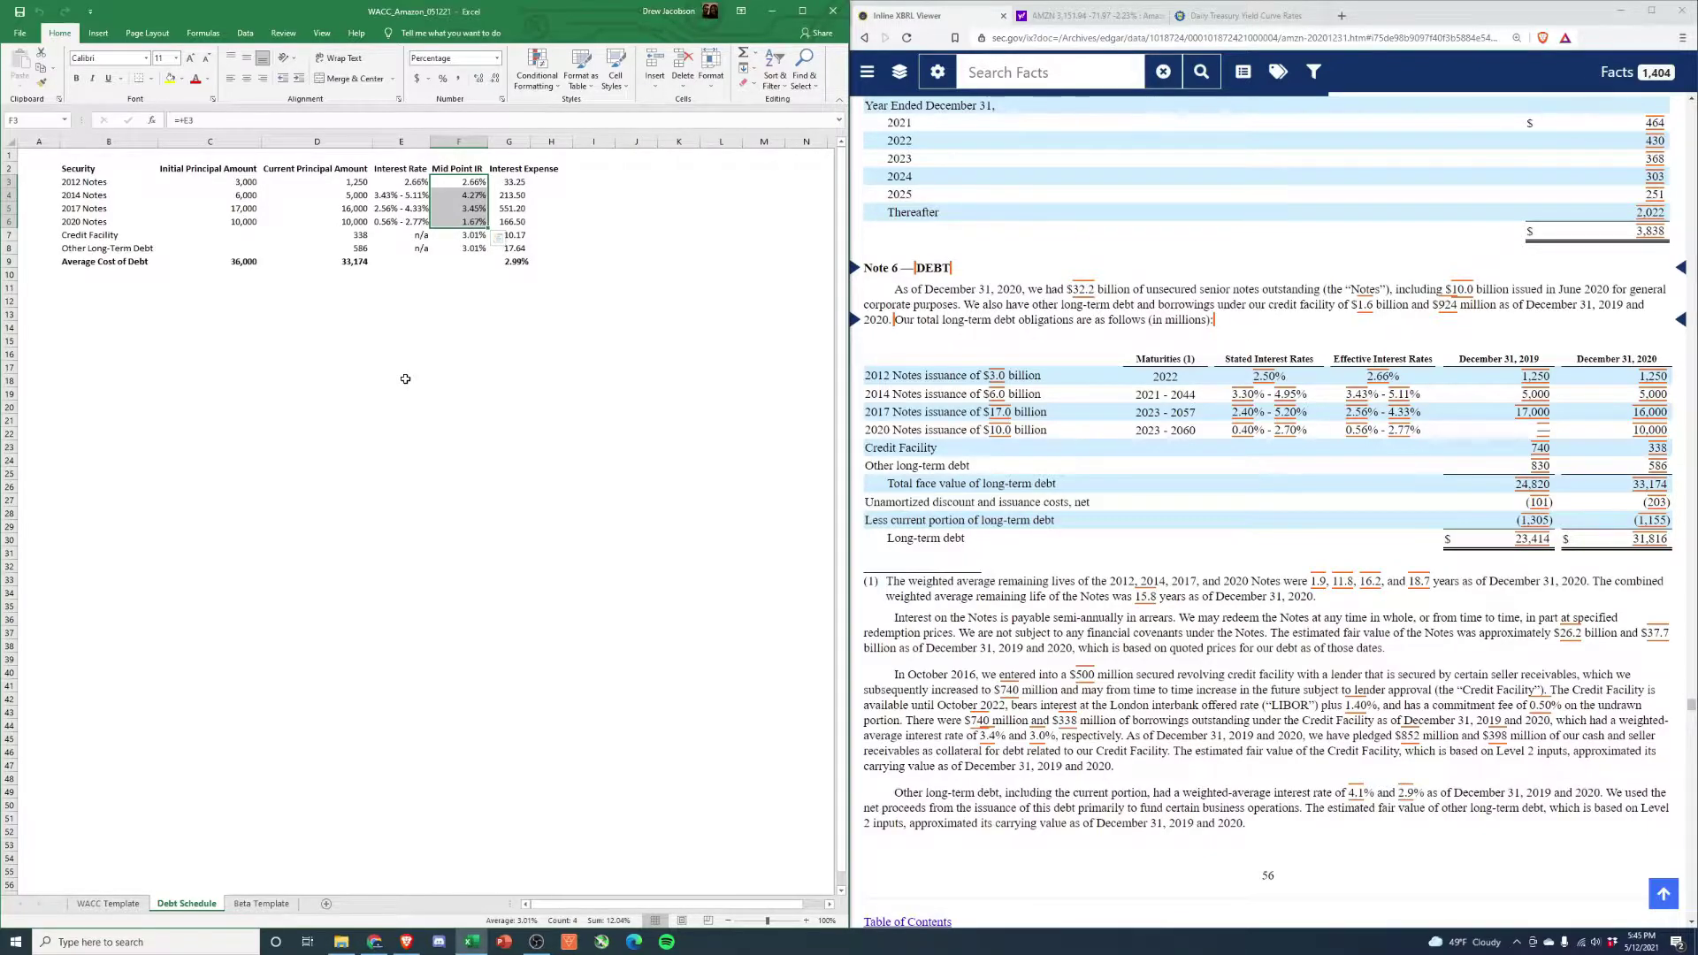
click(476, 384)
click(458, 235)
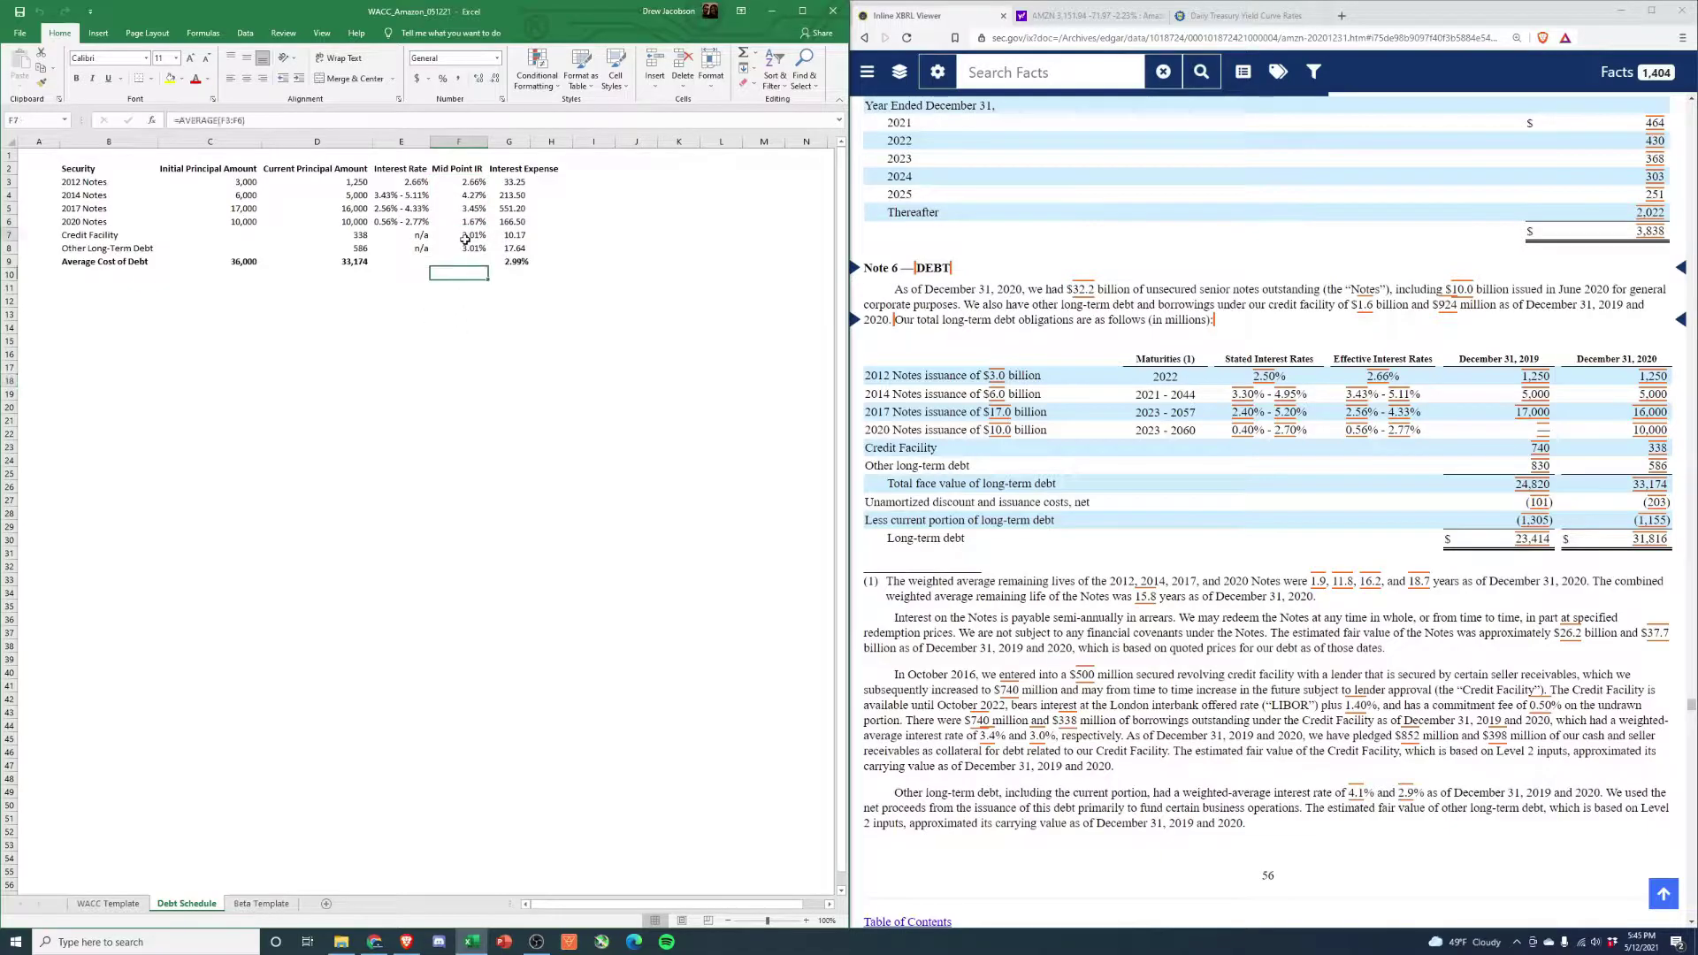
- Review the 2012 and 2014 Notes interest expense formulas and the current principal amounts
click(508, 183)
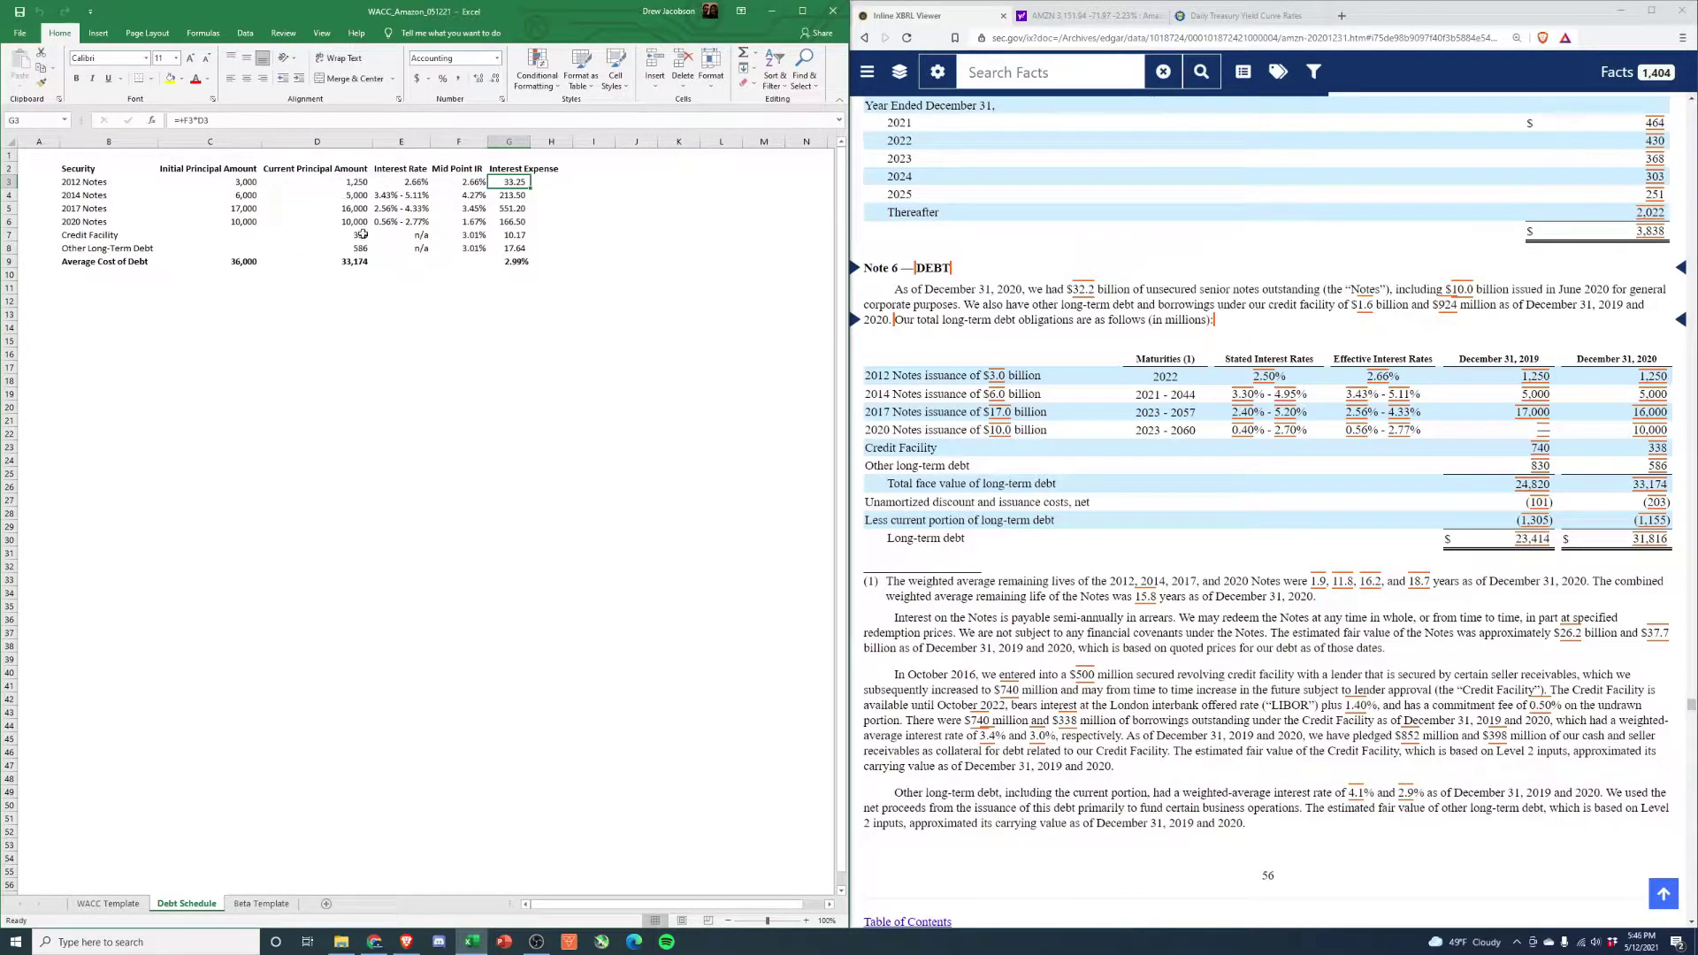
click(515, 195)
key(Down)
key(Down)
key(Down)
key(Down)
key(Up)
key(Up)
key(Up)
key(Up)
key(Up)
key(shift+Down)
key(shift+Down)
key(shift+Down)
key(shift+Down)
key(shift+Down)
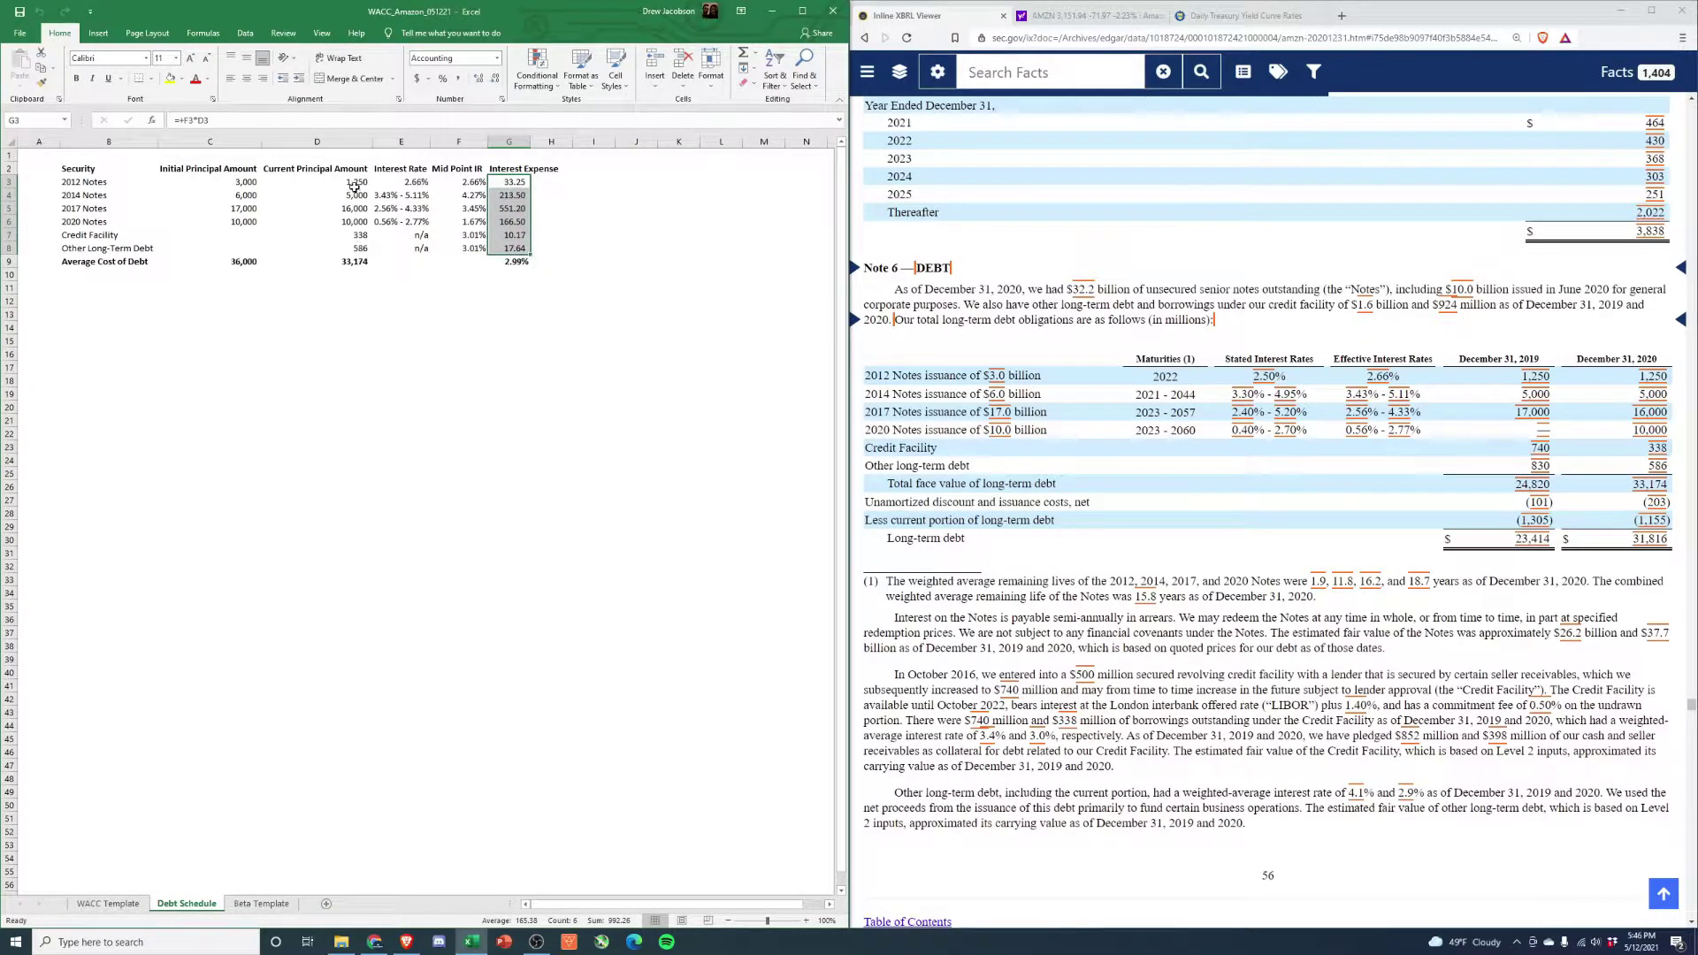
drag(353, 187, 358, 251)
drag(515, 183, 521, 248)
- Check the total principal and the 2.99% Average Cost of Debt formula in G9, then return to WACC Template
click(355, 262)
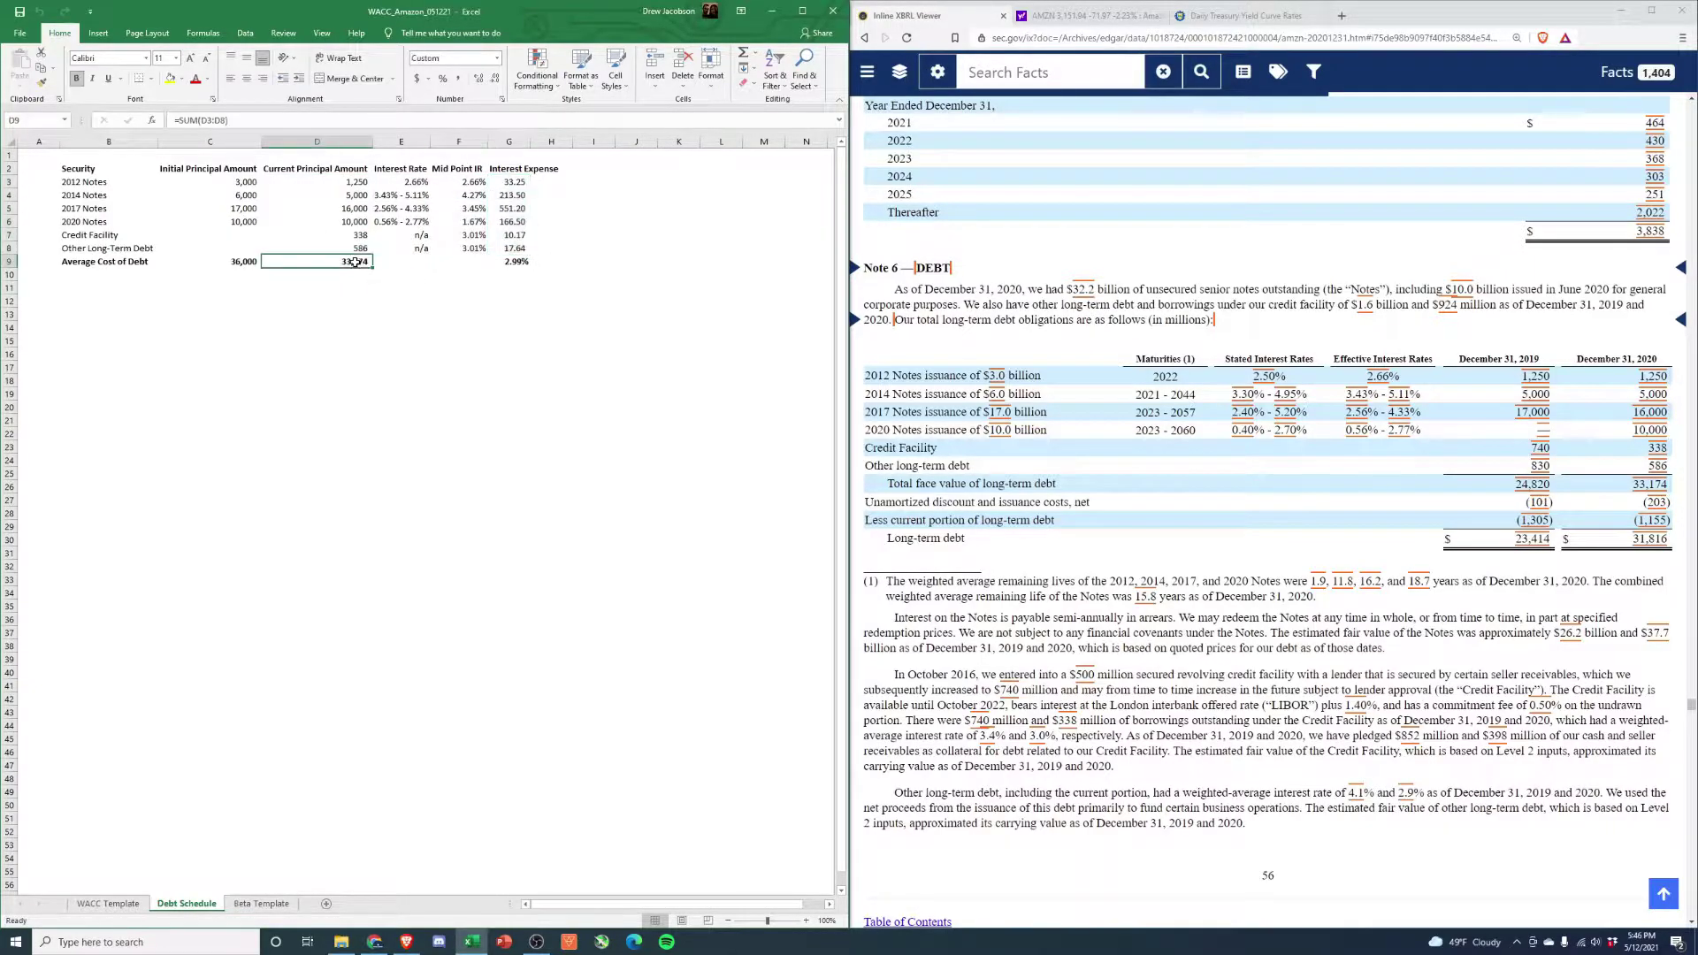
click(515, 264)
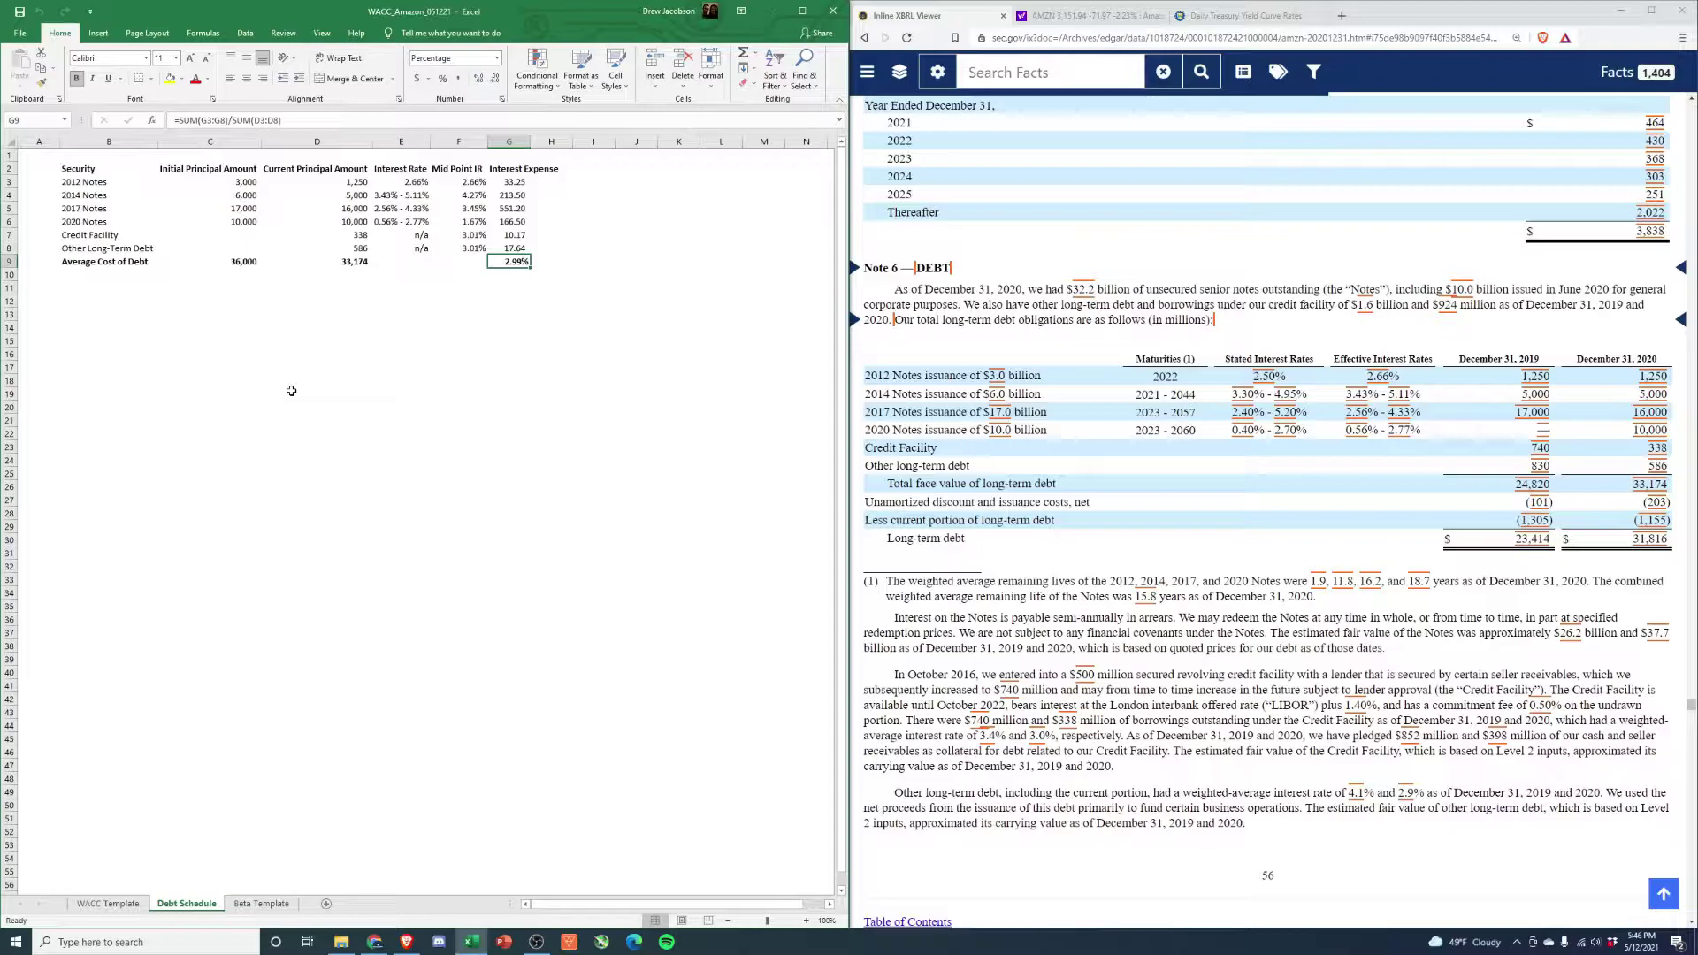
key(F2)
key(Escape)
click(108, 903)
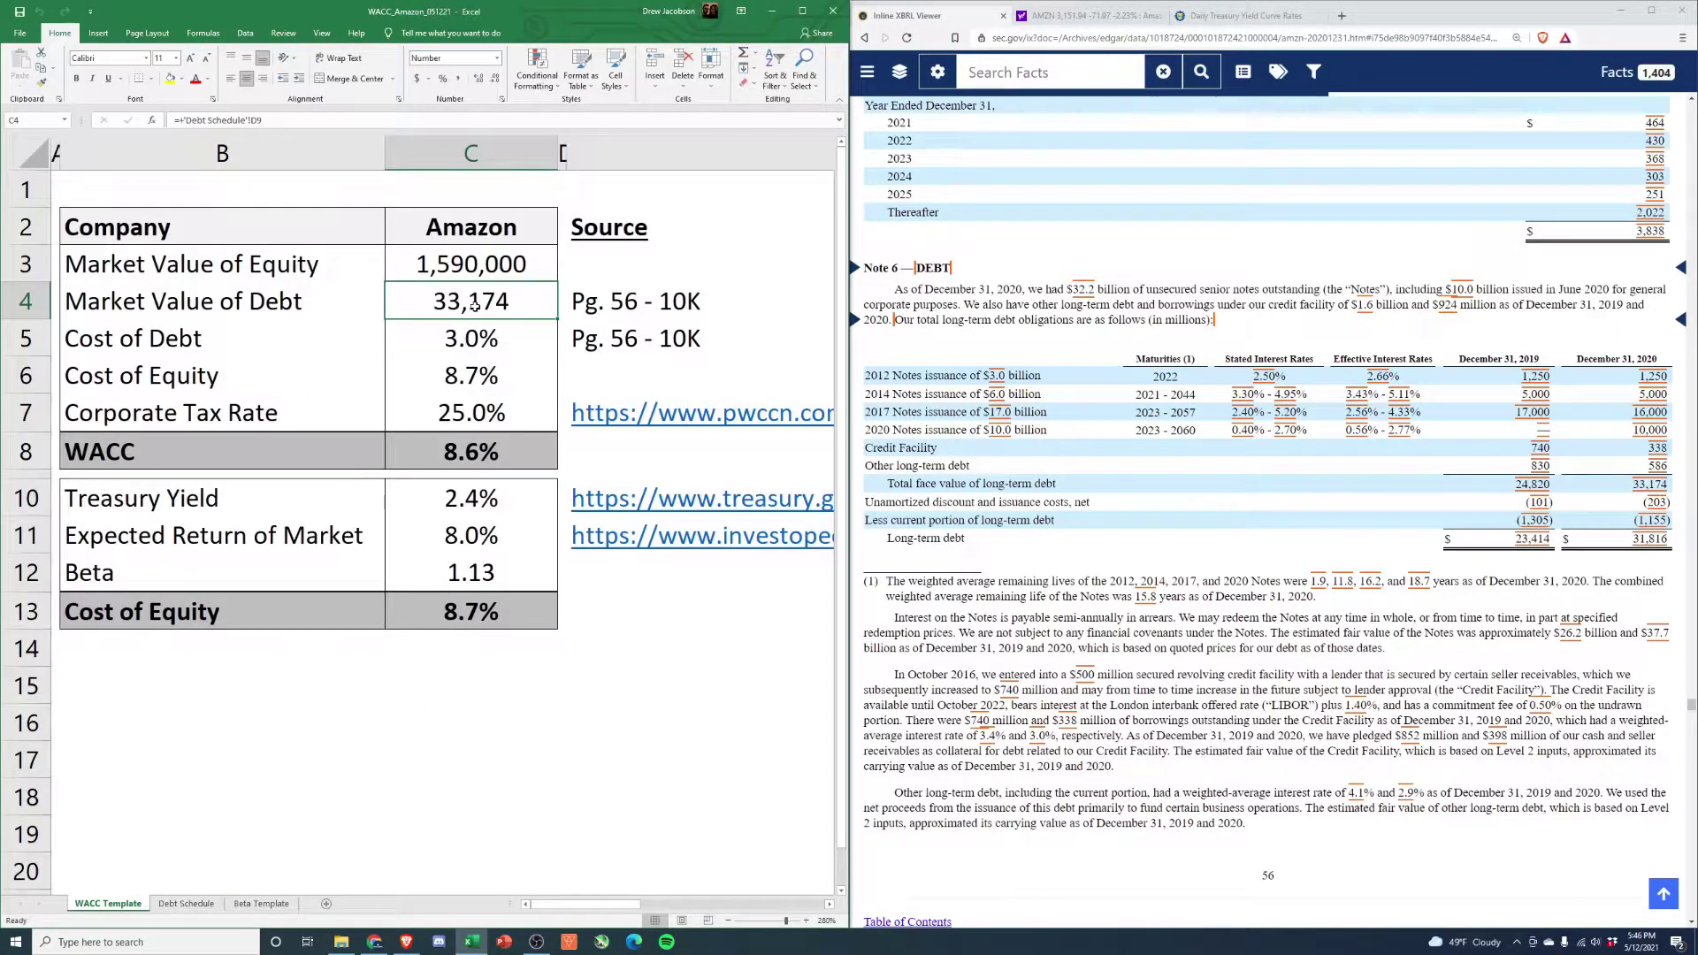
- Check that the Cost of Debt and Cost of Equity values link to their source sheets
click(475, 338)
click(481, 303)
click(482, 333)
click(479, 377)
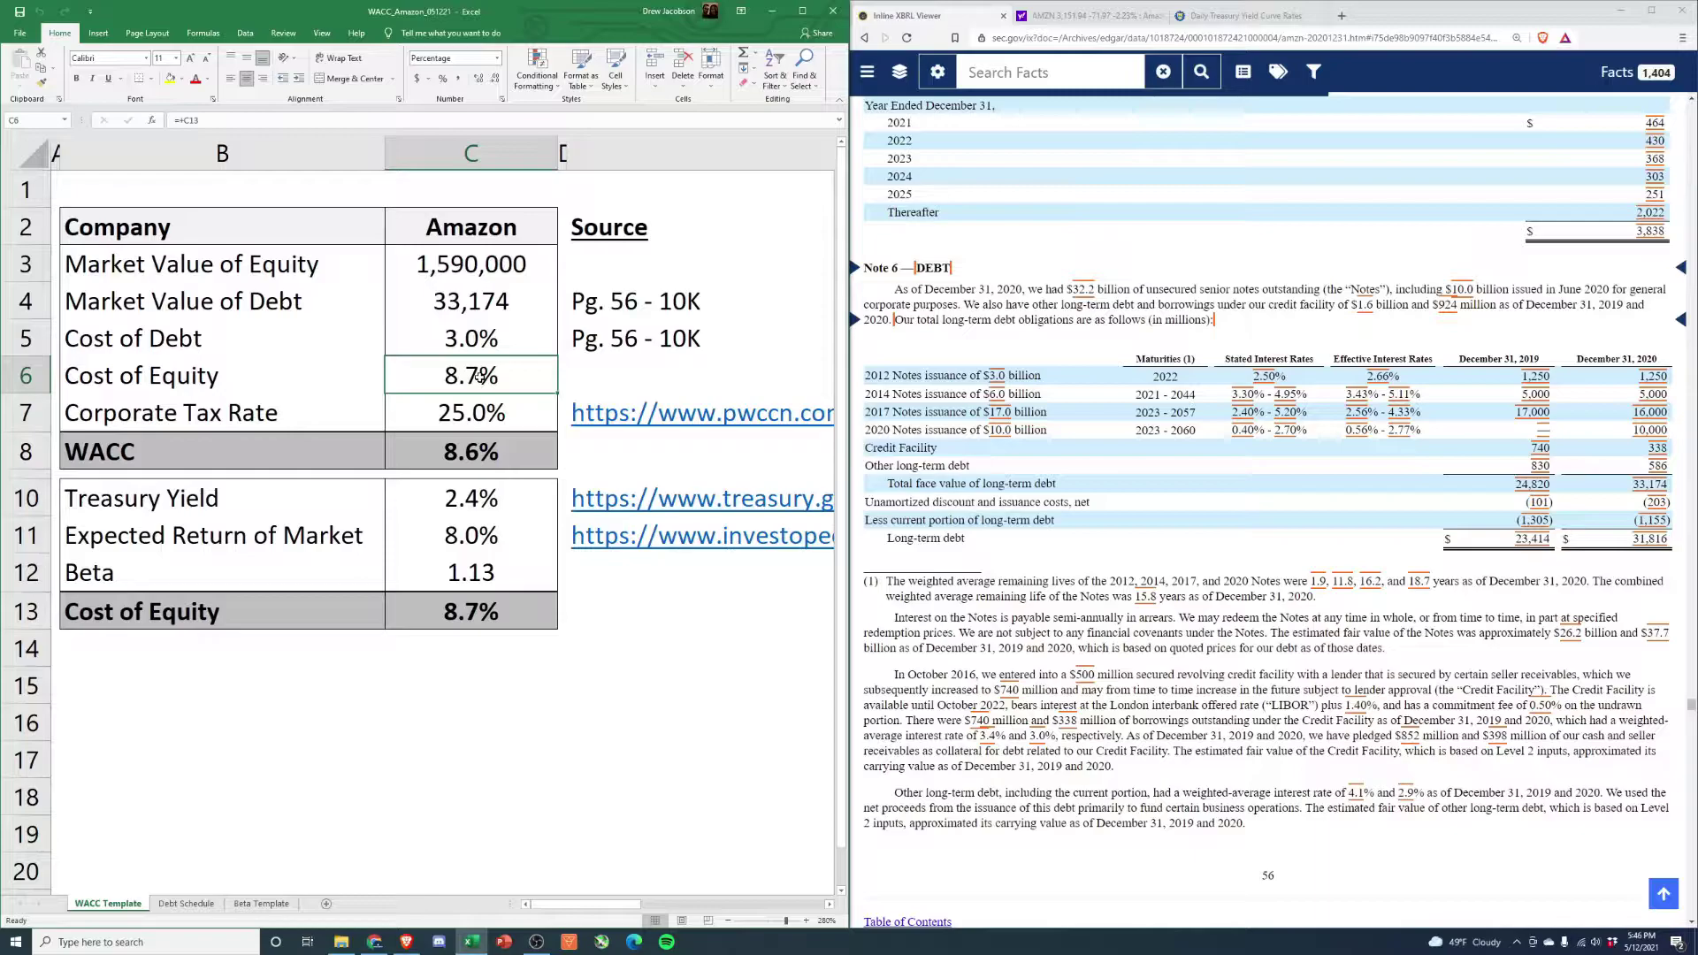
- Set the Corporate Tax Rate to 21%, then check Treasury Yield against the Daily Treasury Yield Curve Rates
click(523, 407)
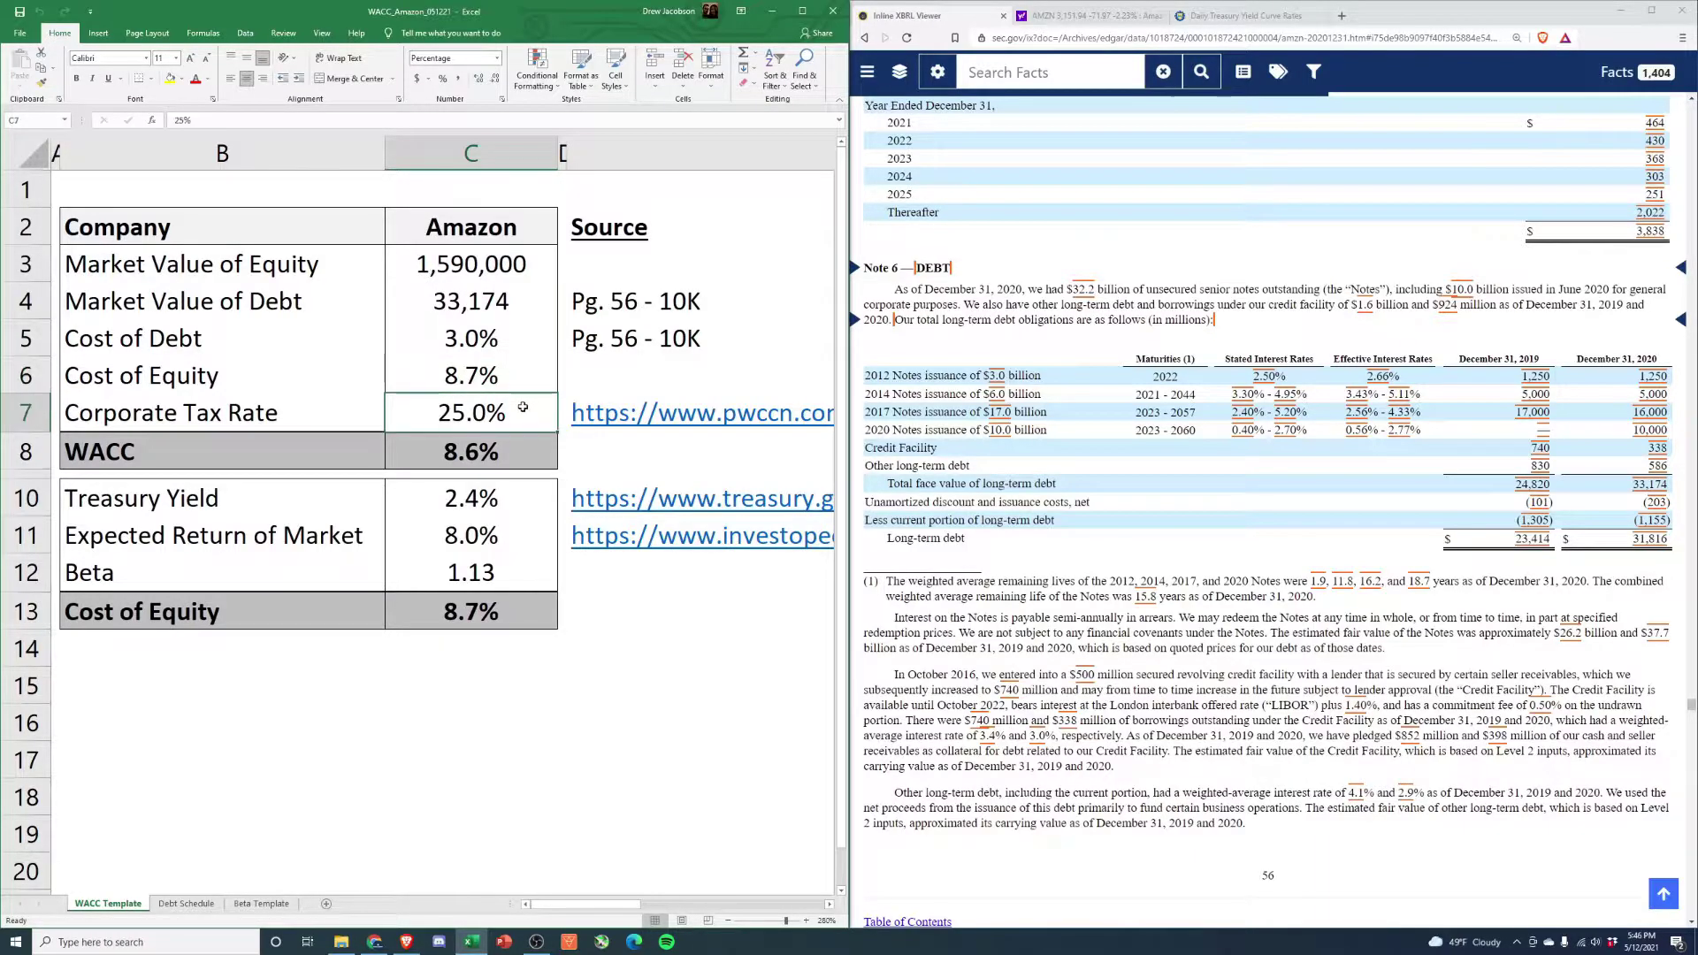
text(21)
key(Return)
click(522, 407)
key(Up)
click(480, 511)
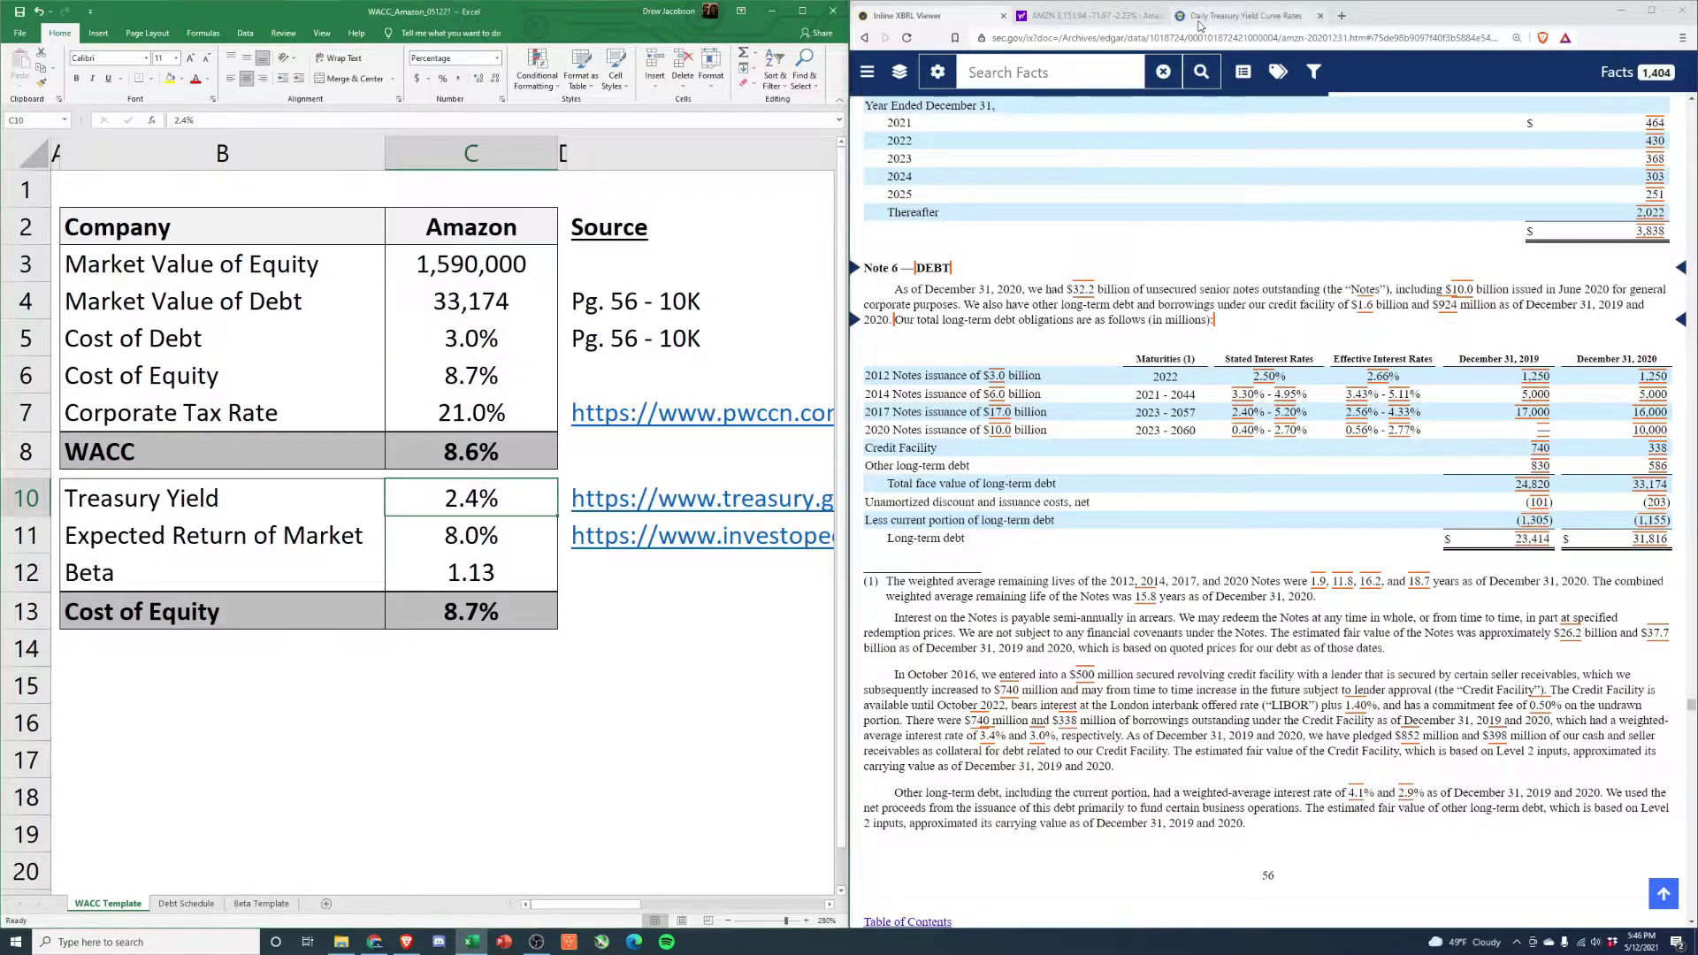
click(1242, 15)
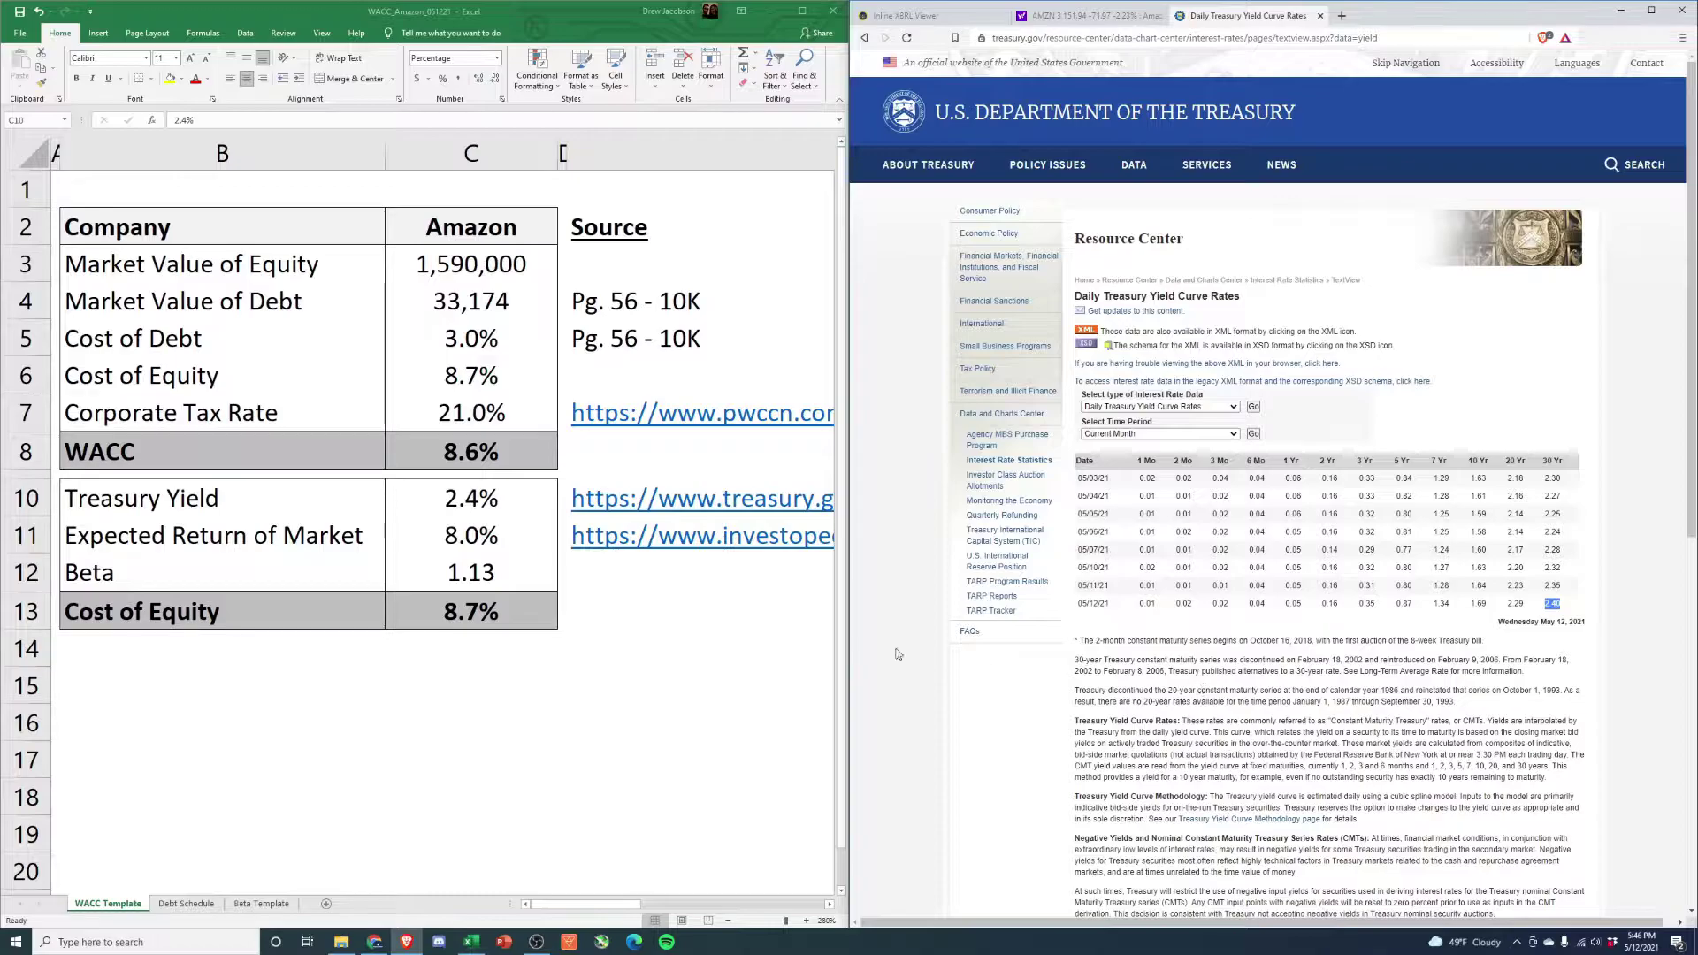
click(452, 537)
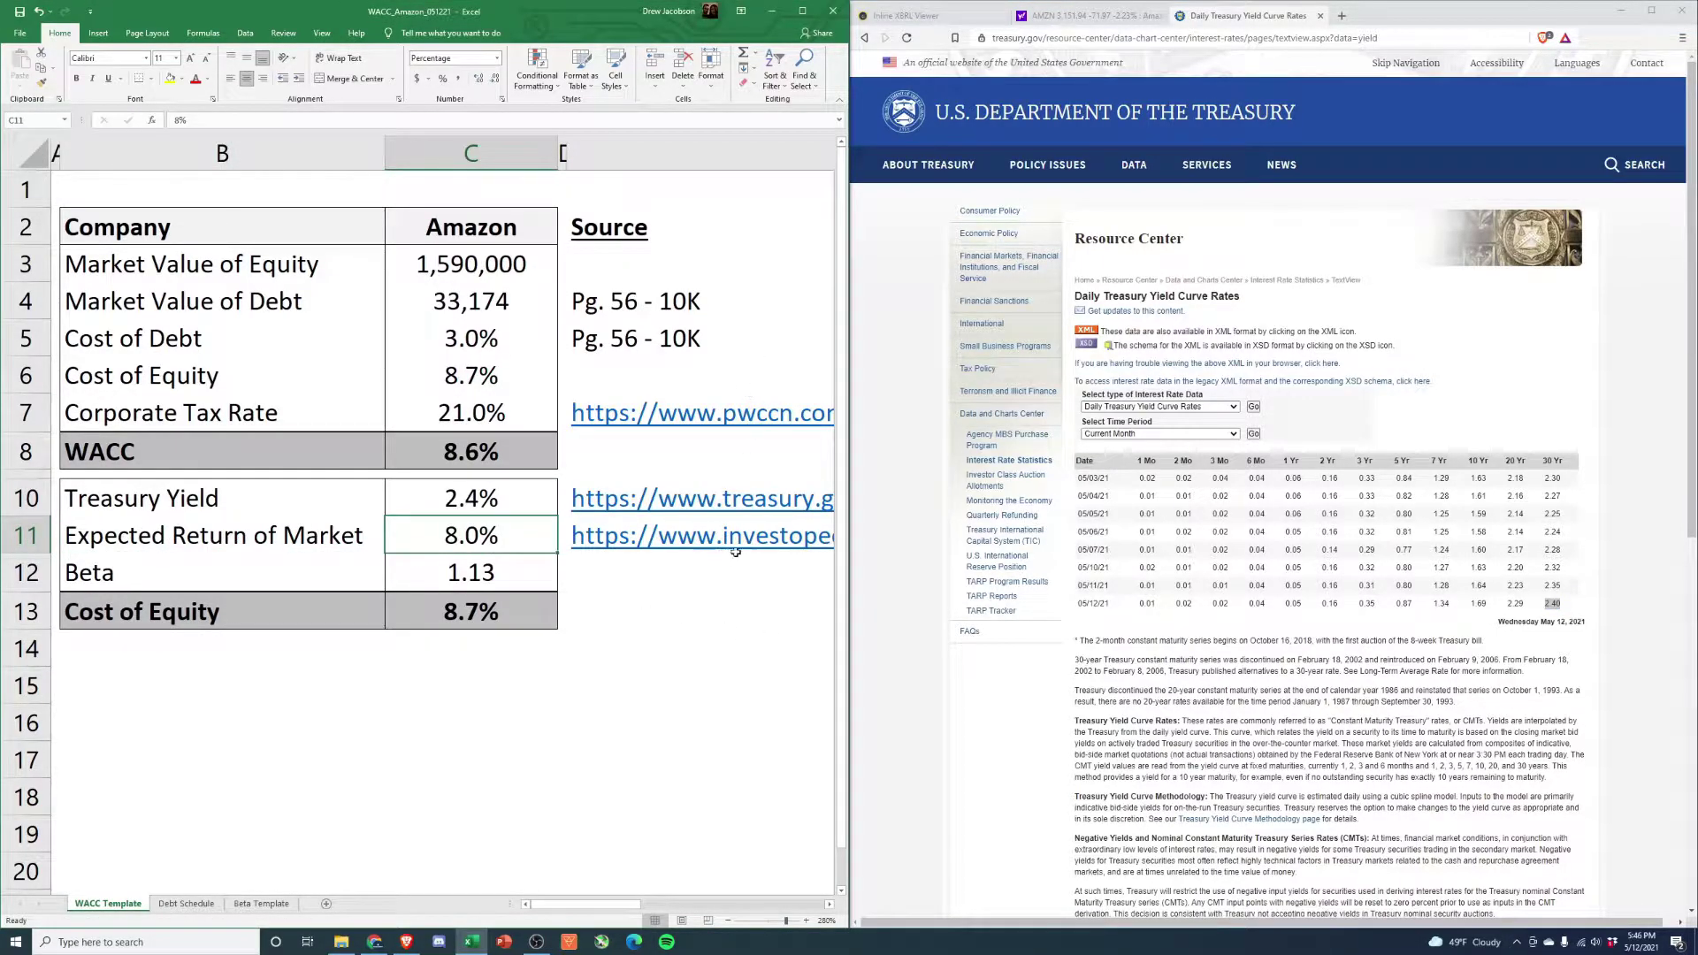
mouse_move(578, 904)
mouse_down()
mouse_move(695, 907)
mouse_move(546, 902)
mouse_up()
click(672, 577)
- Compare the template's Beta of 1.13 with Yahoo Finance's published 5Y monthly beta of 1.15
click(508, 577)
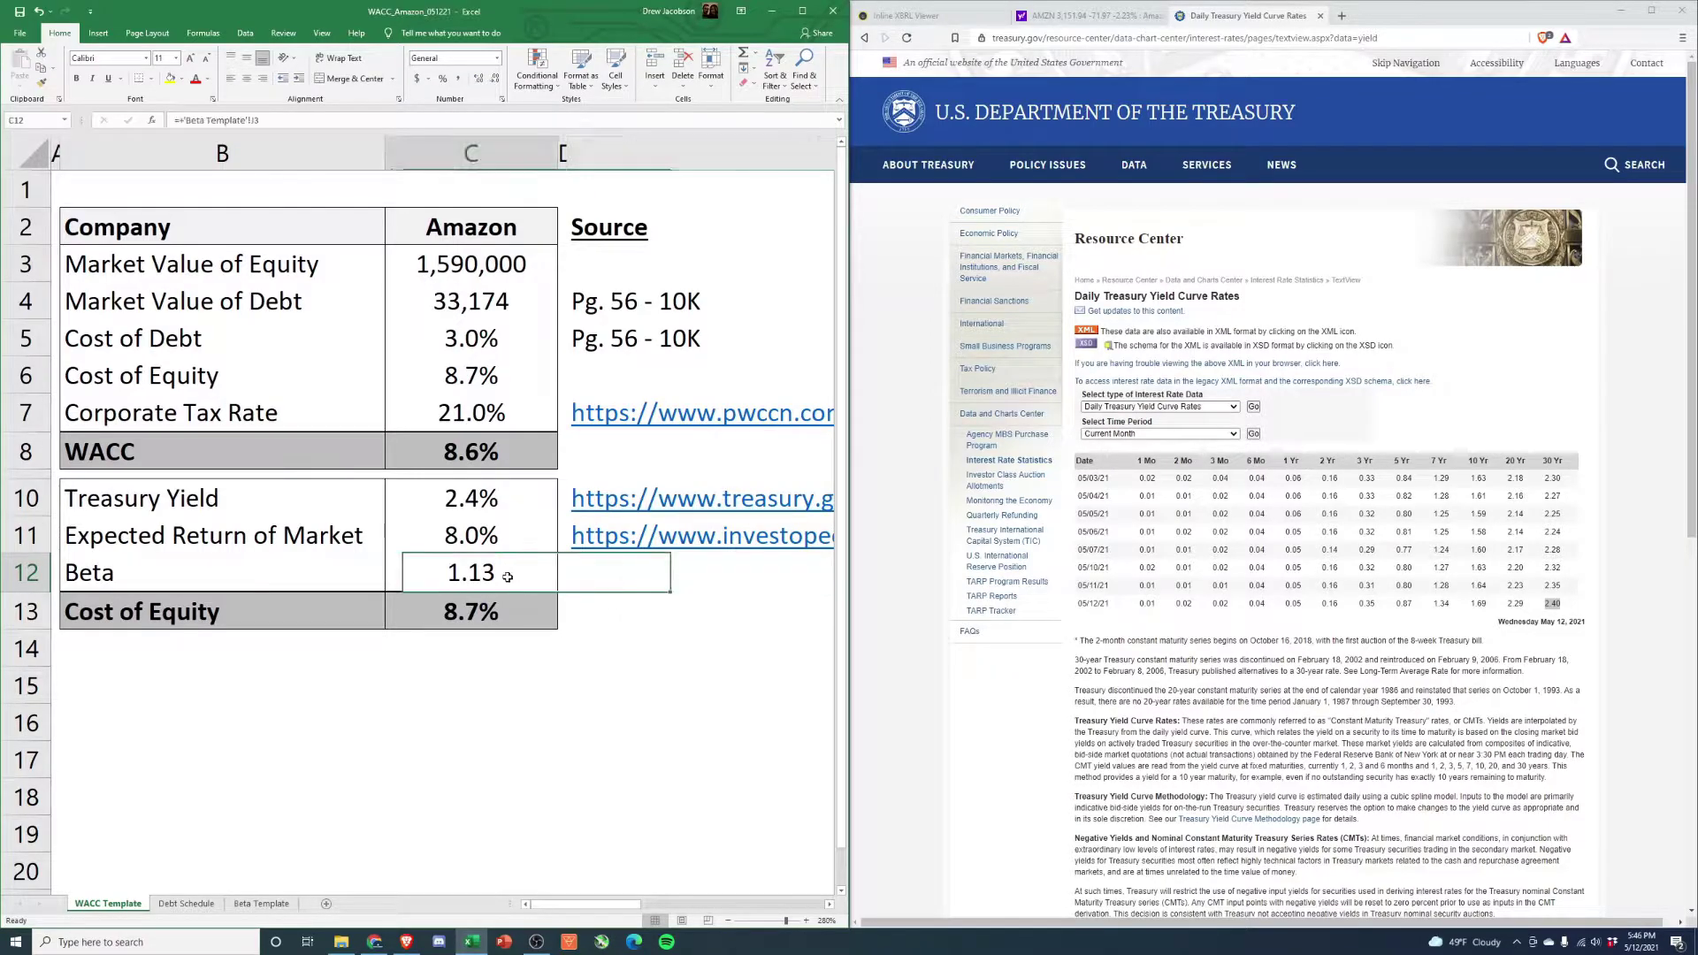
click(1105, 15)
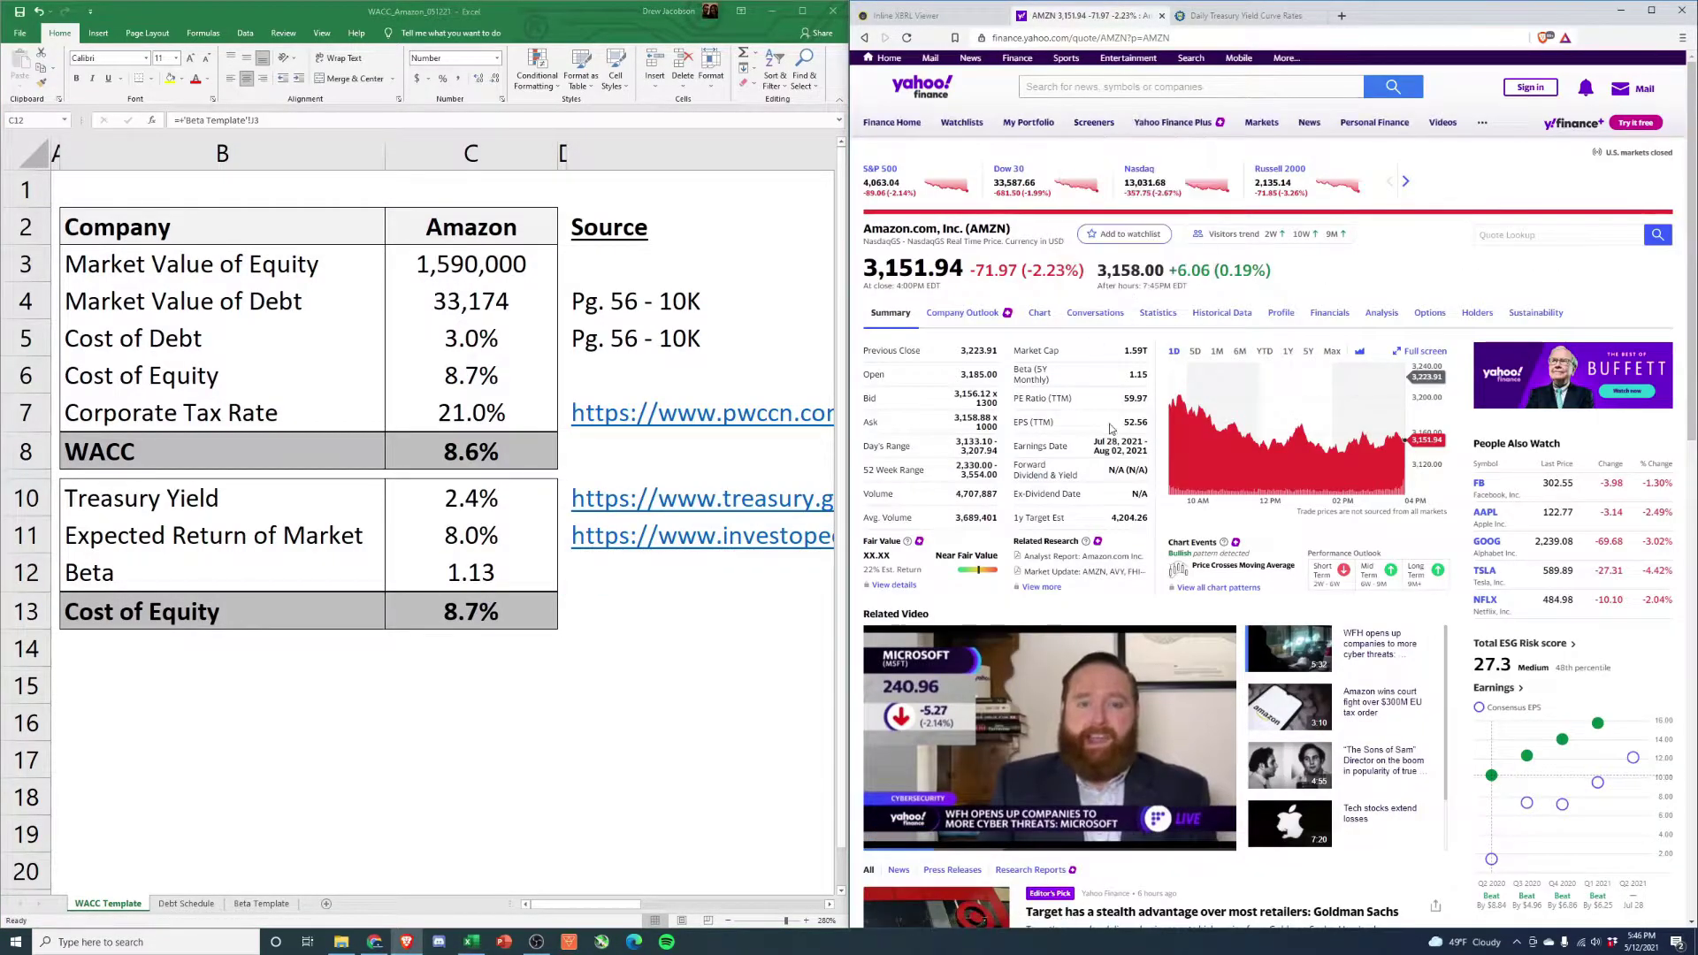
drag(1127, 374, 1153, 387)
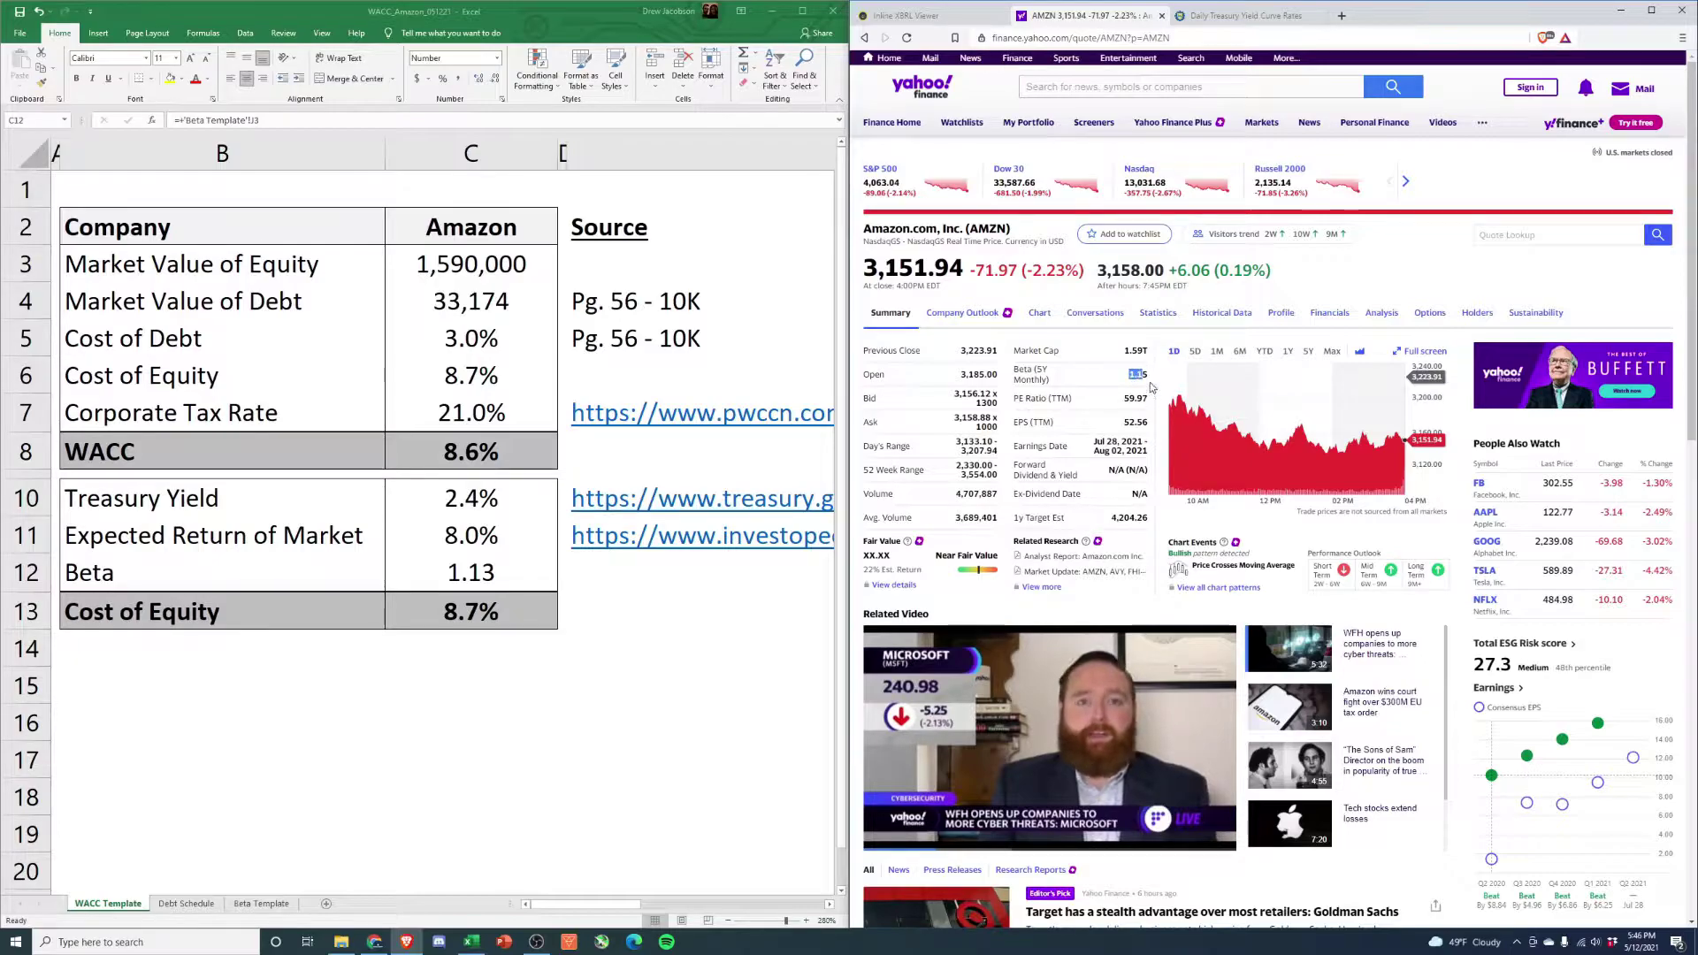
click(1145, 377)
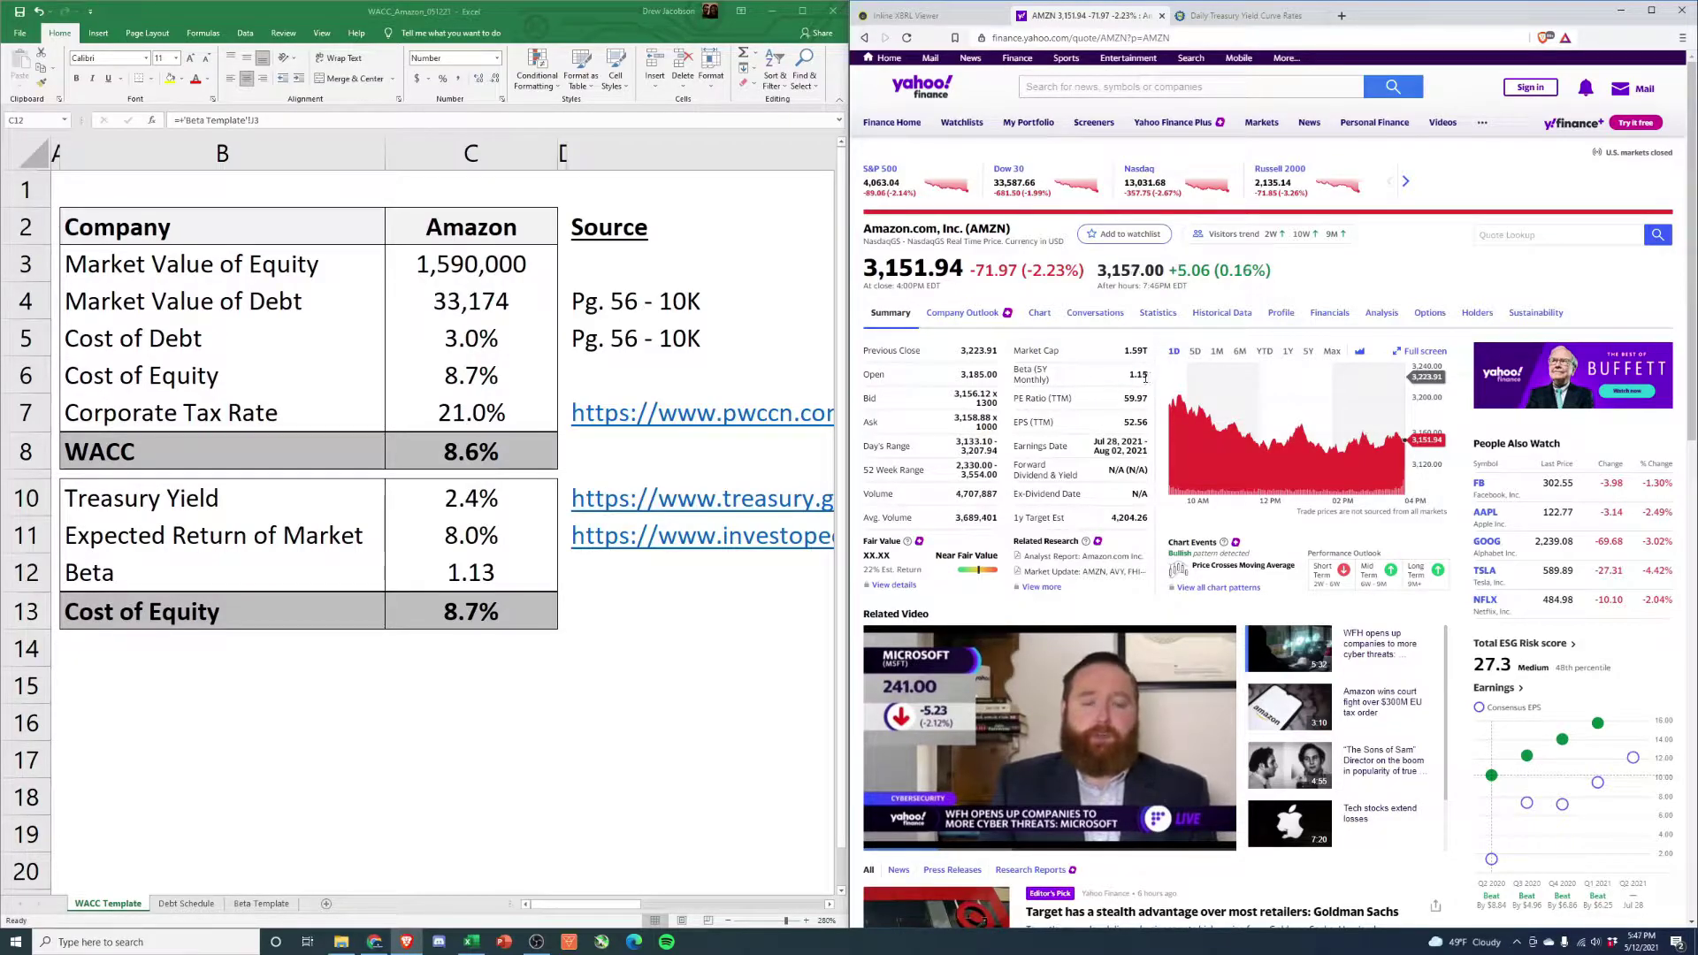
click(493, 588)
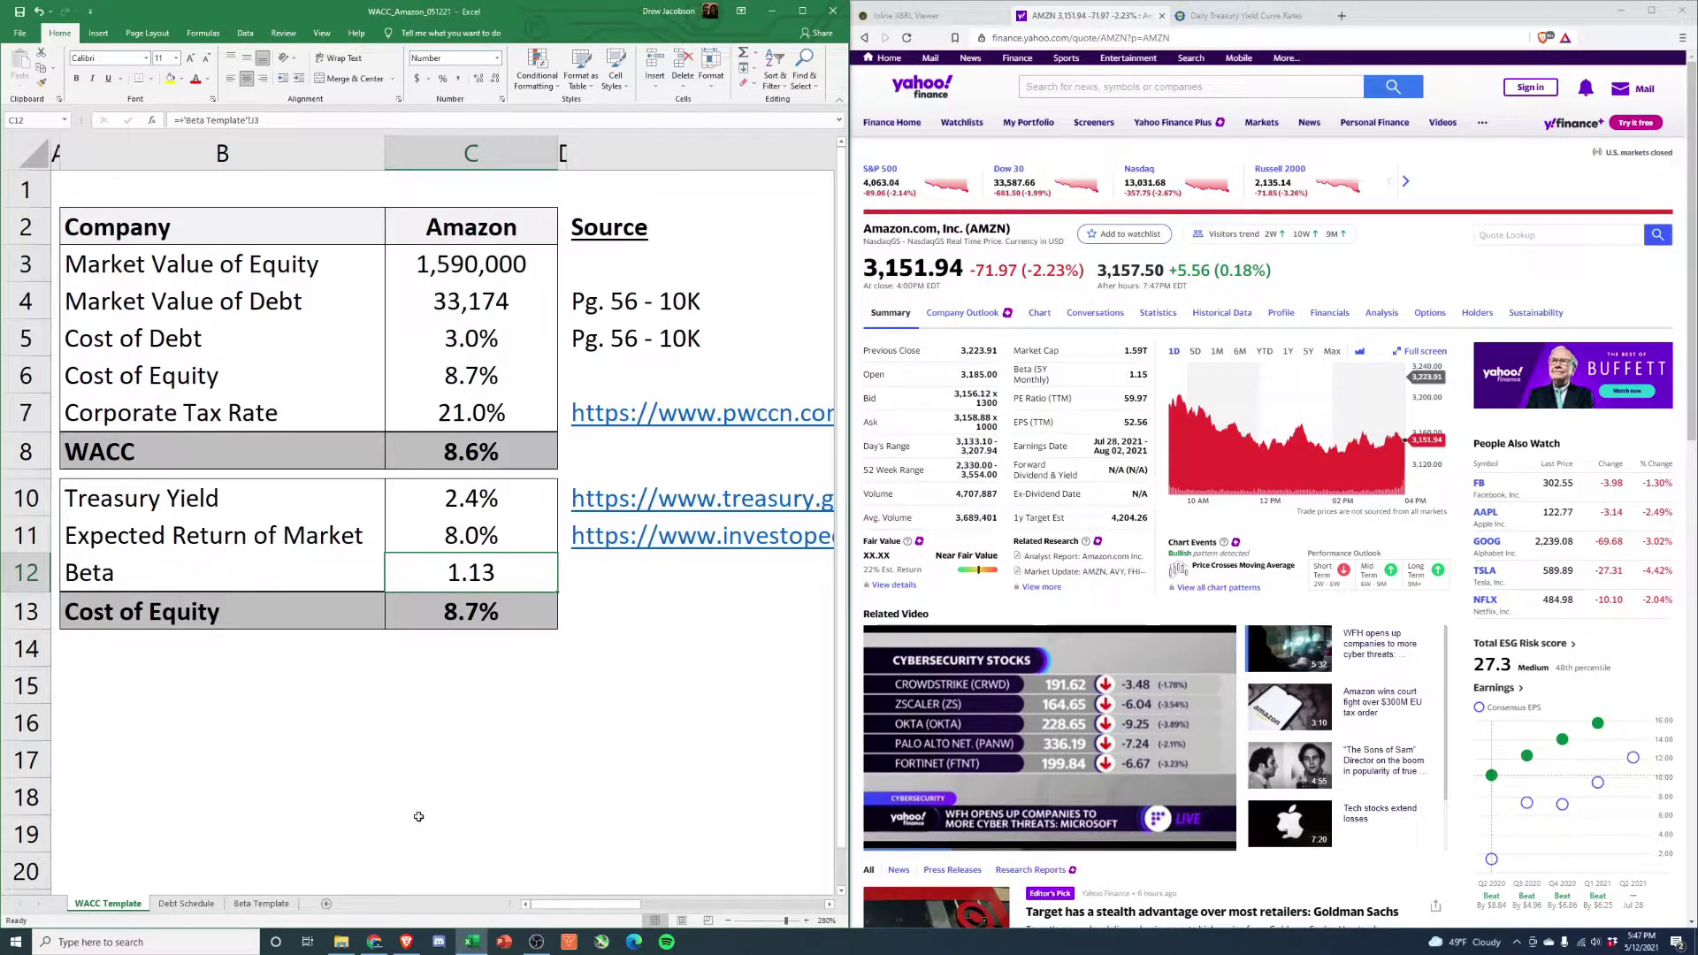
- On the Beta Template sheet, AutoFit the Amazon Close and SPY Close columns and check the first closes
click(261, 903)
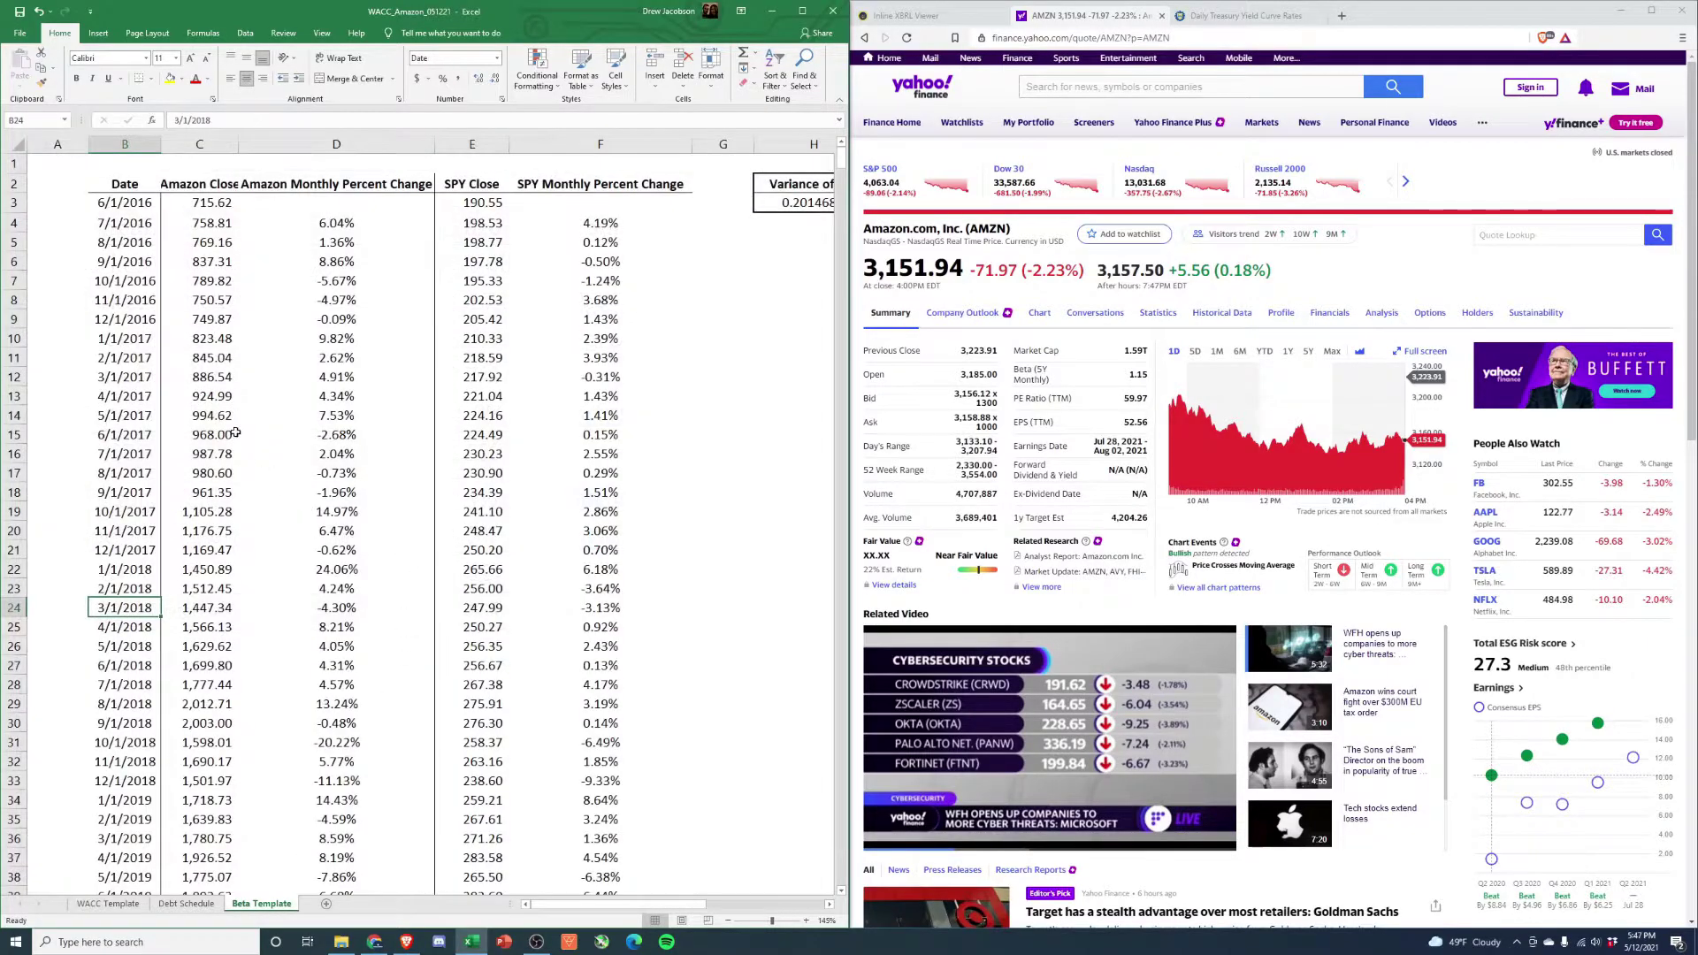
click(234, 433)
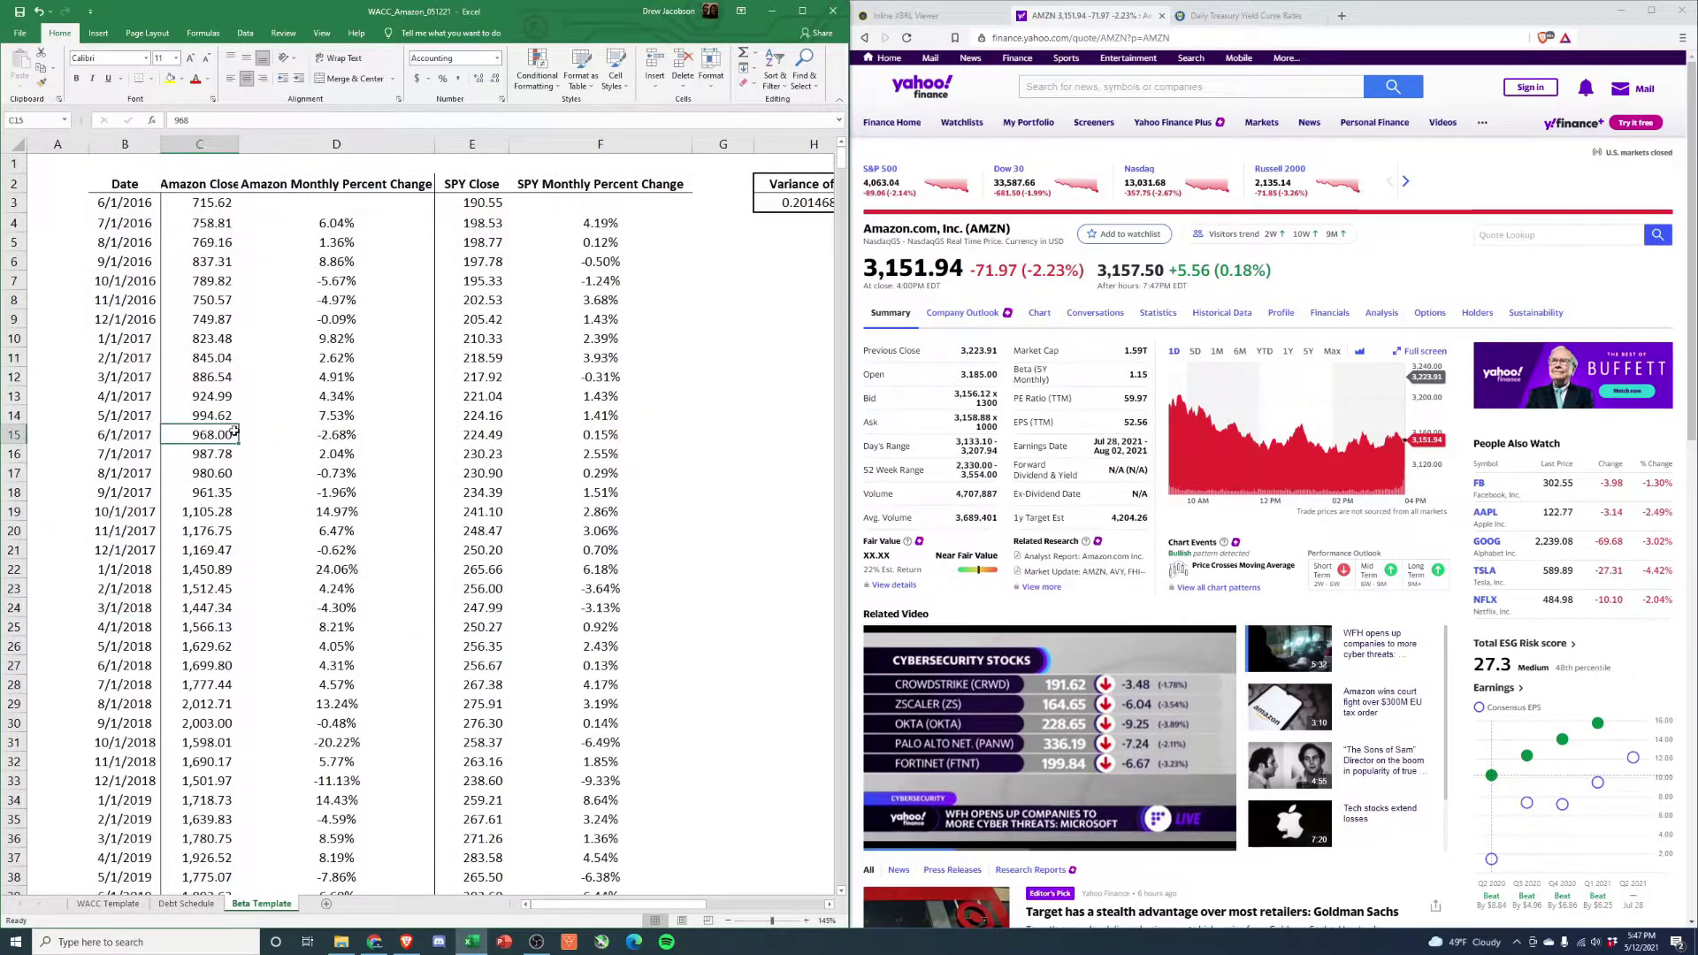
click(211, 139)
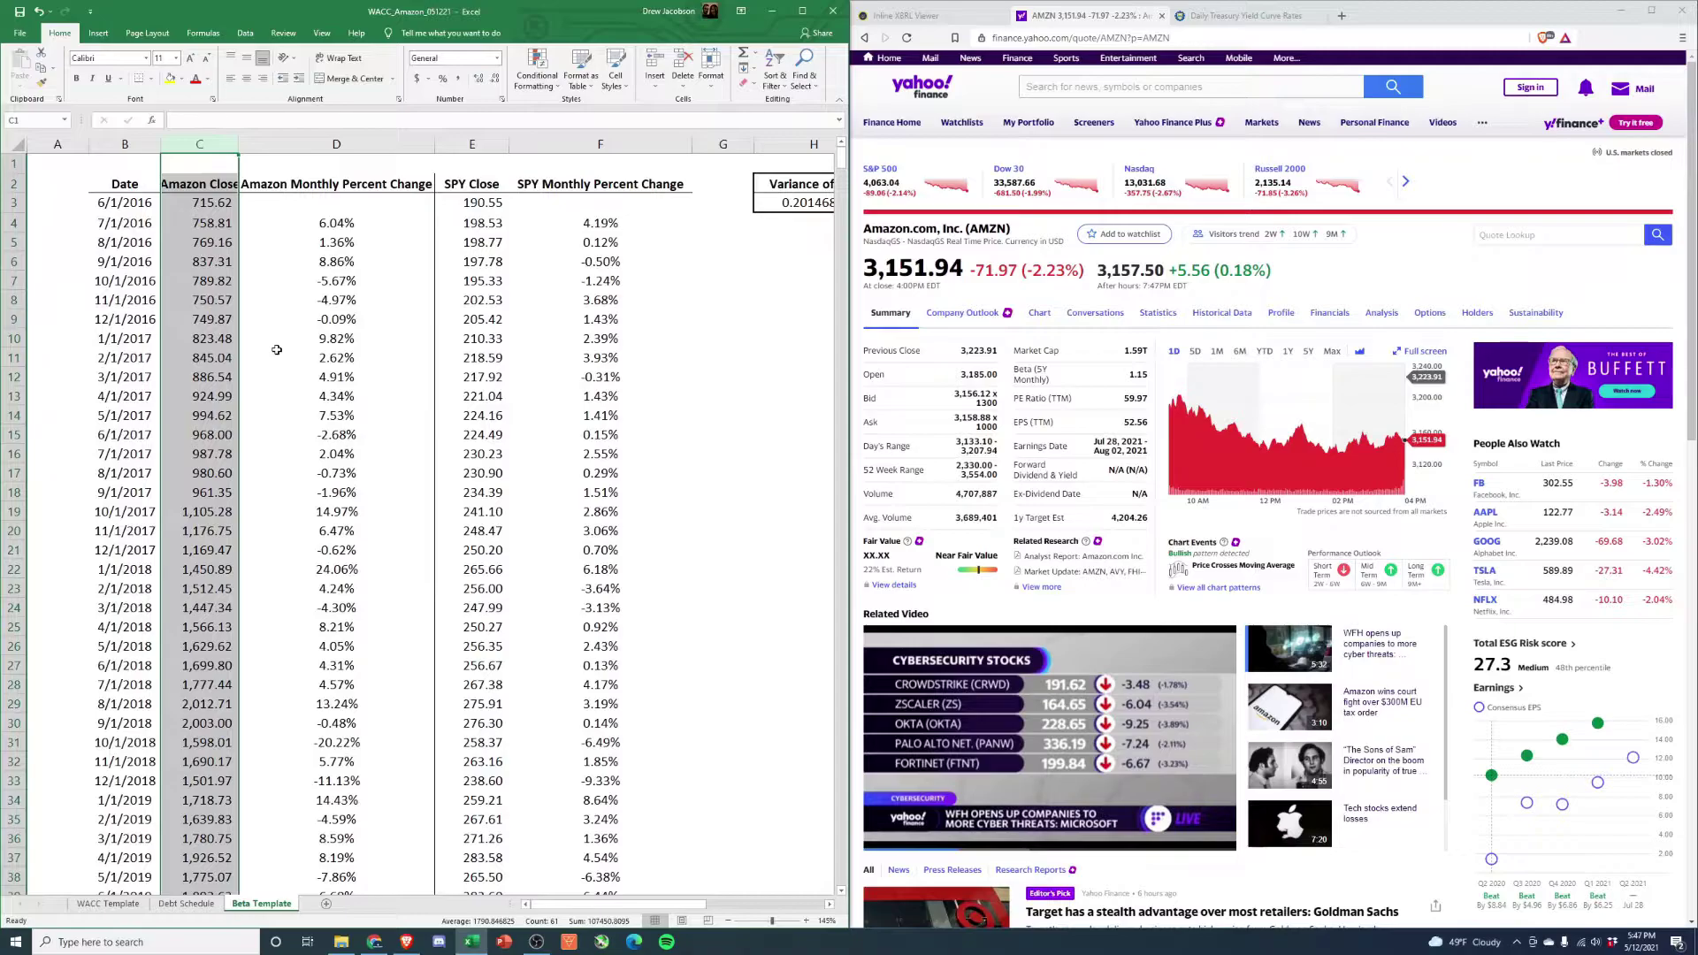
double_click(240, 139)
click(493, 147)
drag(492, 151, 483, 150)
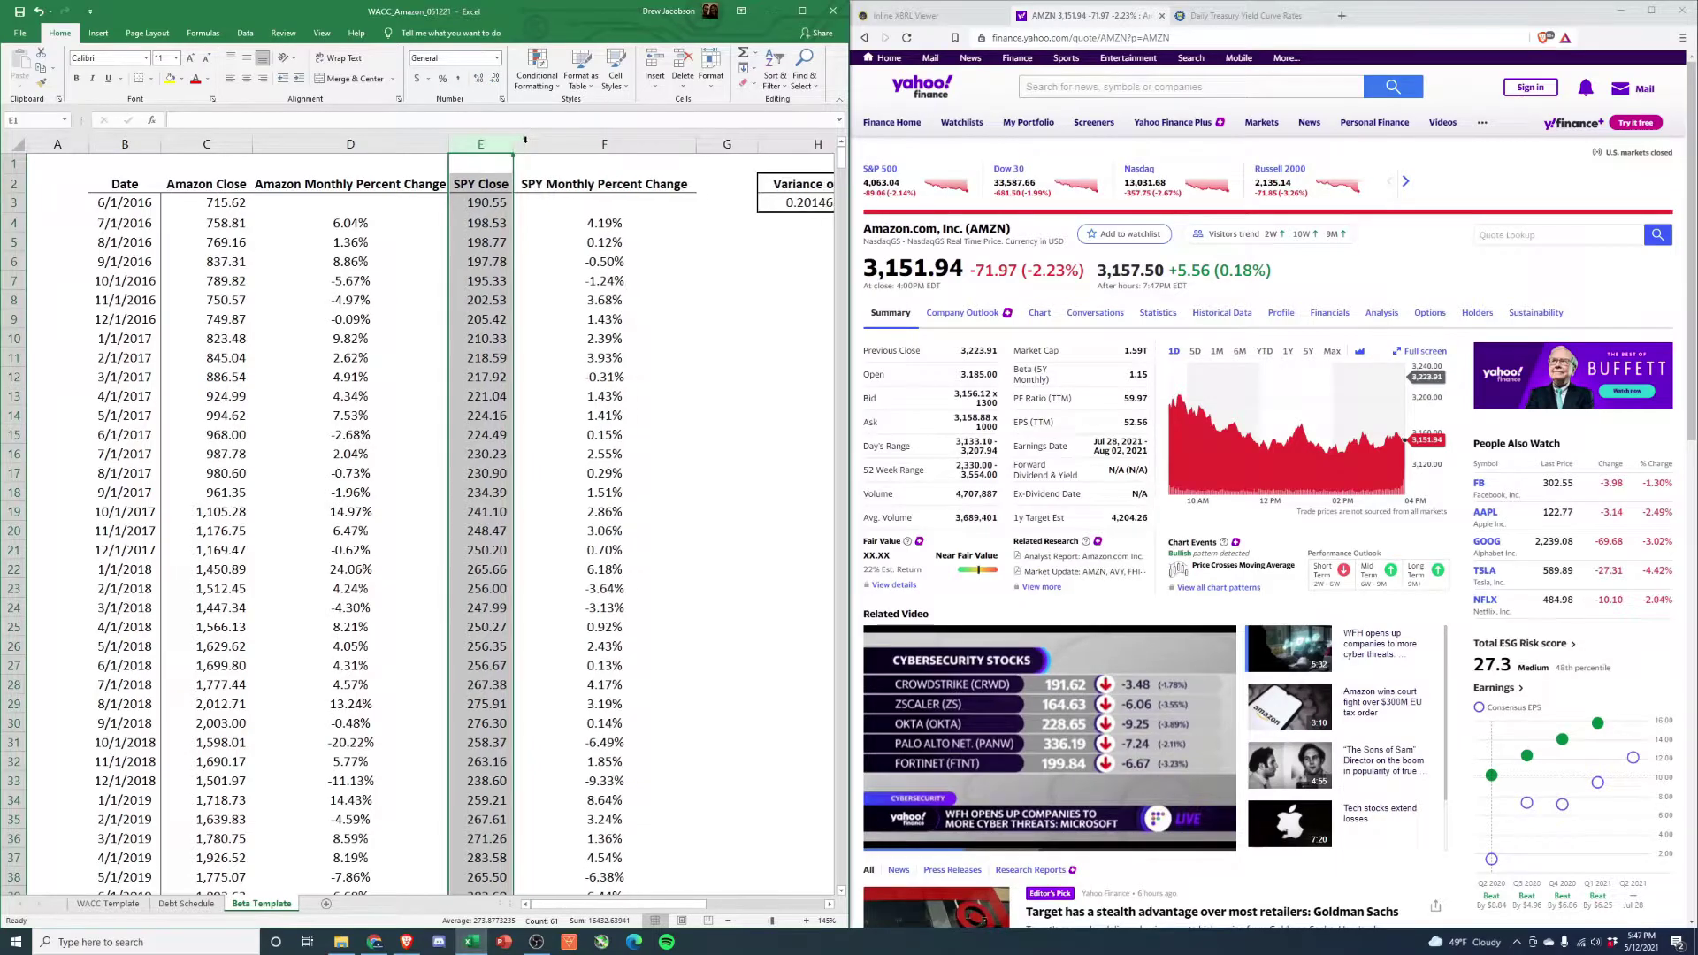
click(487, 203)
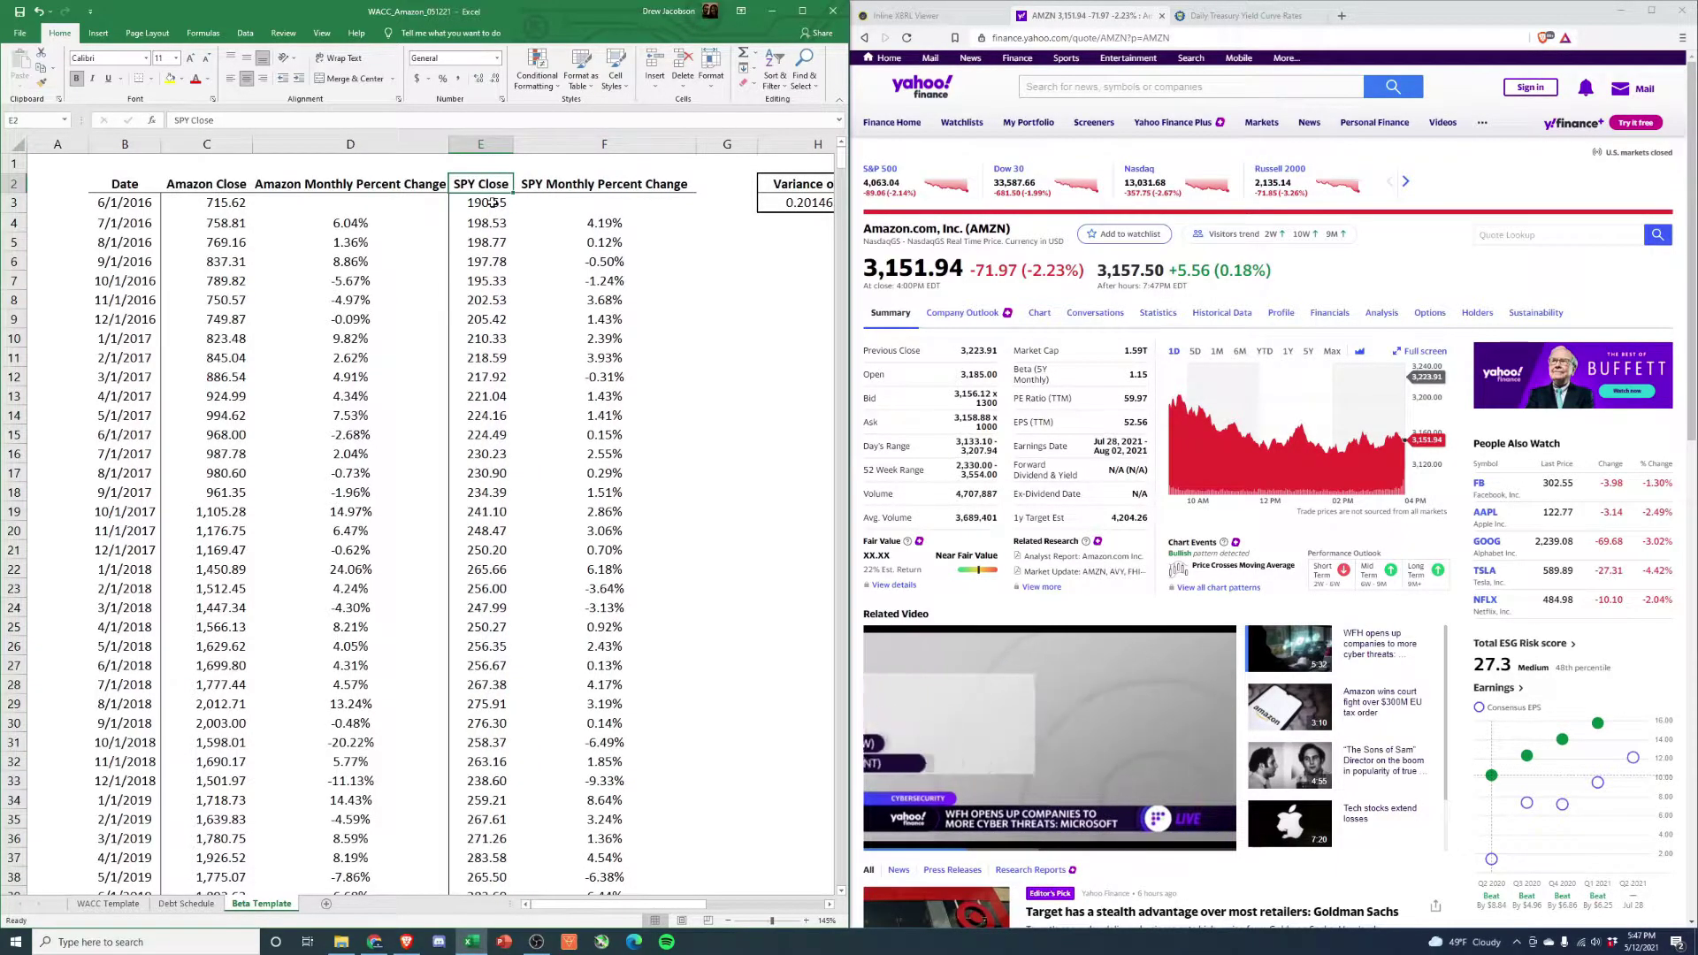
click(215, 202)
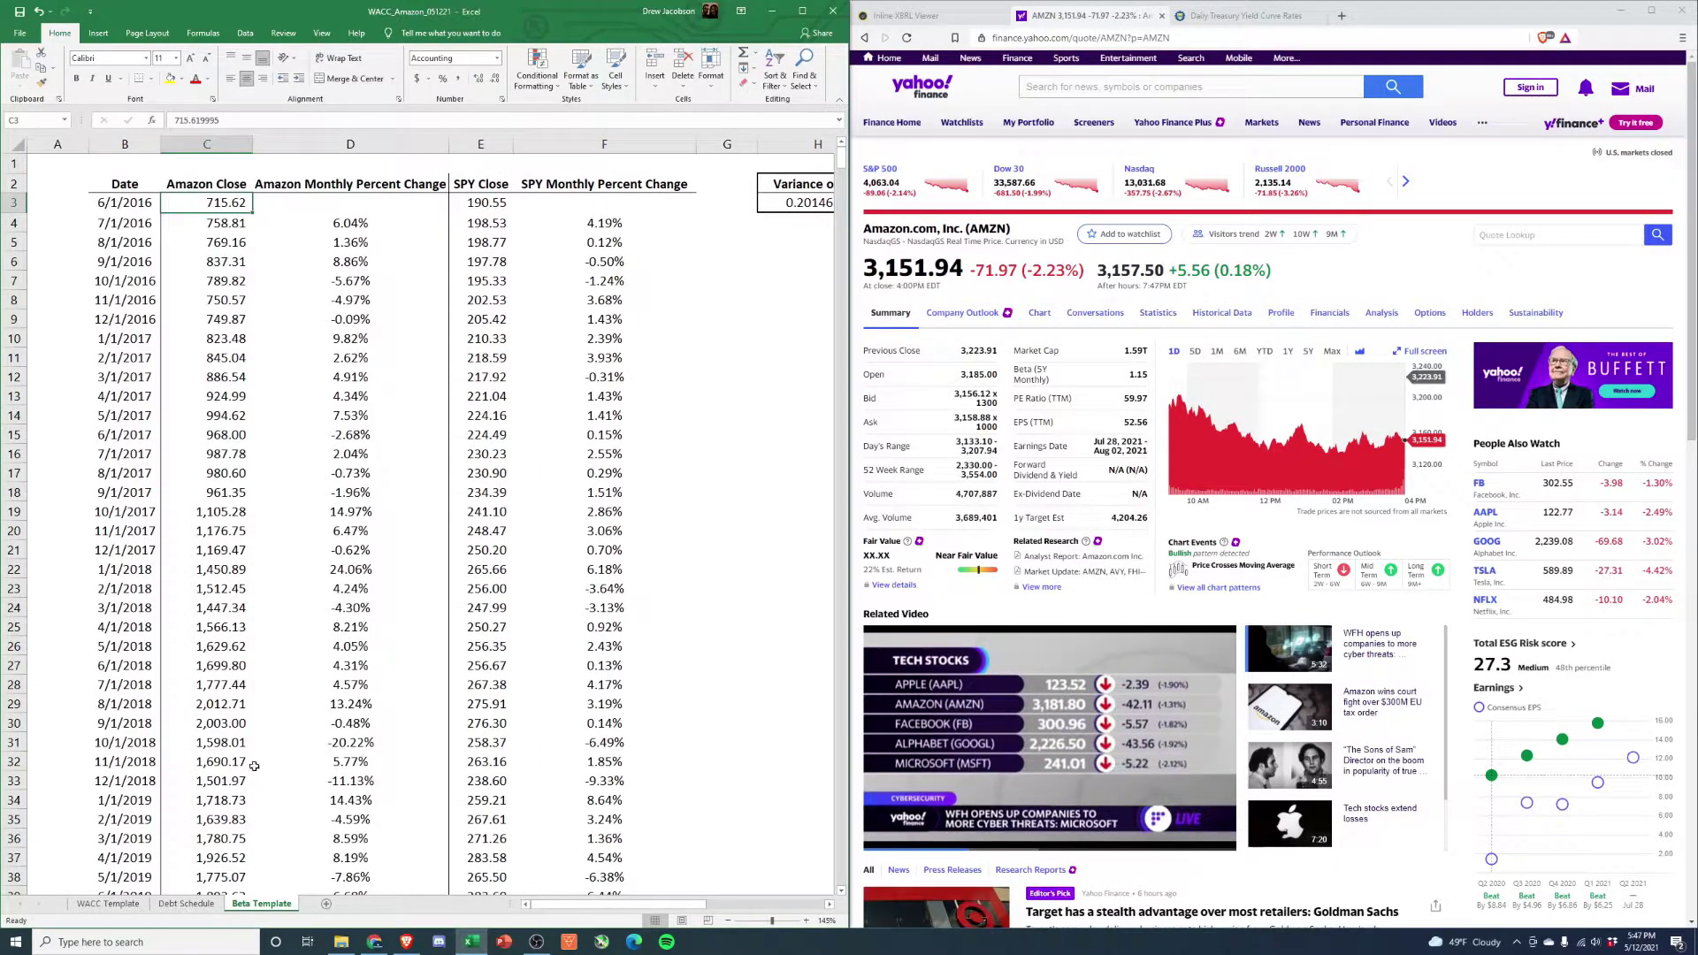
- Search Yahoo Finance for the 'Amzn' ticker
click(1089, 88)
text(Amzn)
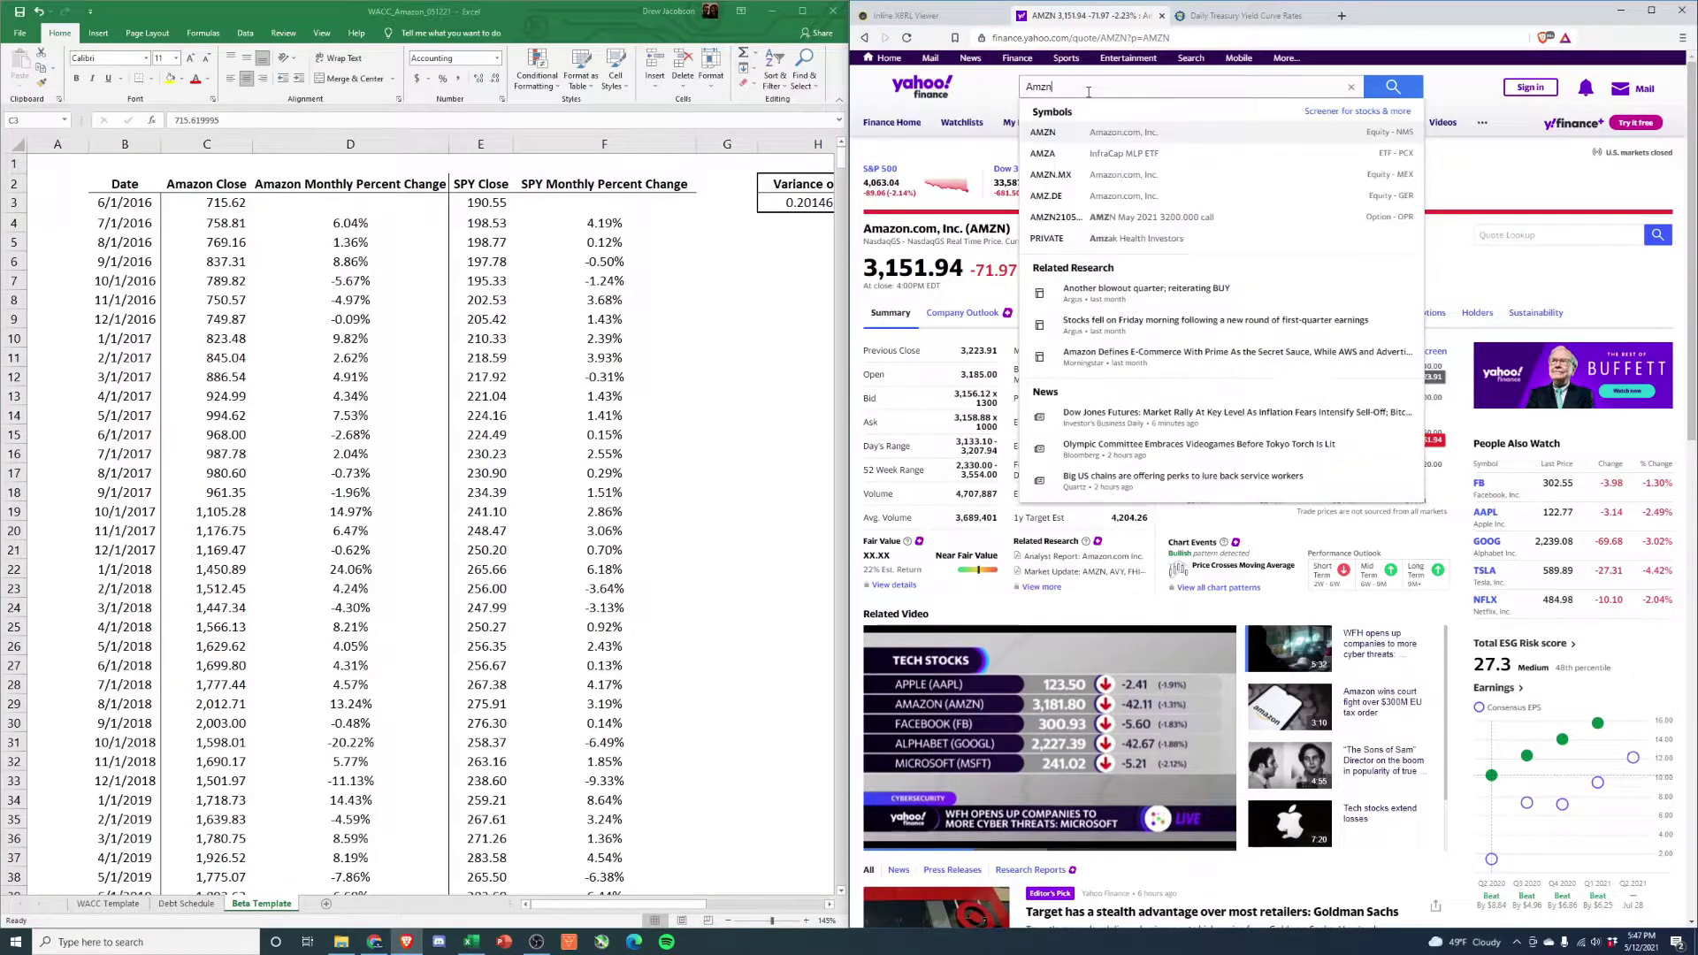
key(Return)
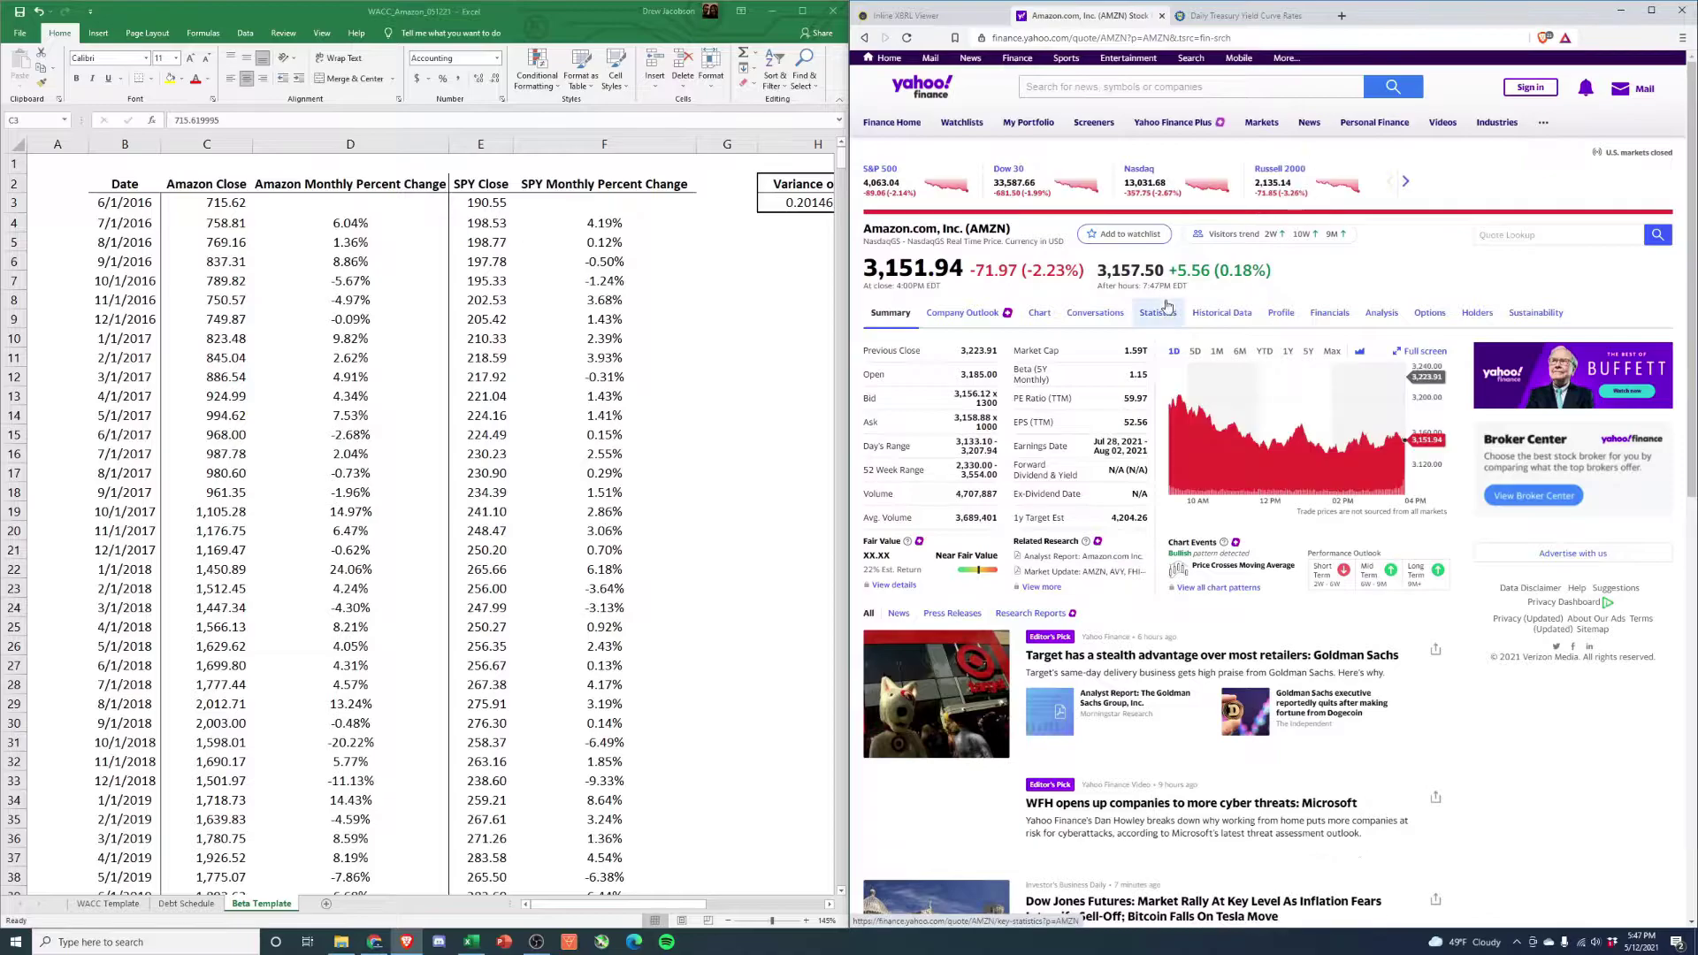
- Show Amazon's historical data with a 5Y time period and Monthly frequency
click(1222, 314)
click(991, 369)
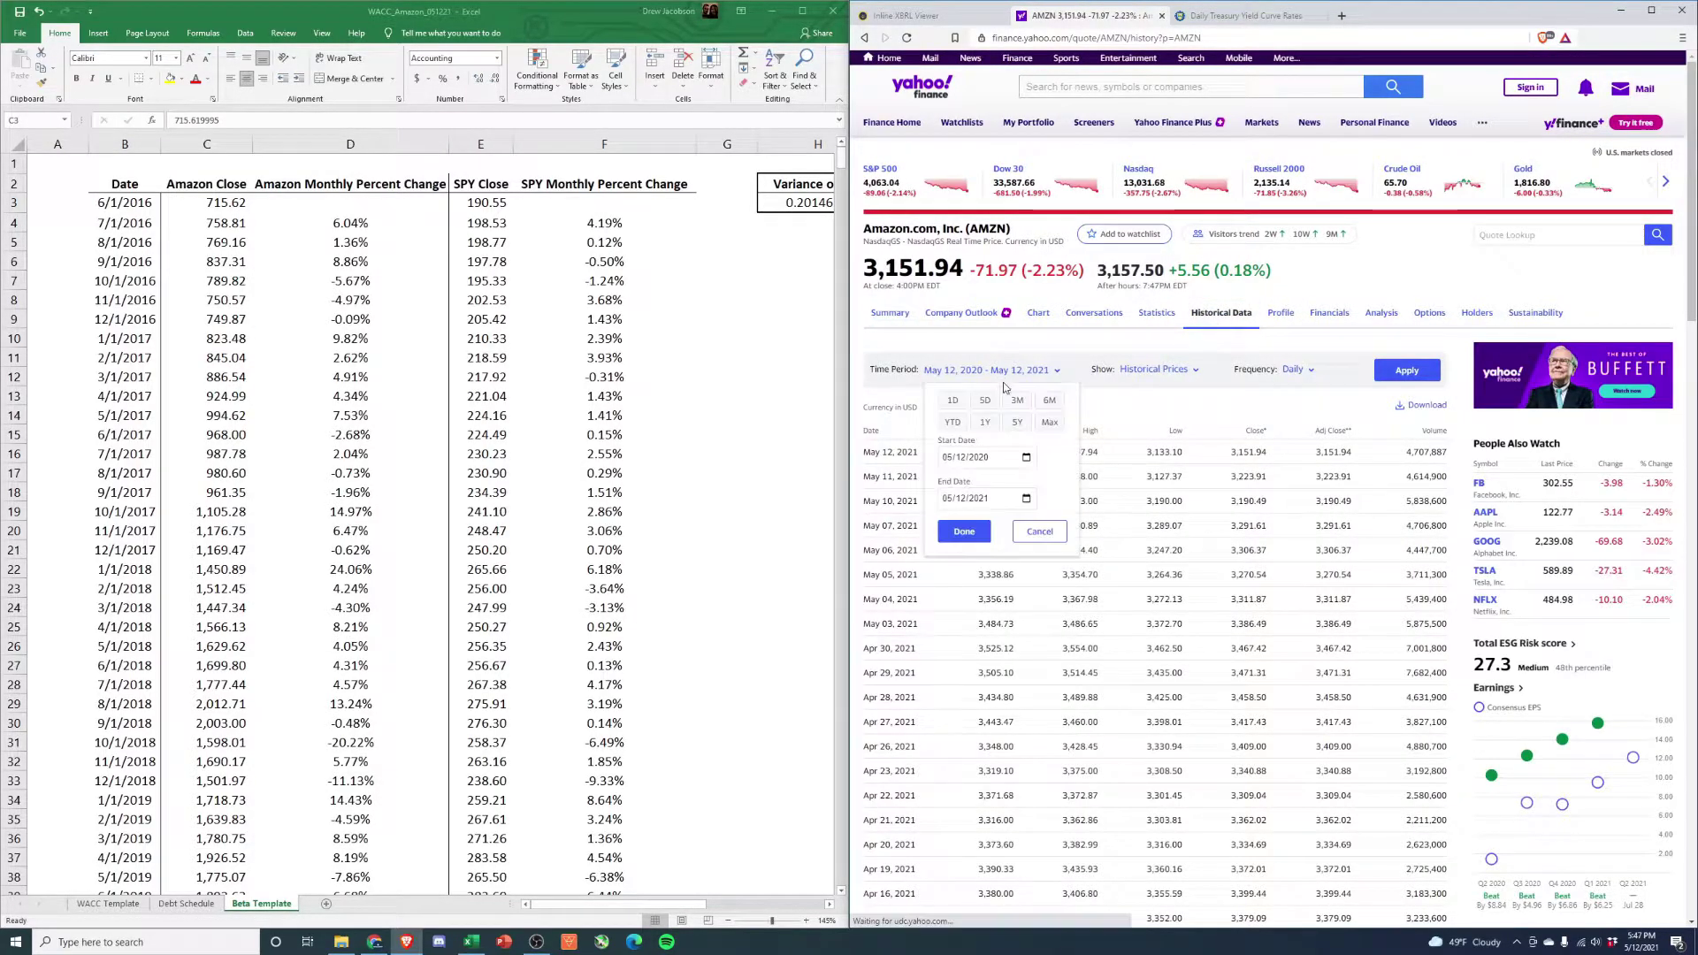
click(1019, 428)
click(1296, 369)
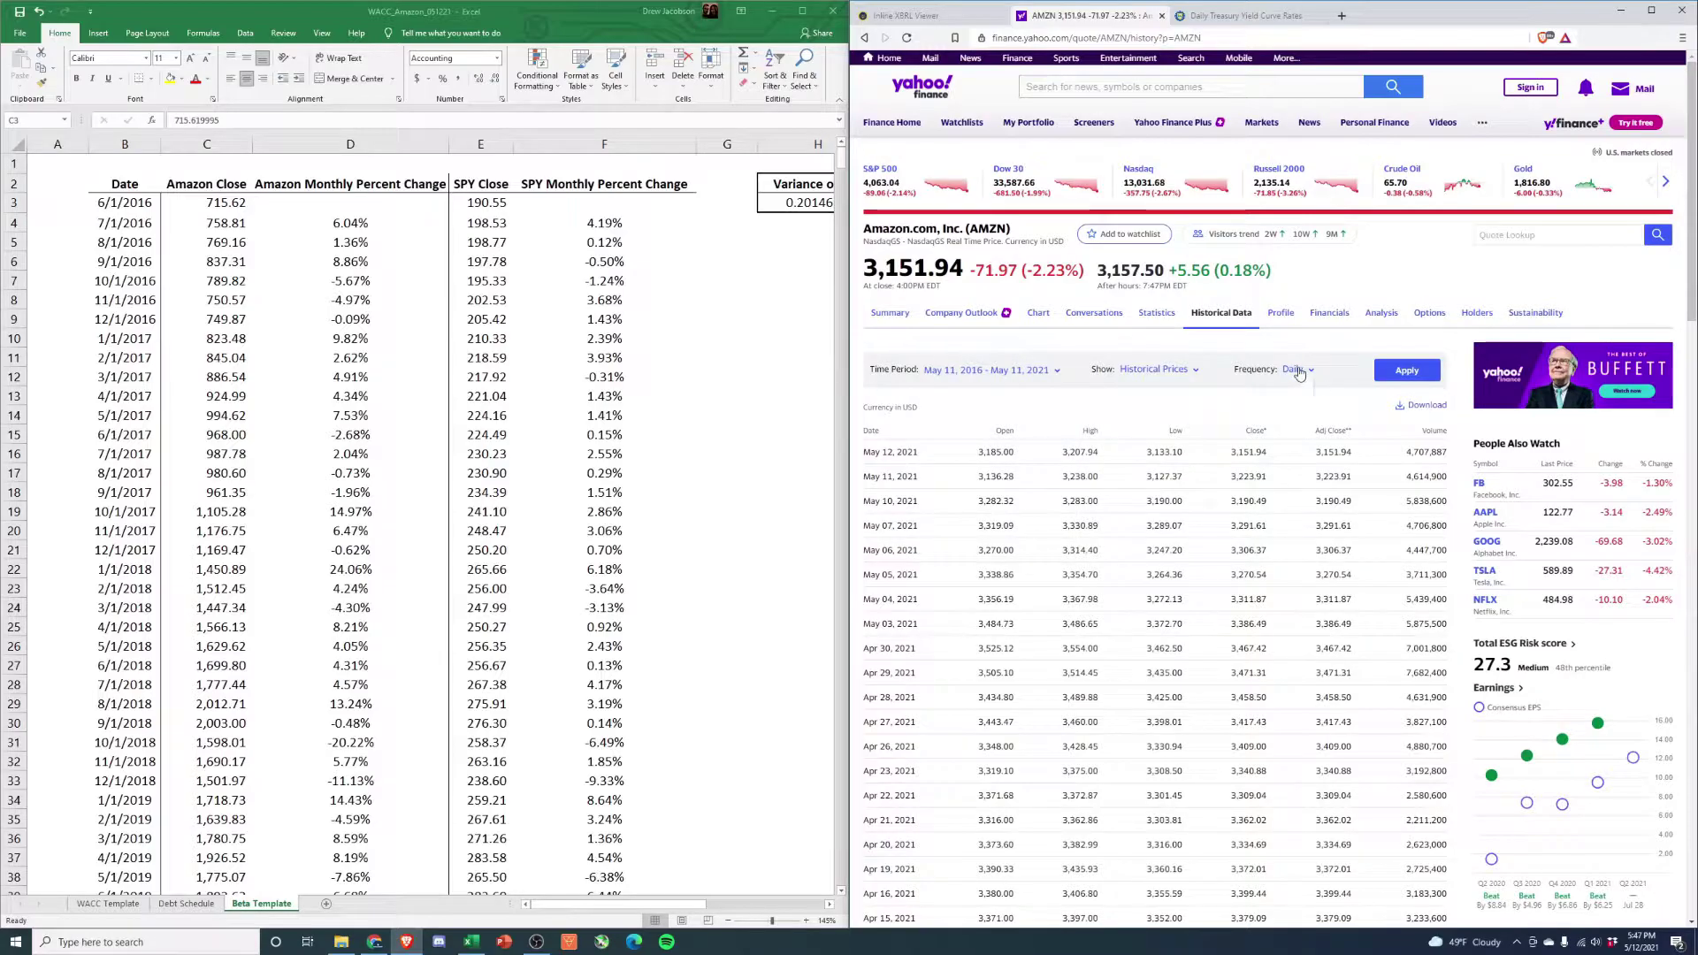
click(1281, 446)
click(1406, 370)
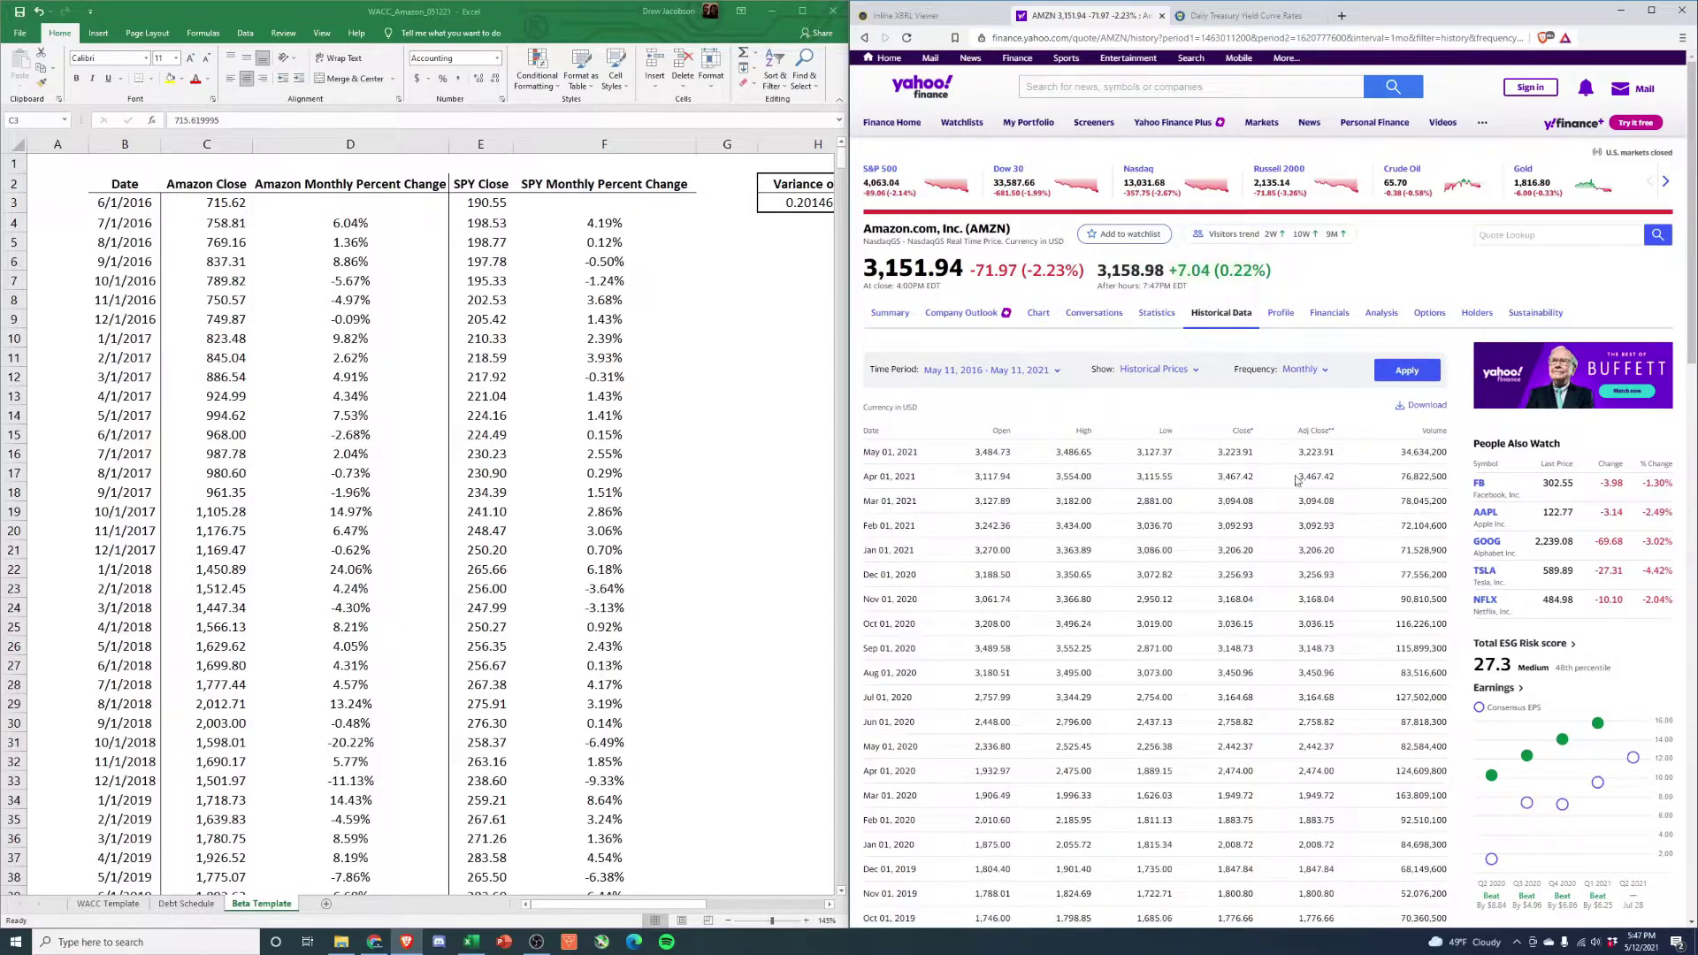
drag(1298, 435, 1347, 531)
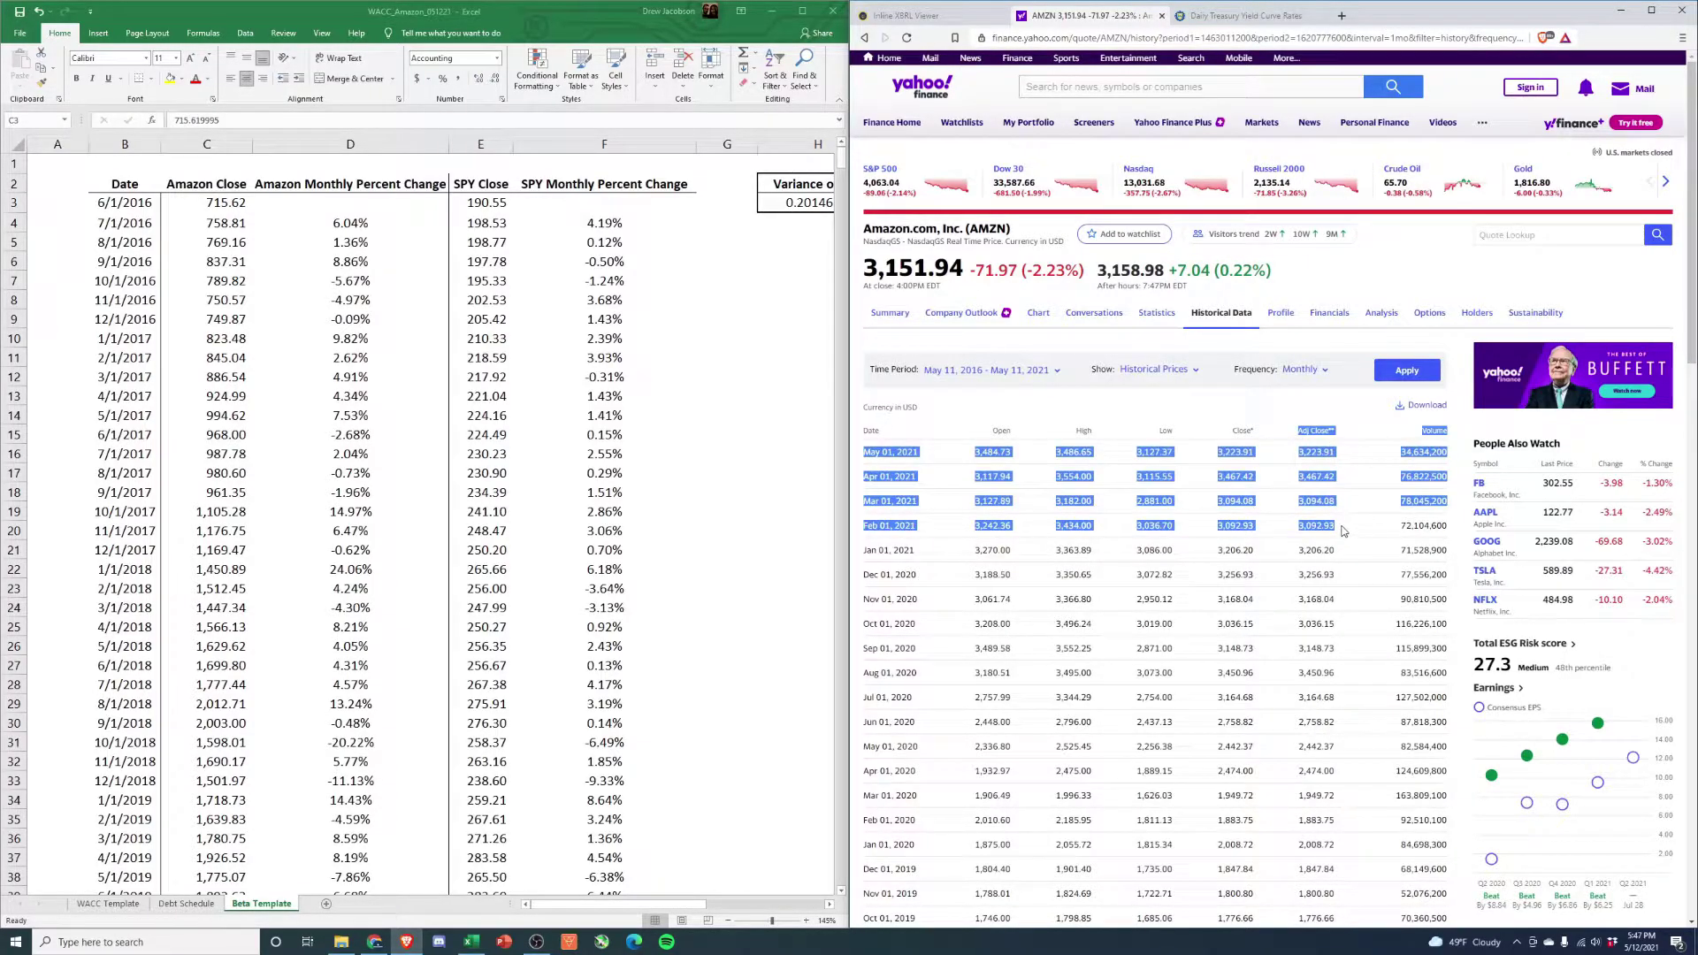
click(1345, 531)
- Check the sheet's Amazon Close values and the first and last dates of the Date column
click(230, 206)
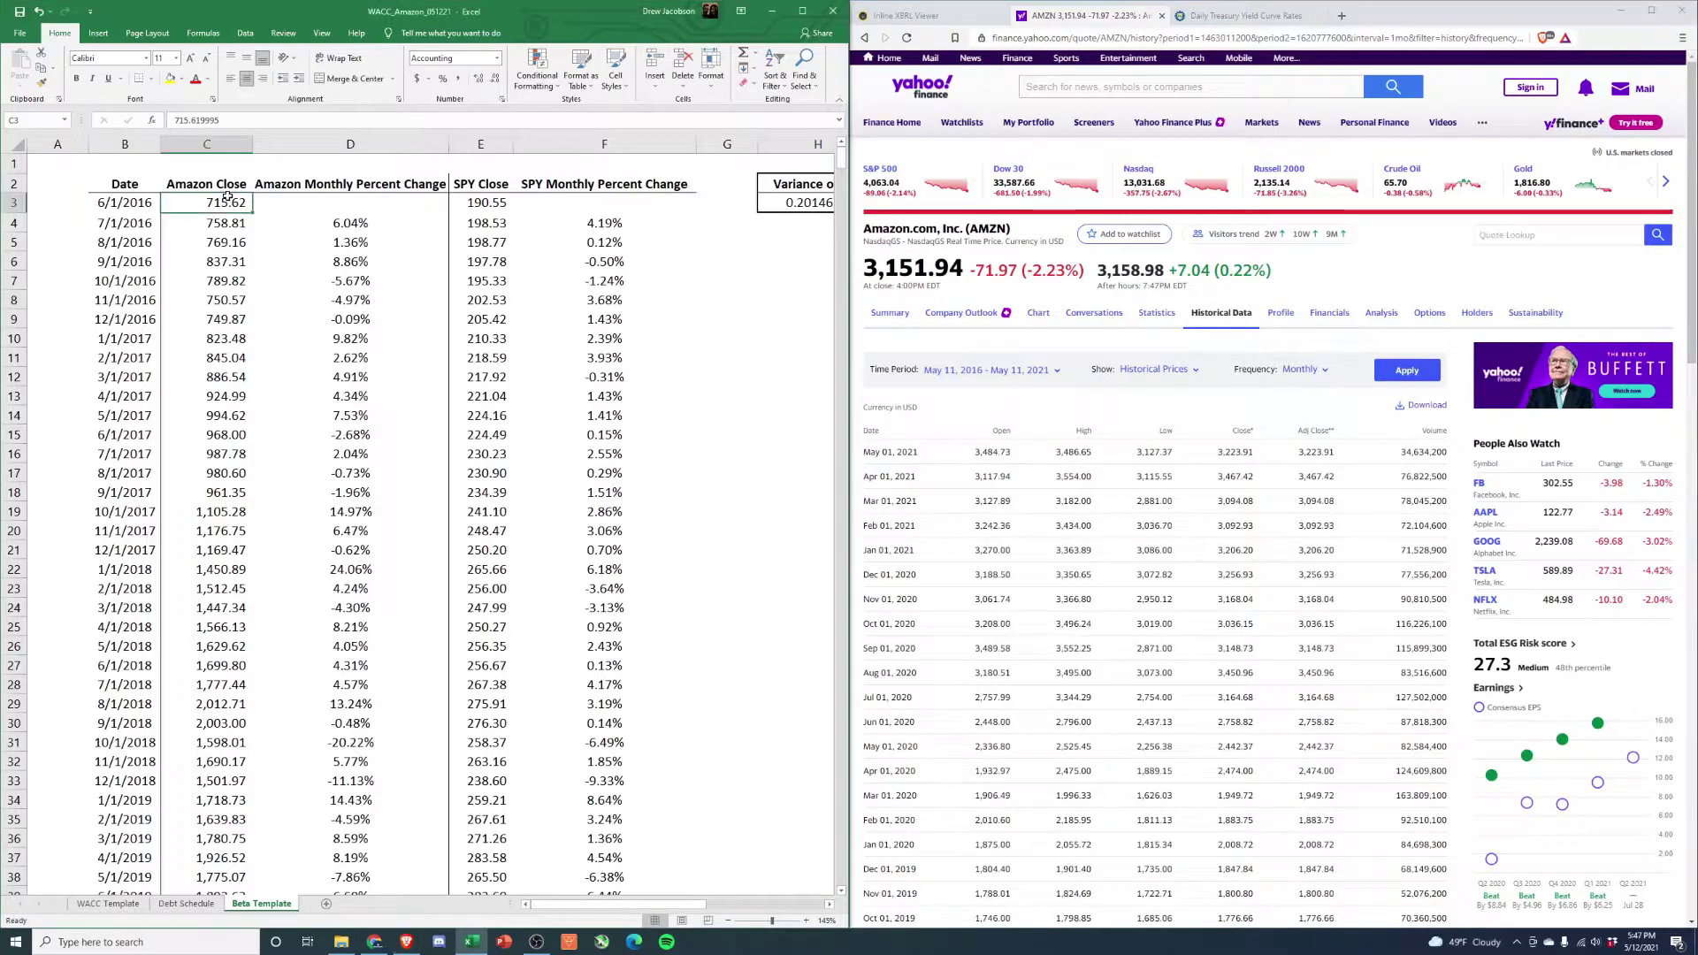
click(116, 203)
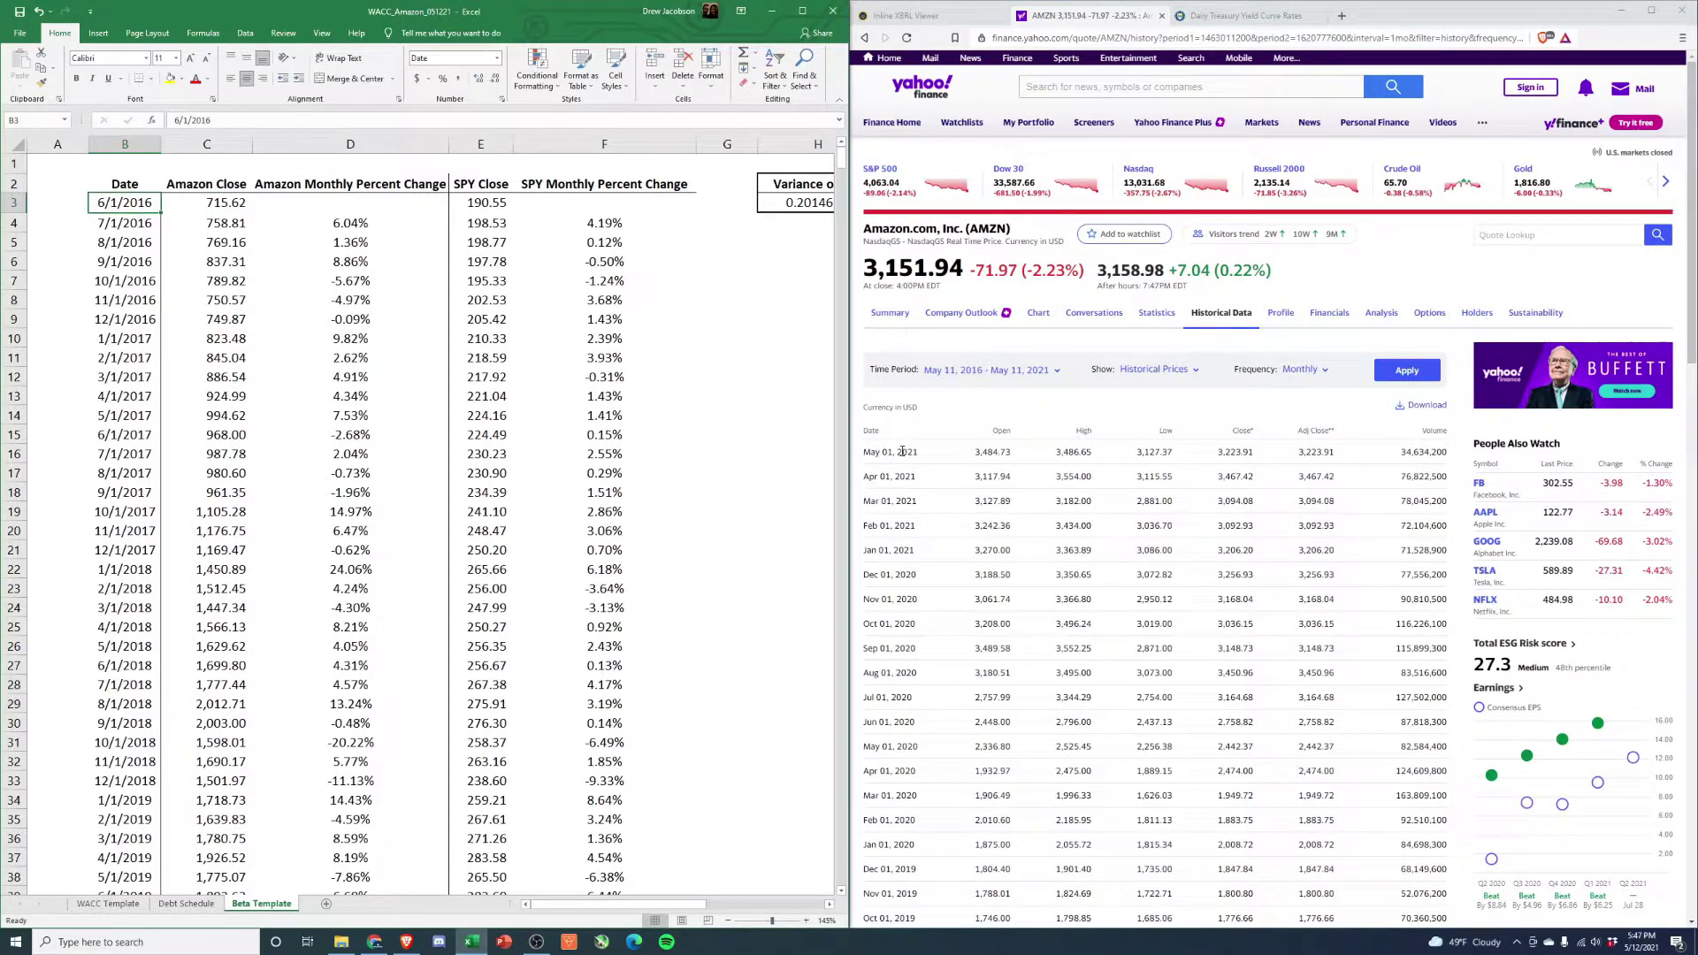
click(118, 320)
key(ctrl+Down)
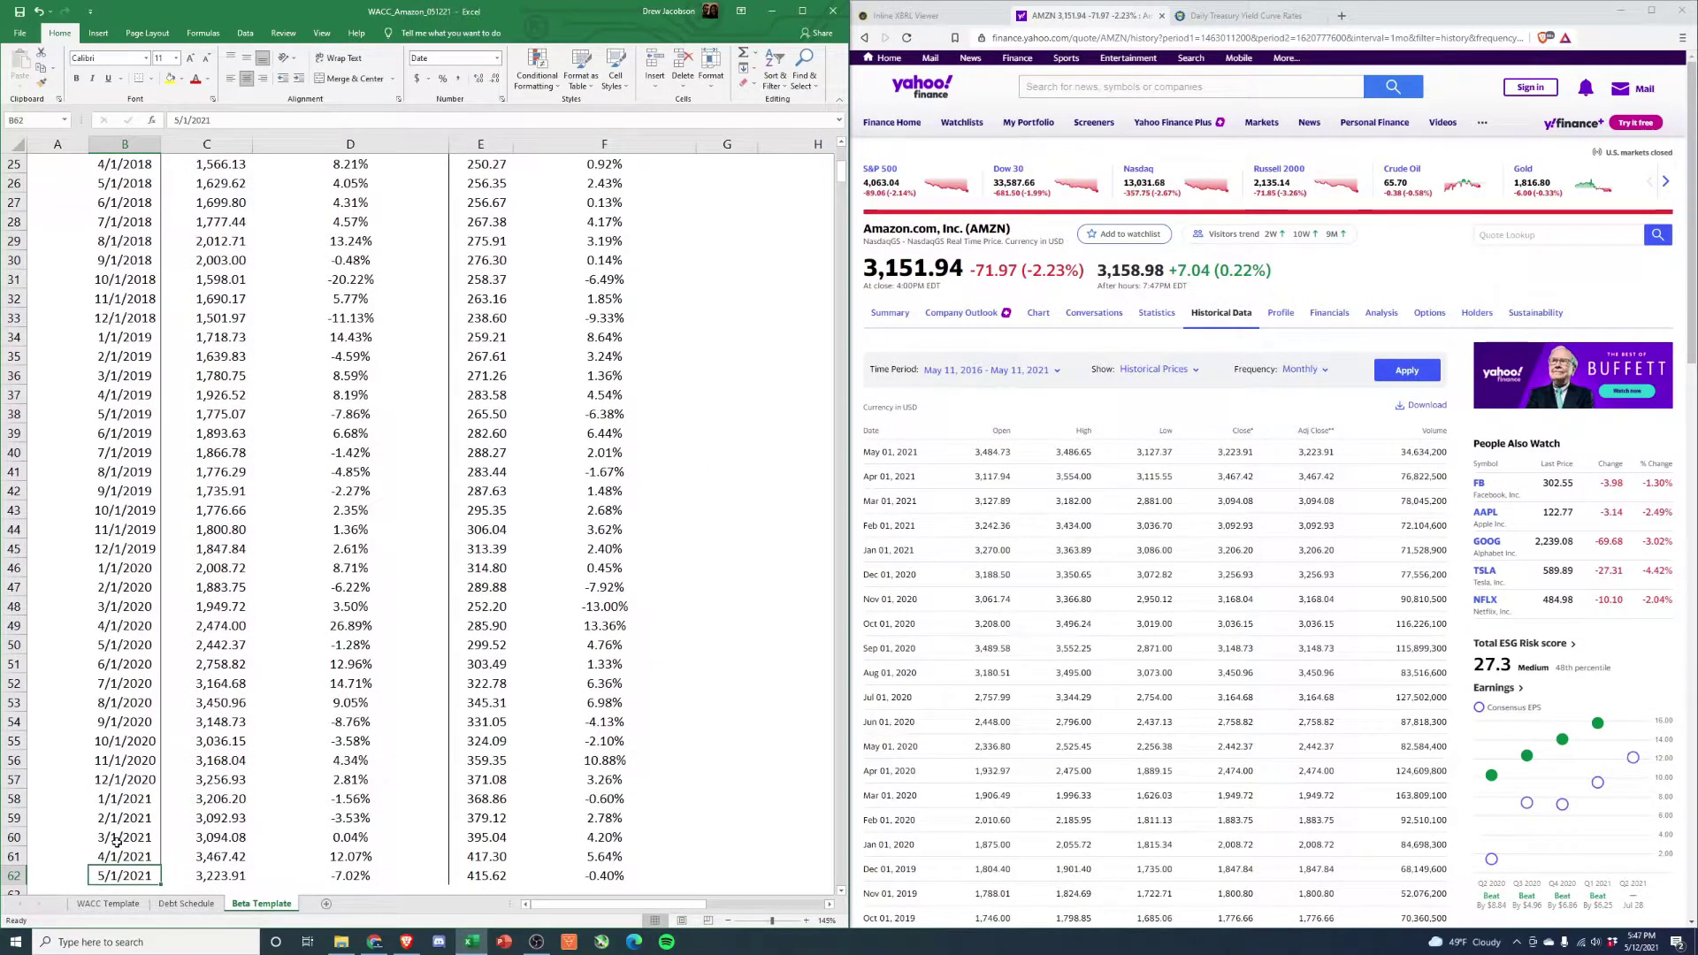
key(ctrl+Up)
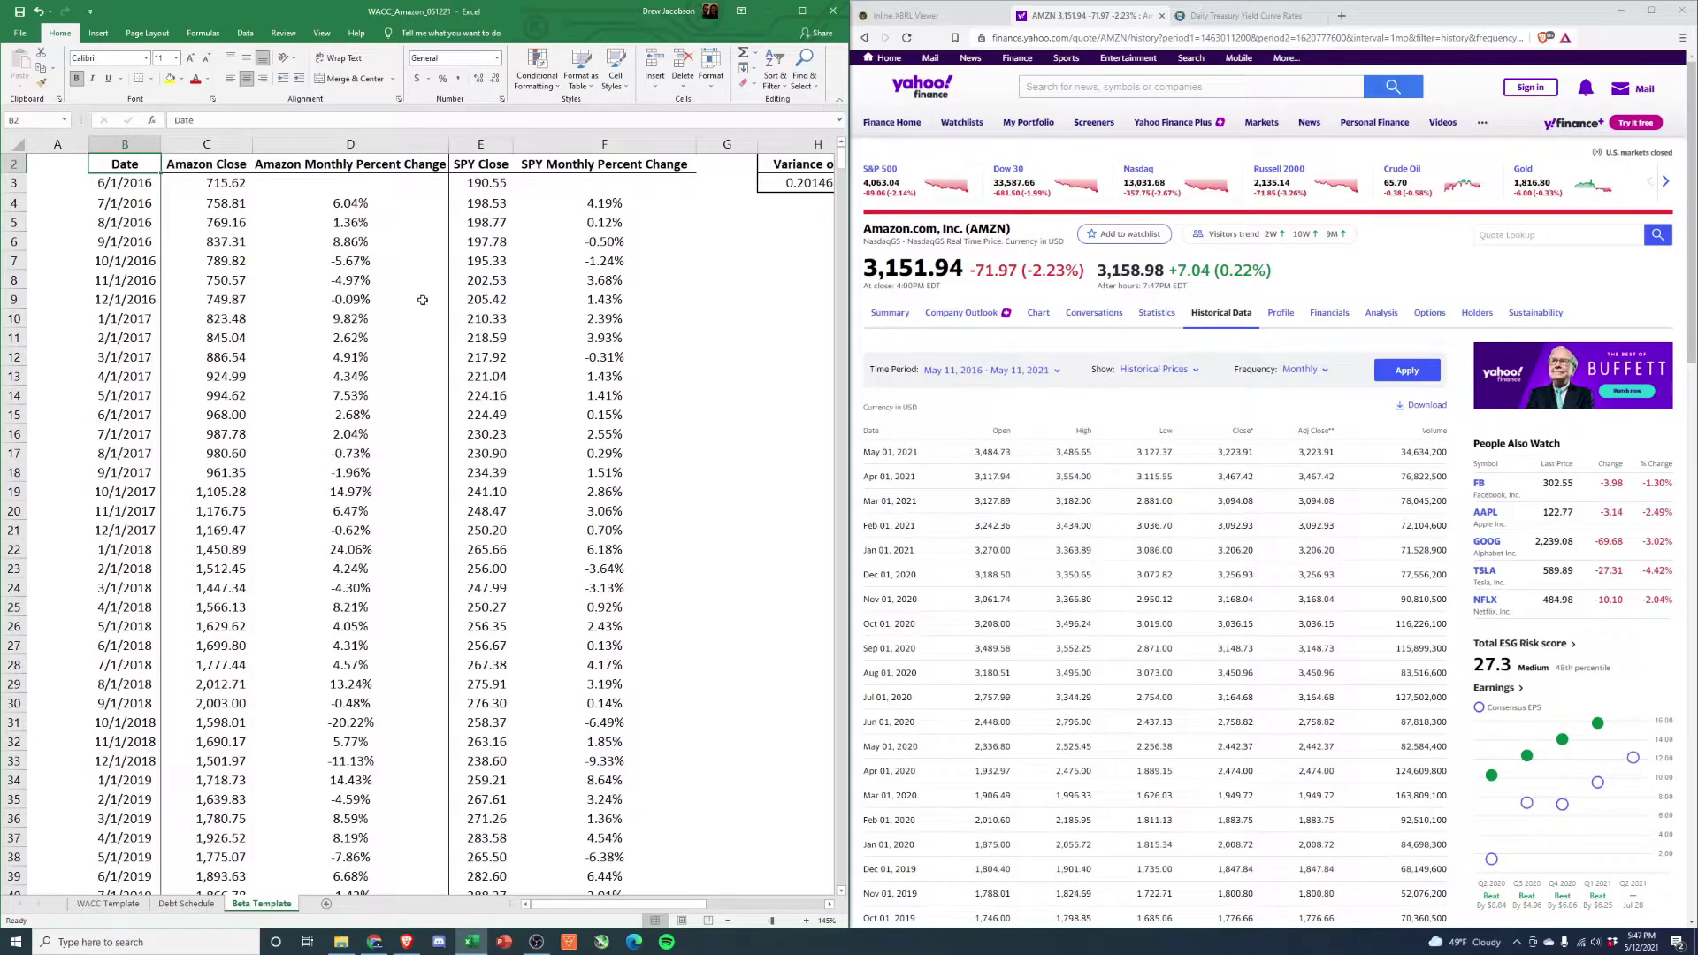
click(483, 170)
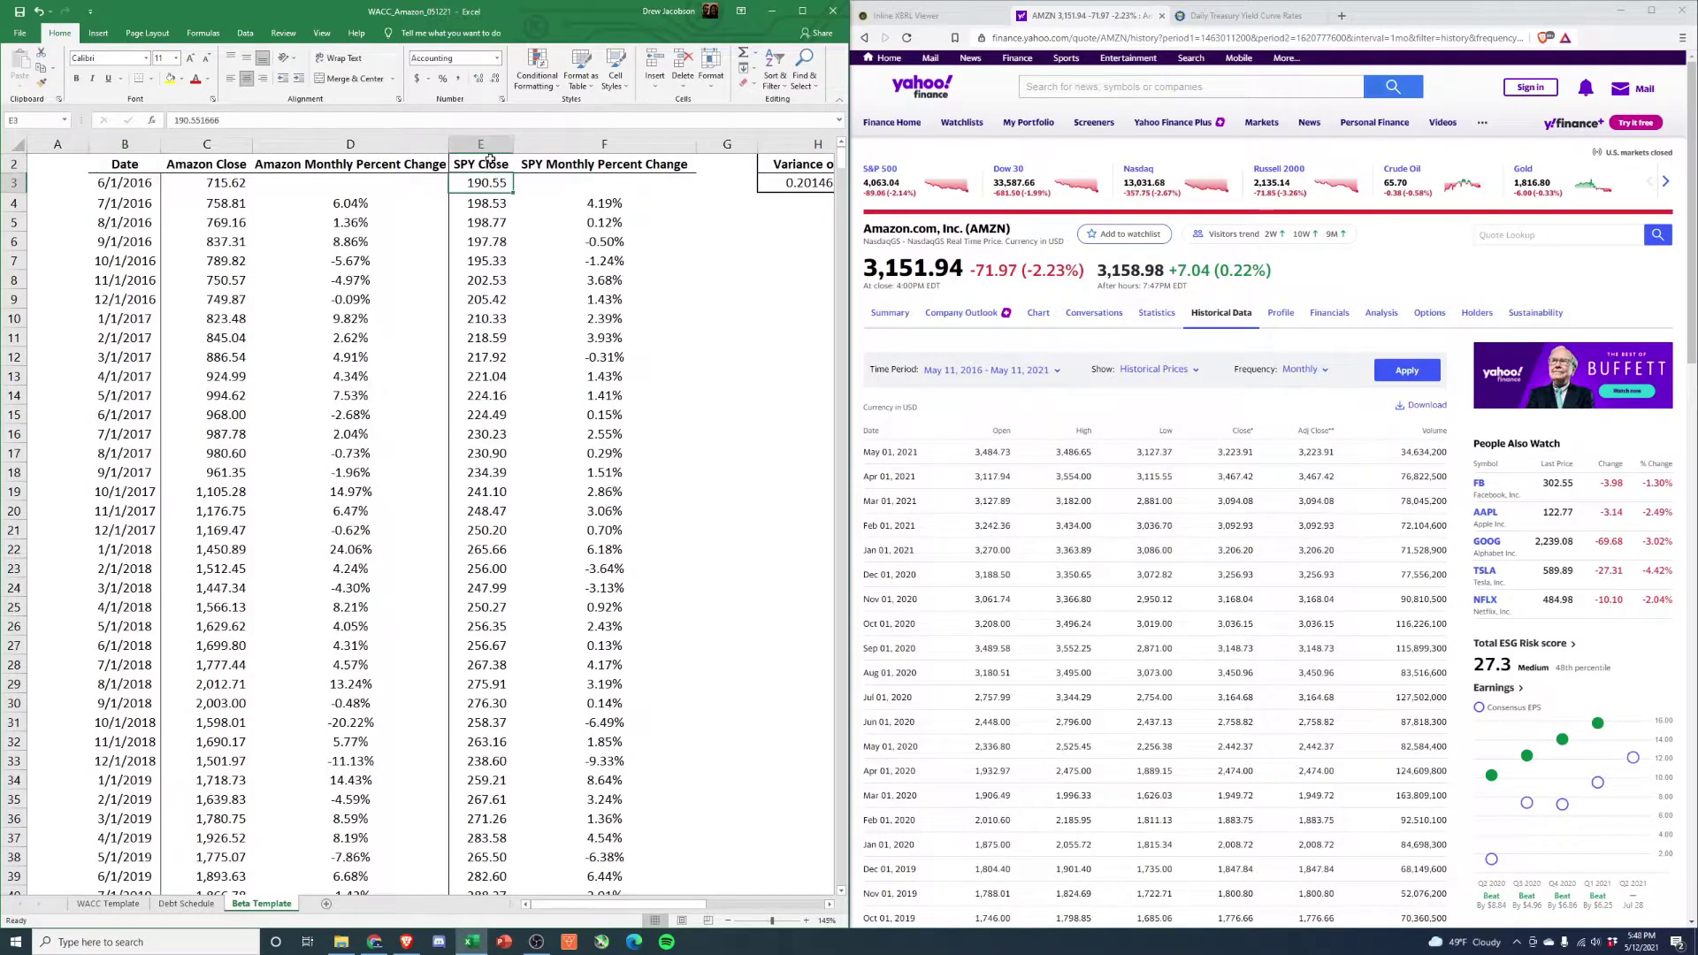
- Look up SPY and show its historical data with a 5Y time period and Monthly frequency
click(1112, 87)
text(SPY)
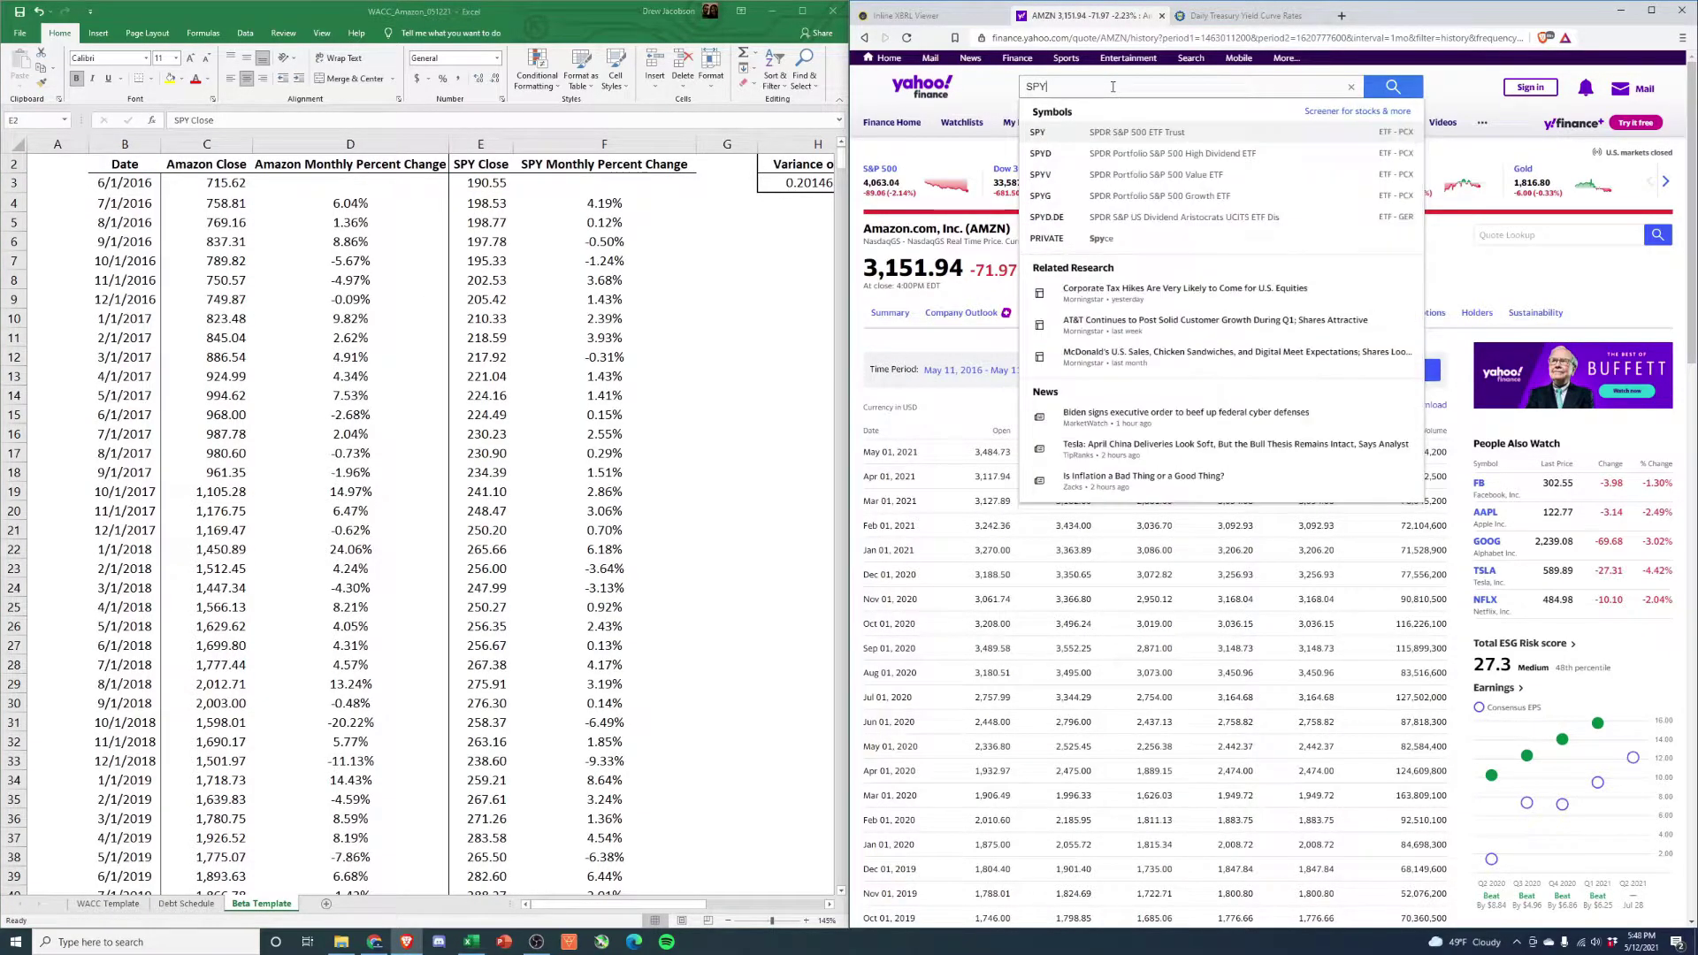
key(Return)
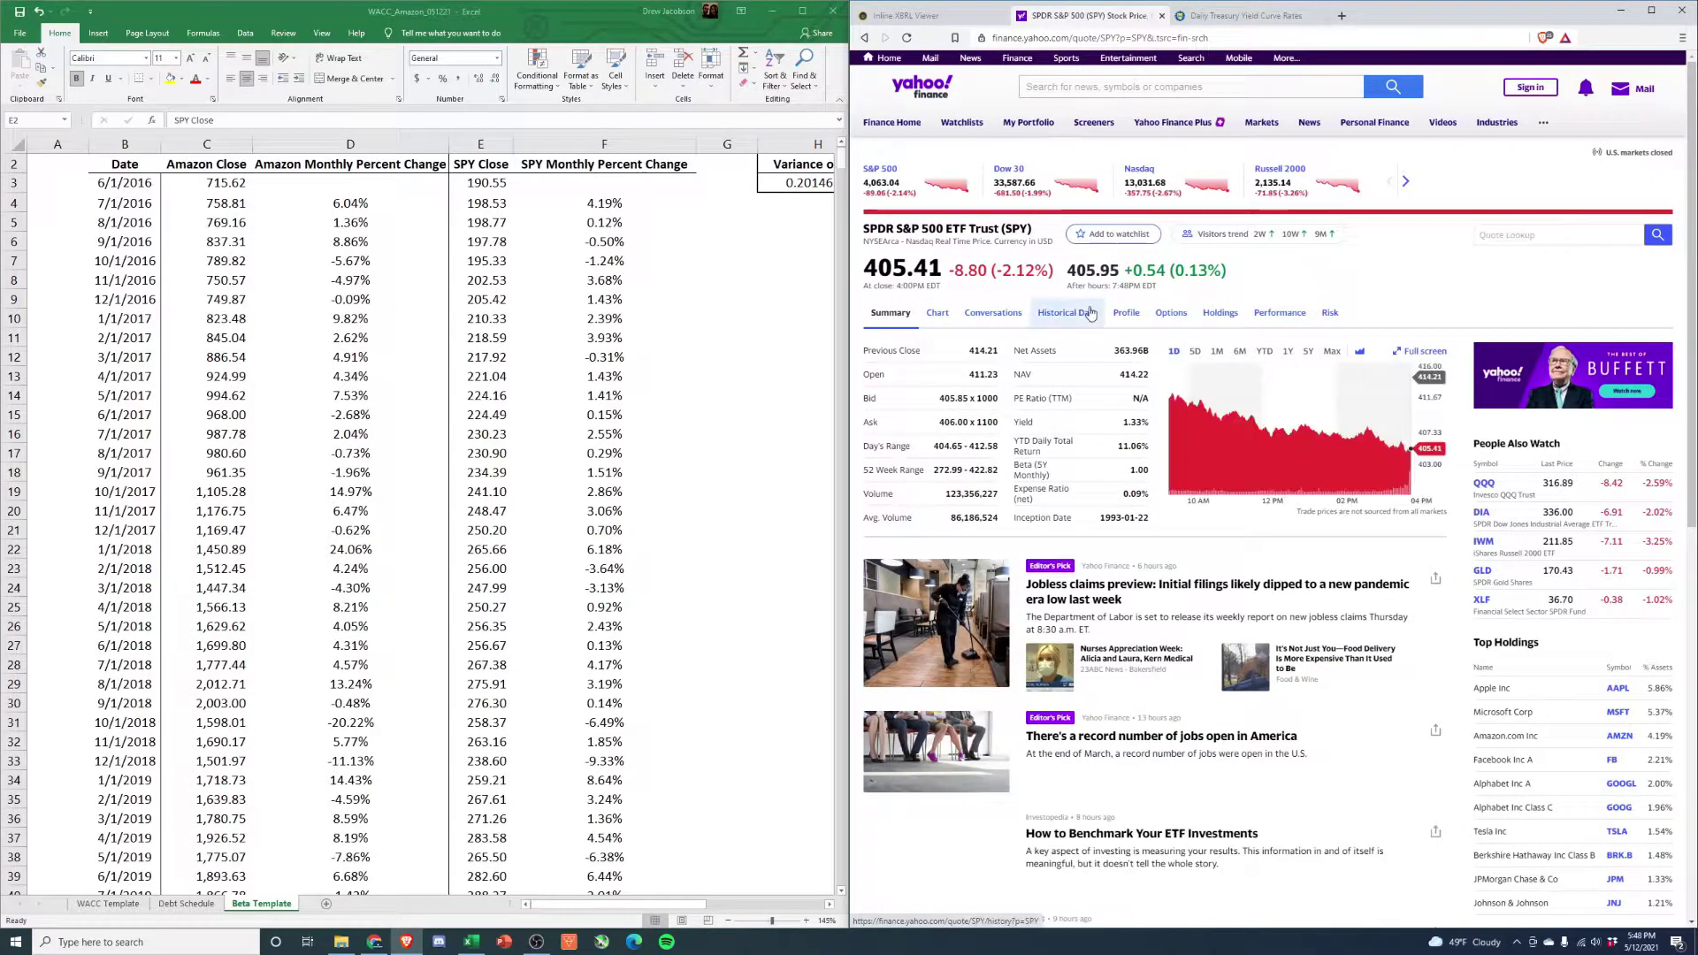
click(1073, 313)
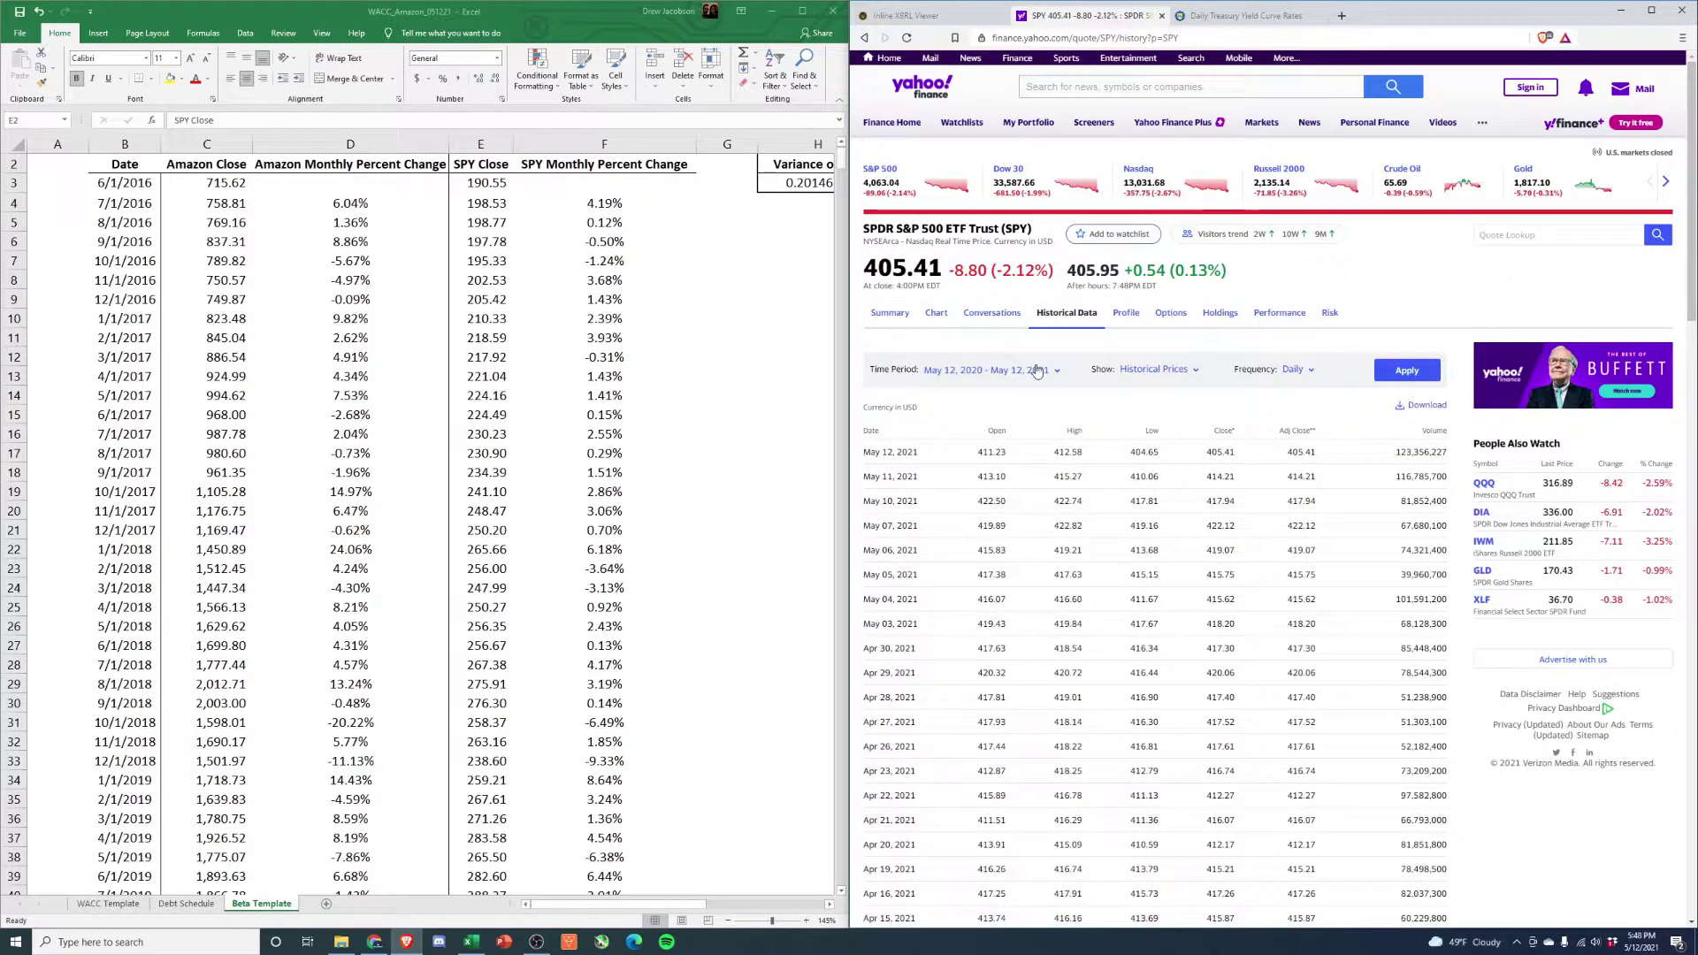
click(1035, 370)
click(1013, 421)
click(1293, 369)
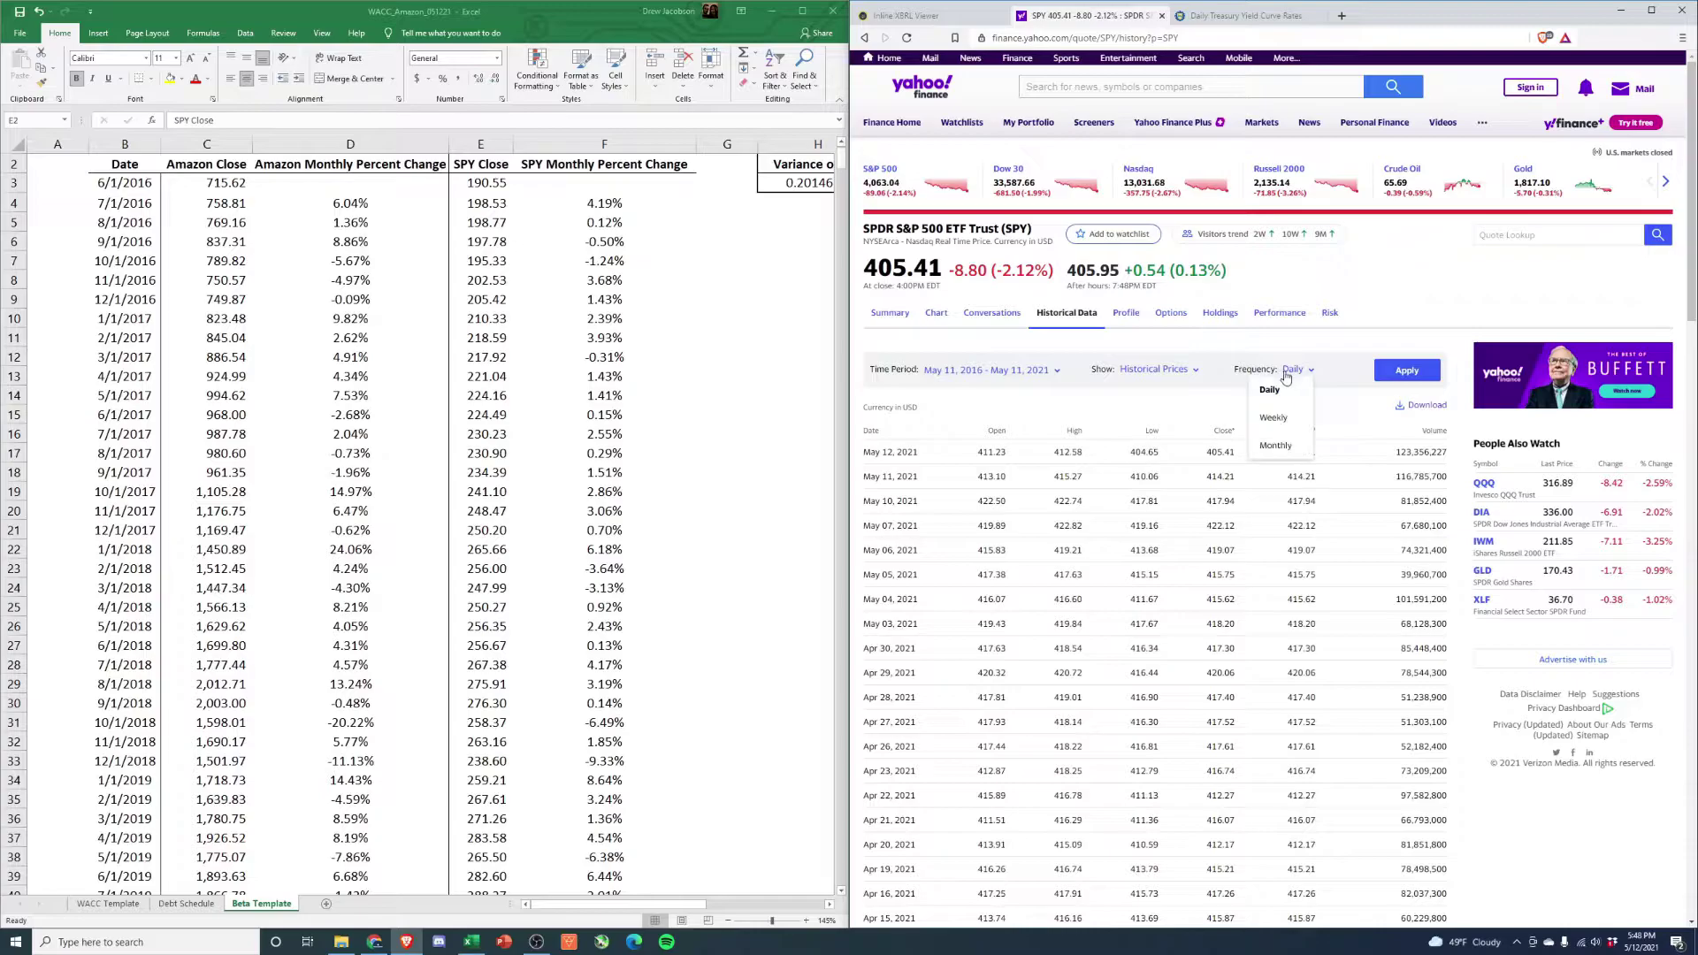
click(1275, 446)
click(1407, 370)
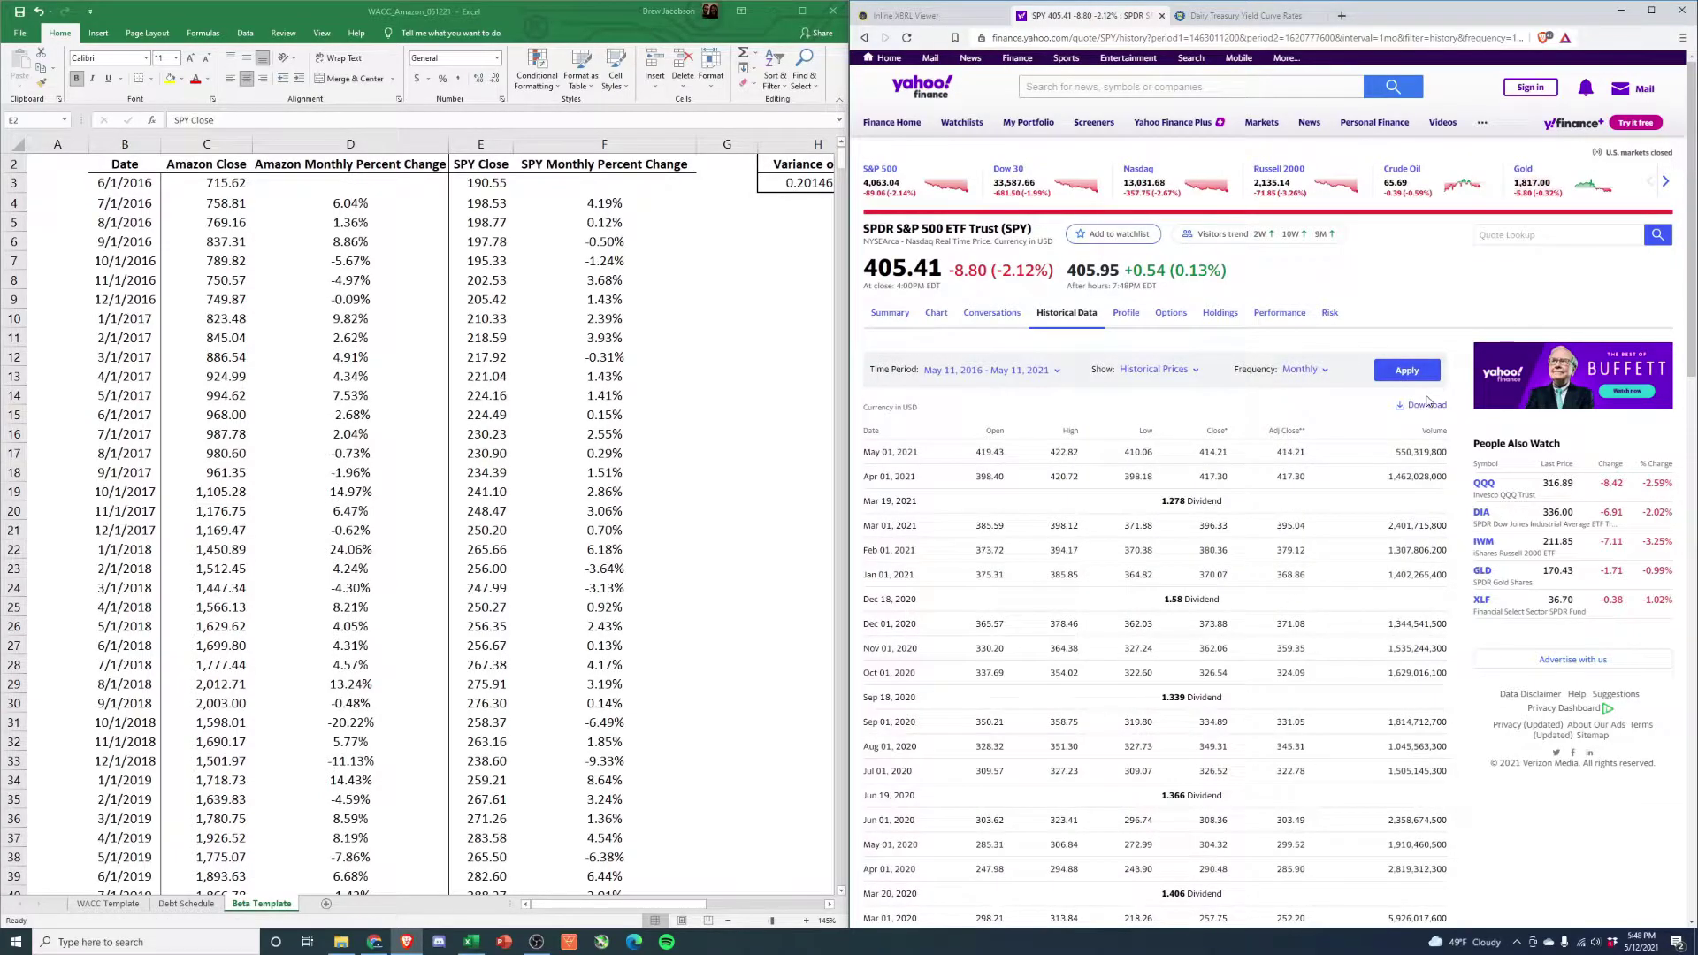
- Check a SPY closing price and the Amazon monthly change formula in D4
click(496, 188)
click(484, 280)
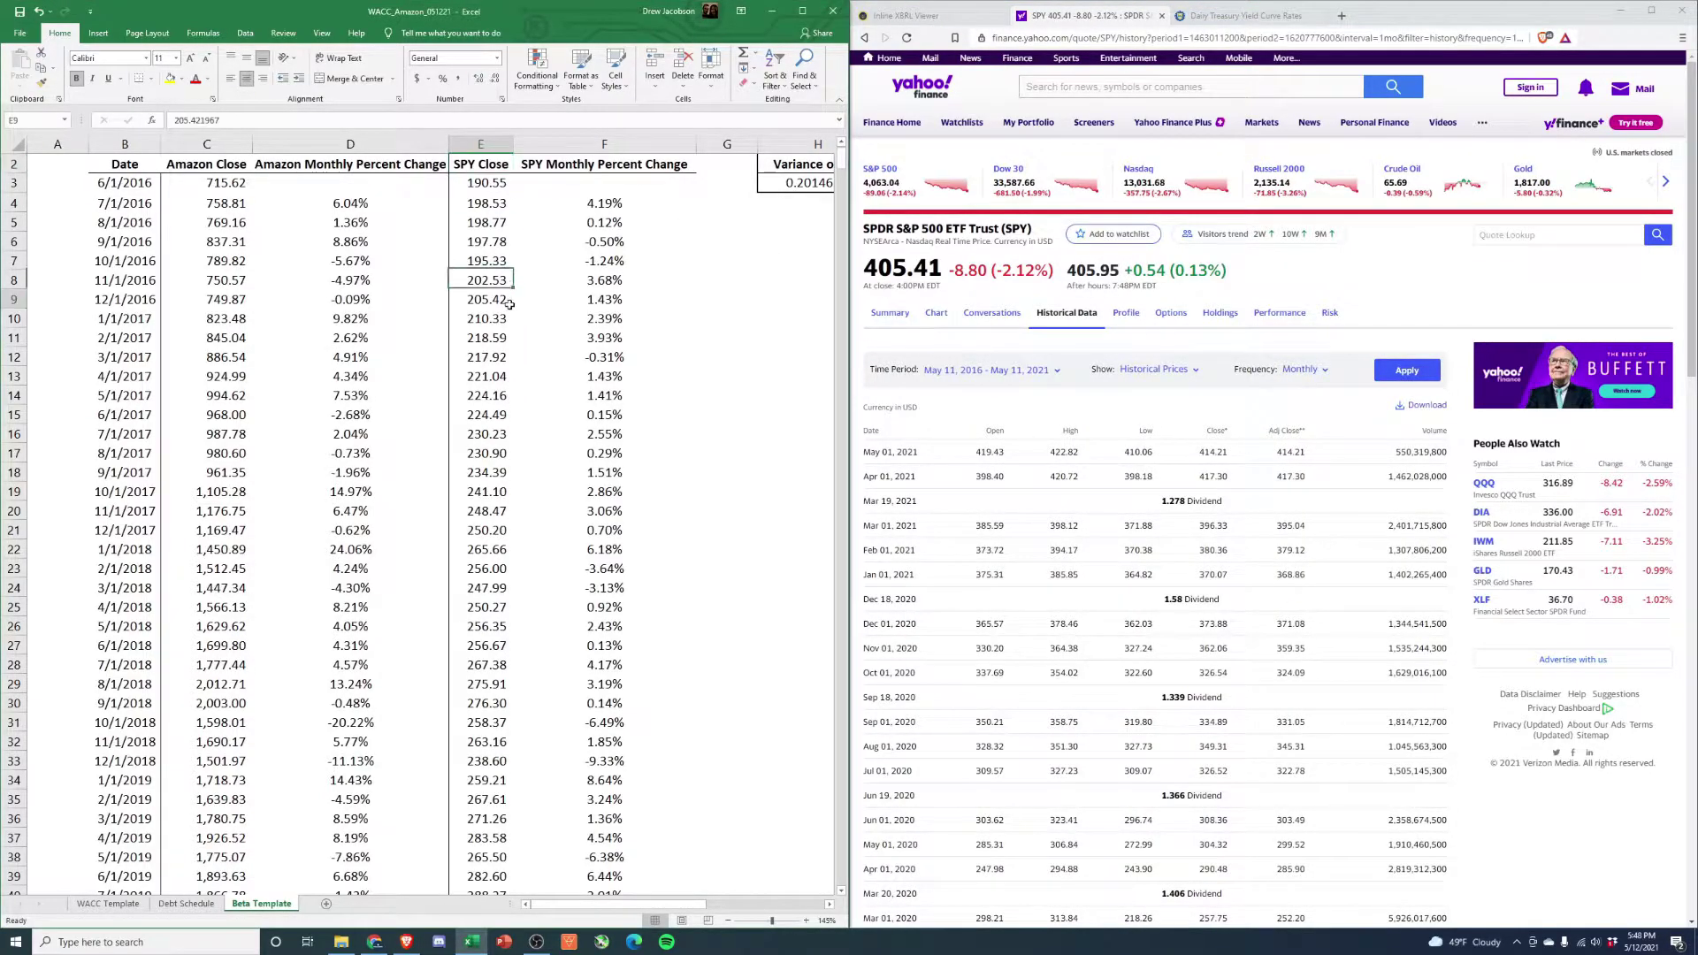
click(367, 203)
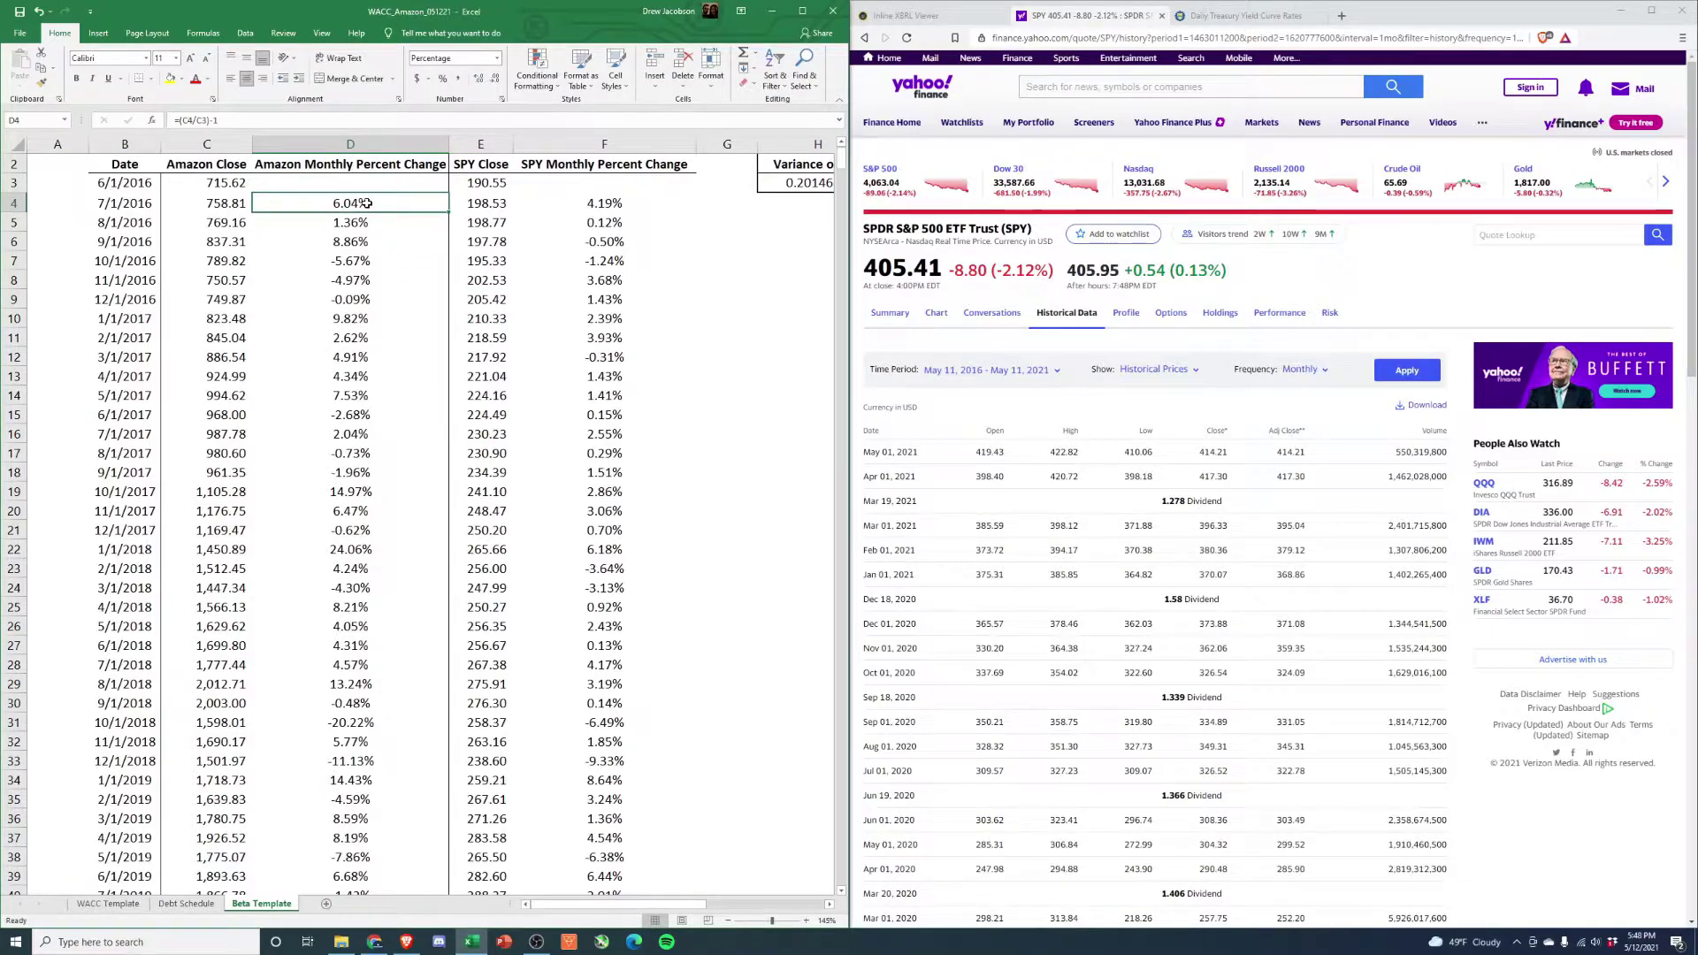
- Review the Amazon monthly change inputs and select the SPY variance result
key(Left)
key(Up)
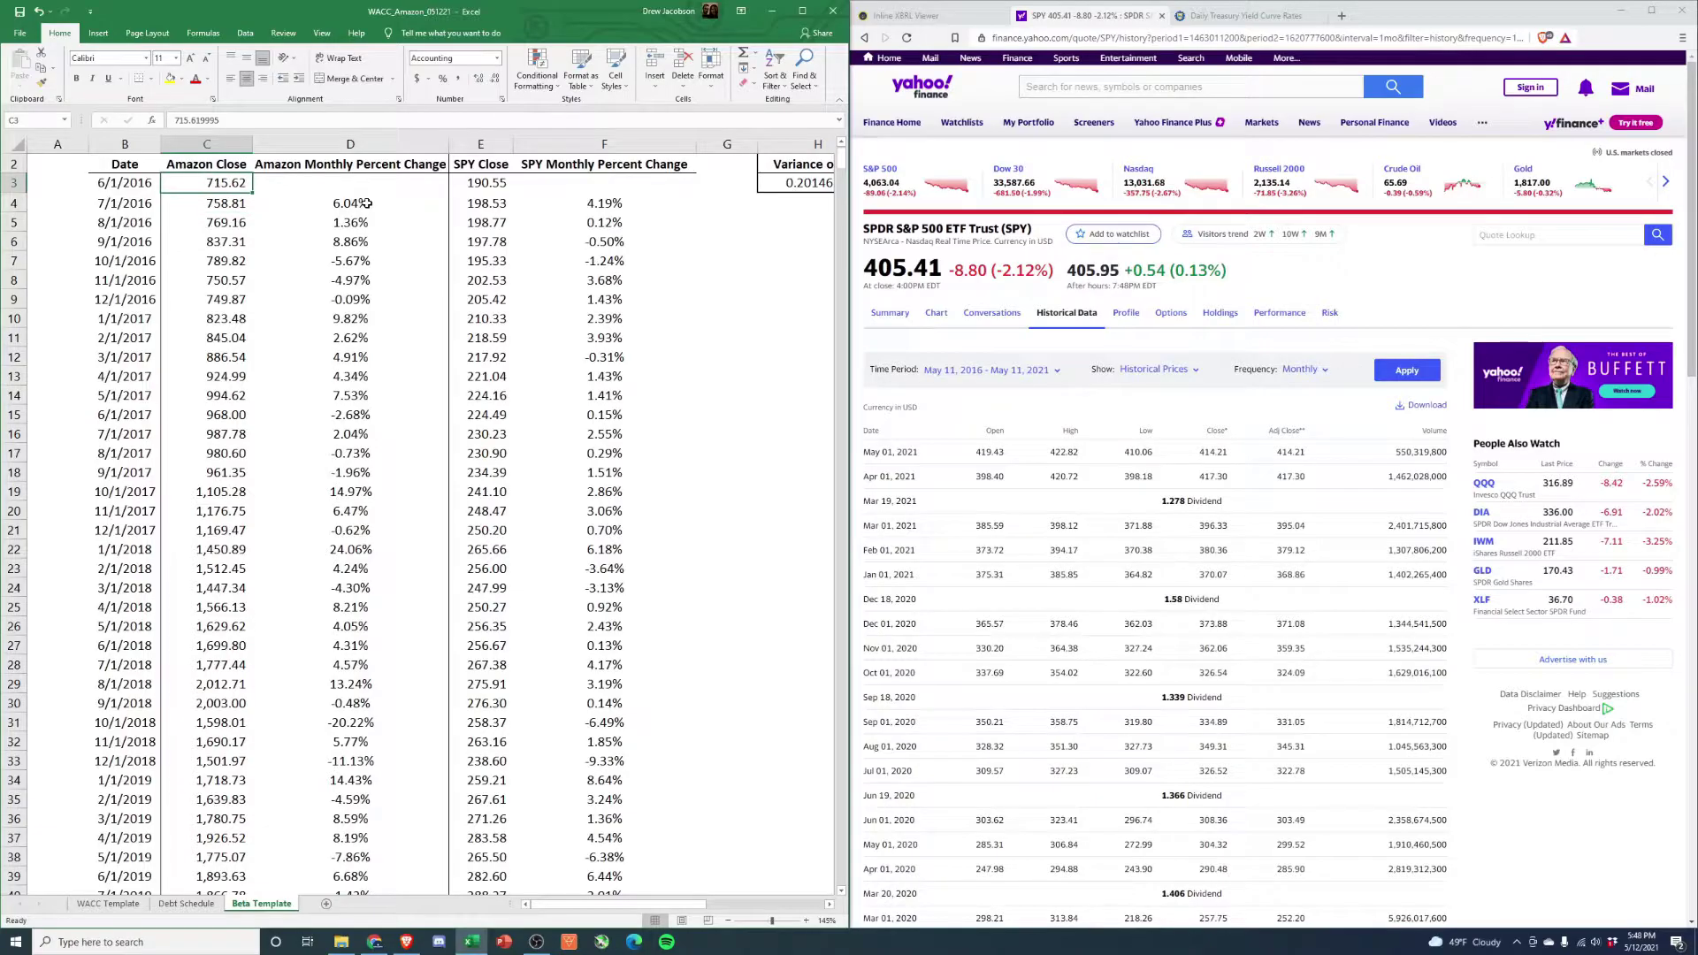
click(366, 204)
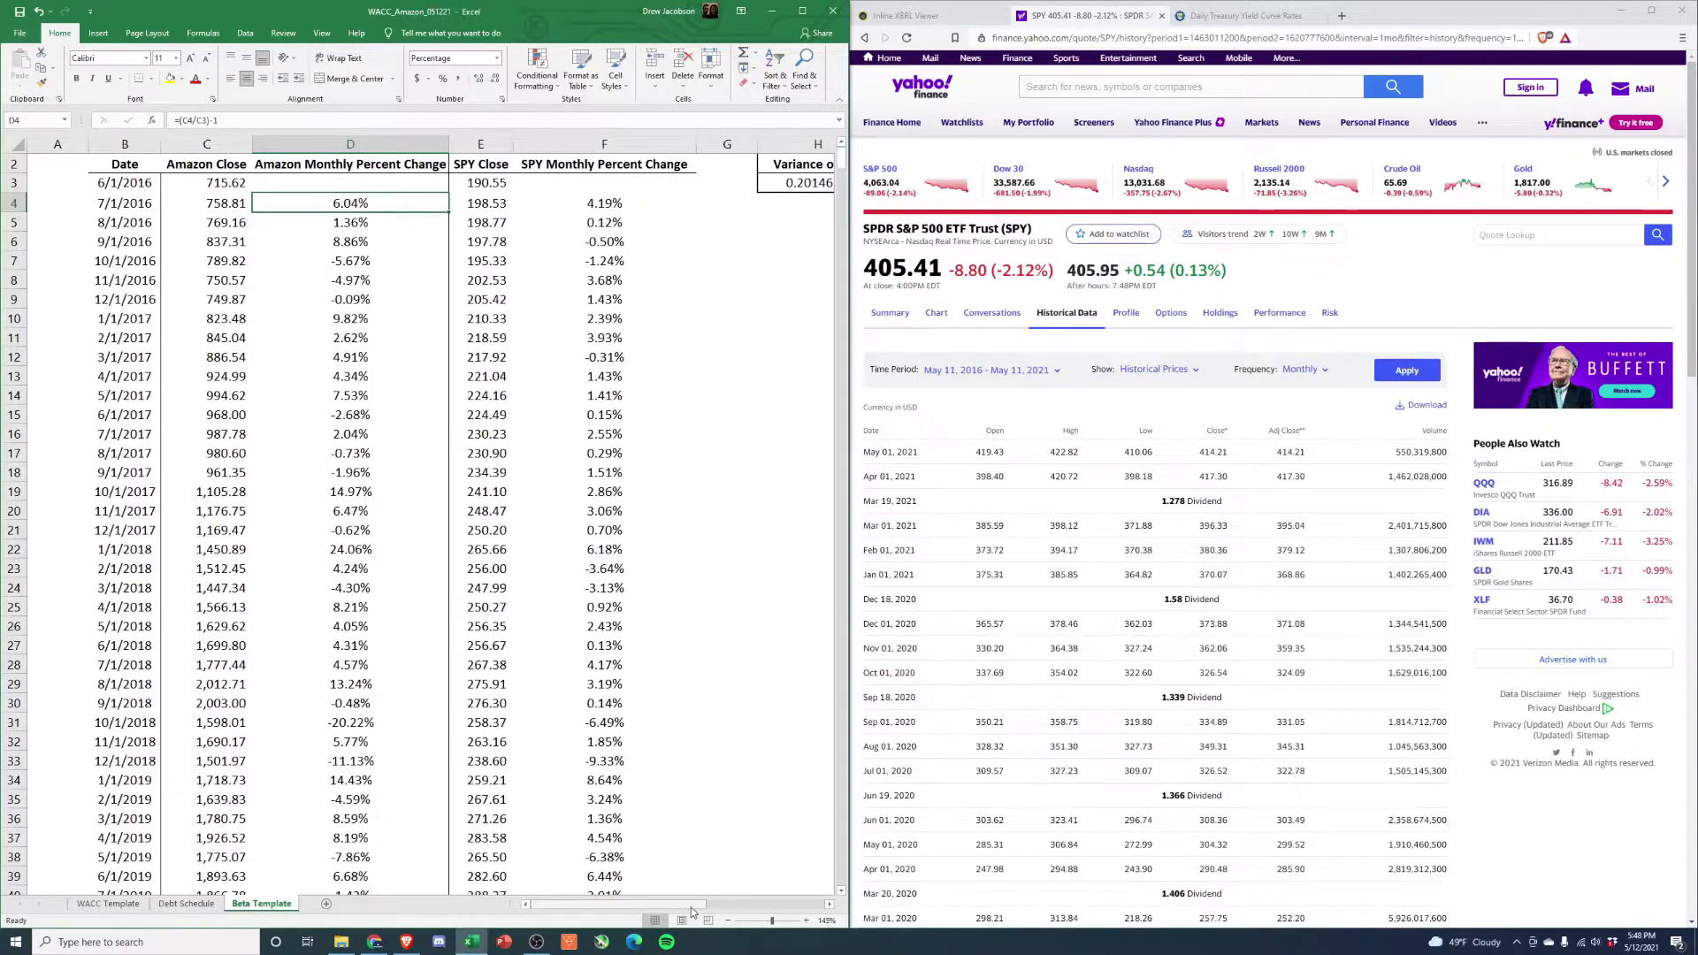
drag(699, 904, 810, 904)
scroll(708, 796, up, 1)
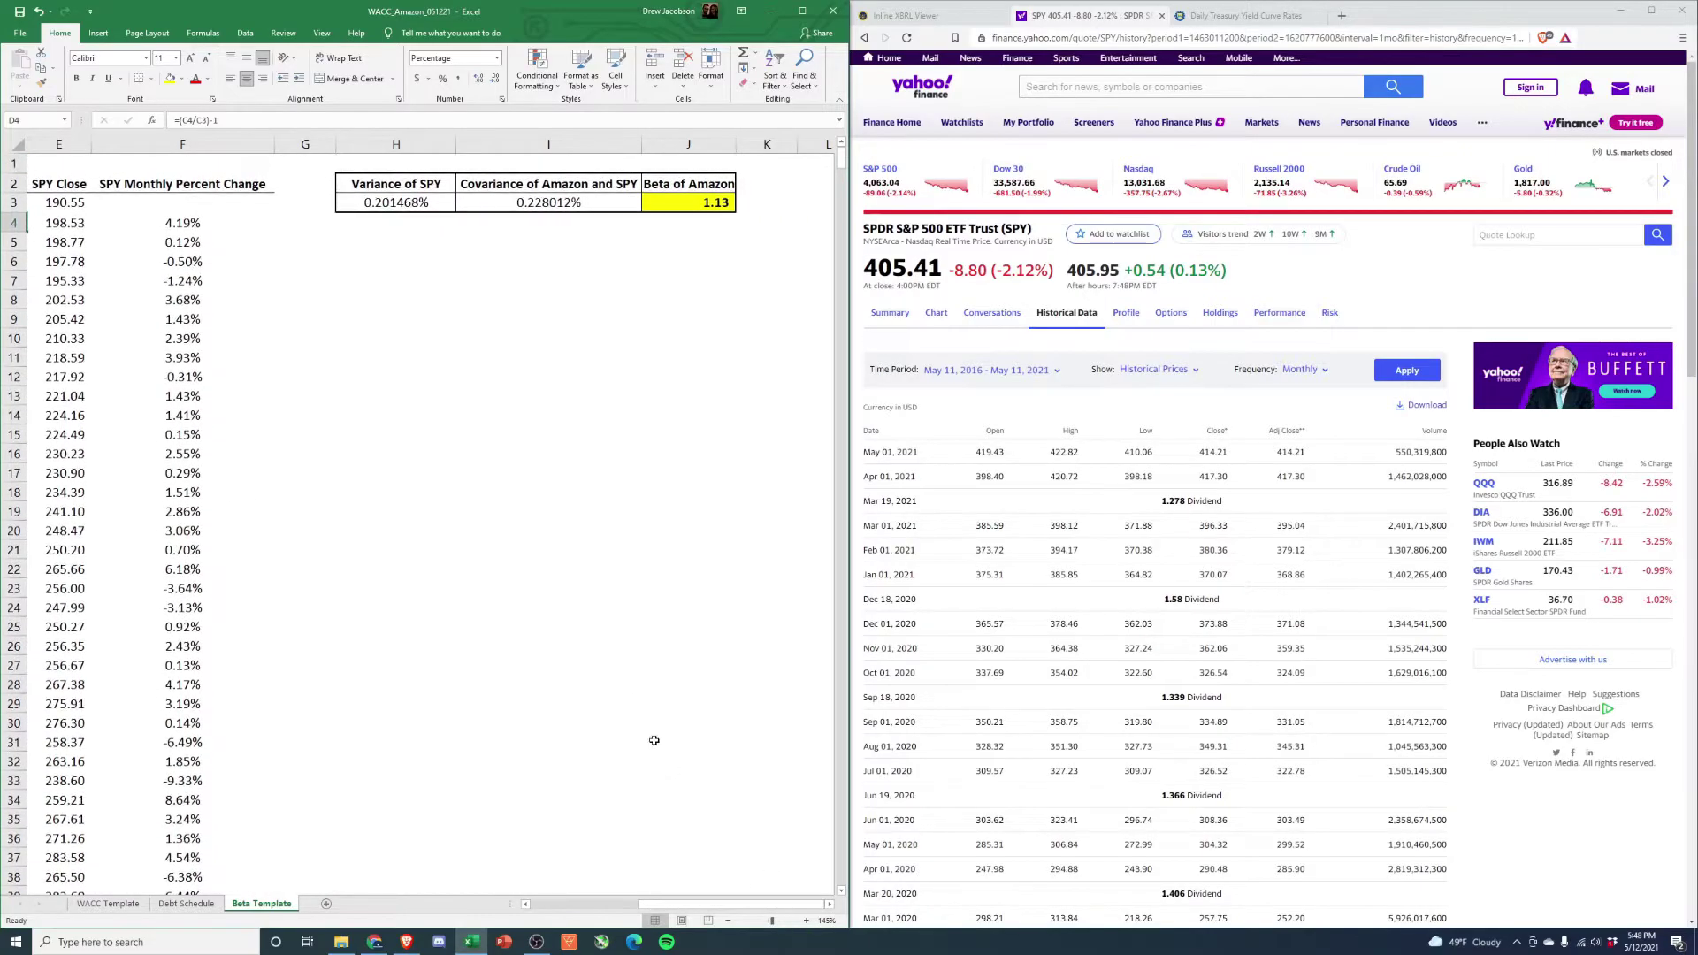
click(401, 206)
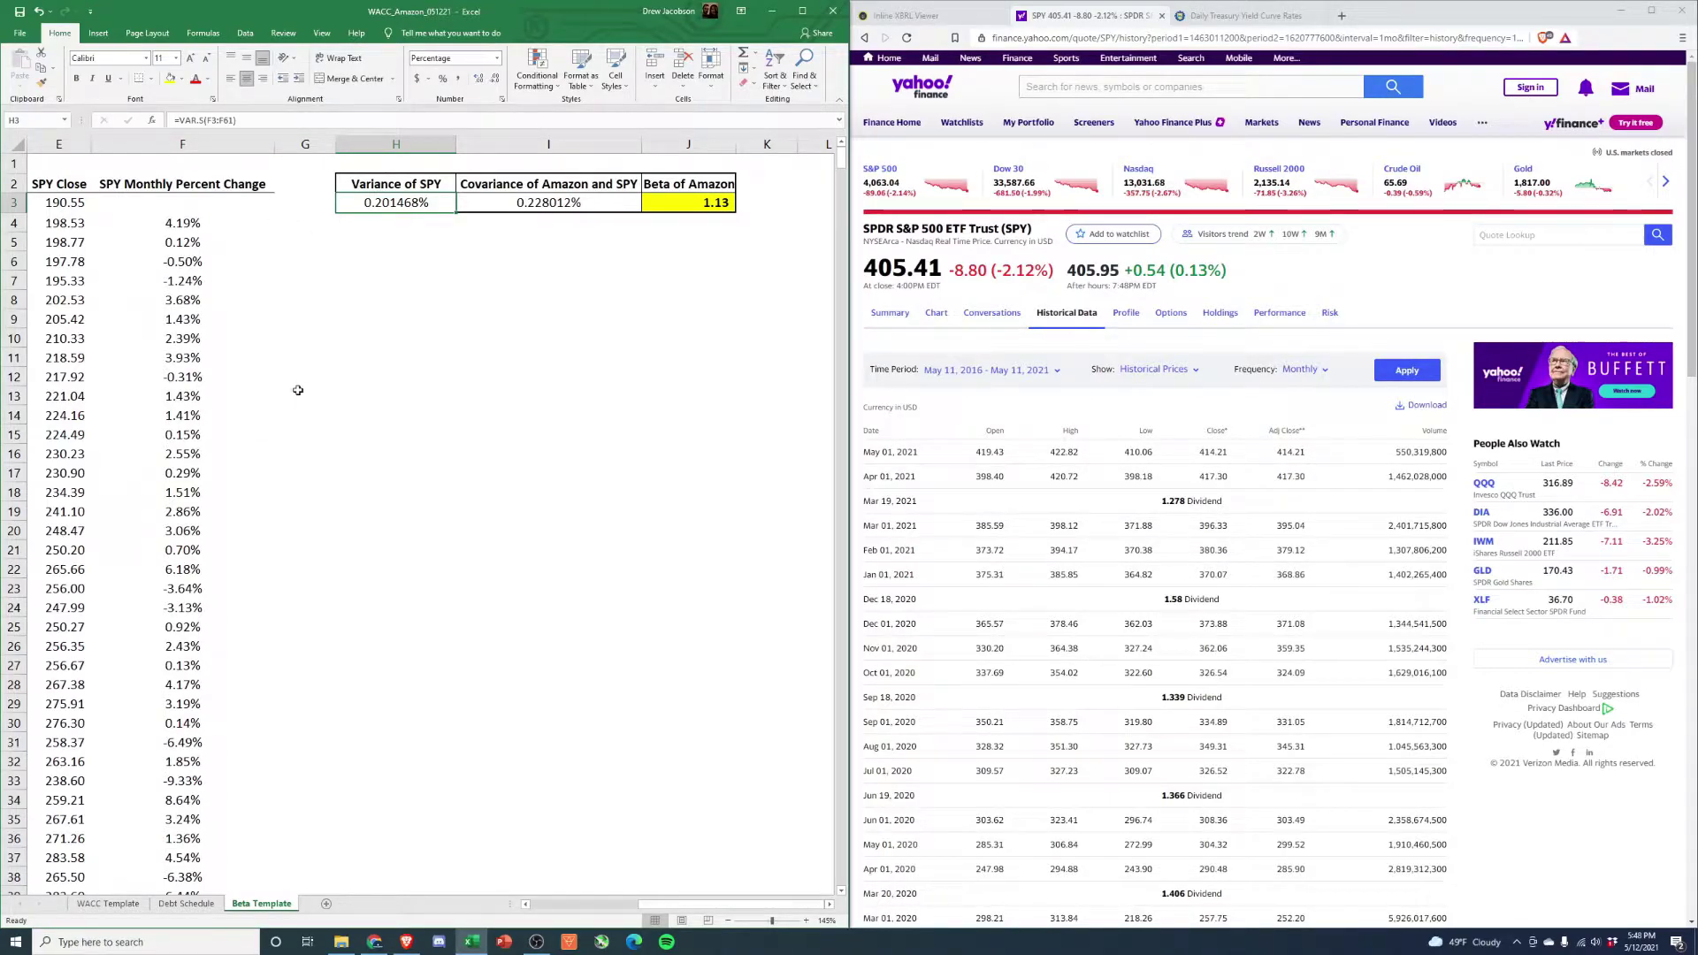
- Change H3 to =VAR(F3:F61) and I3 to =COVAR(D3:D61,F3:F61)
click(202, 121)
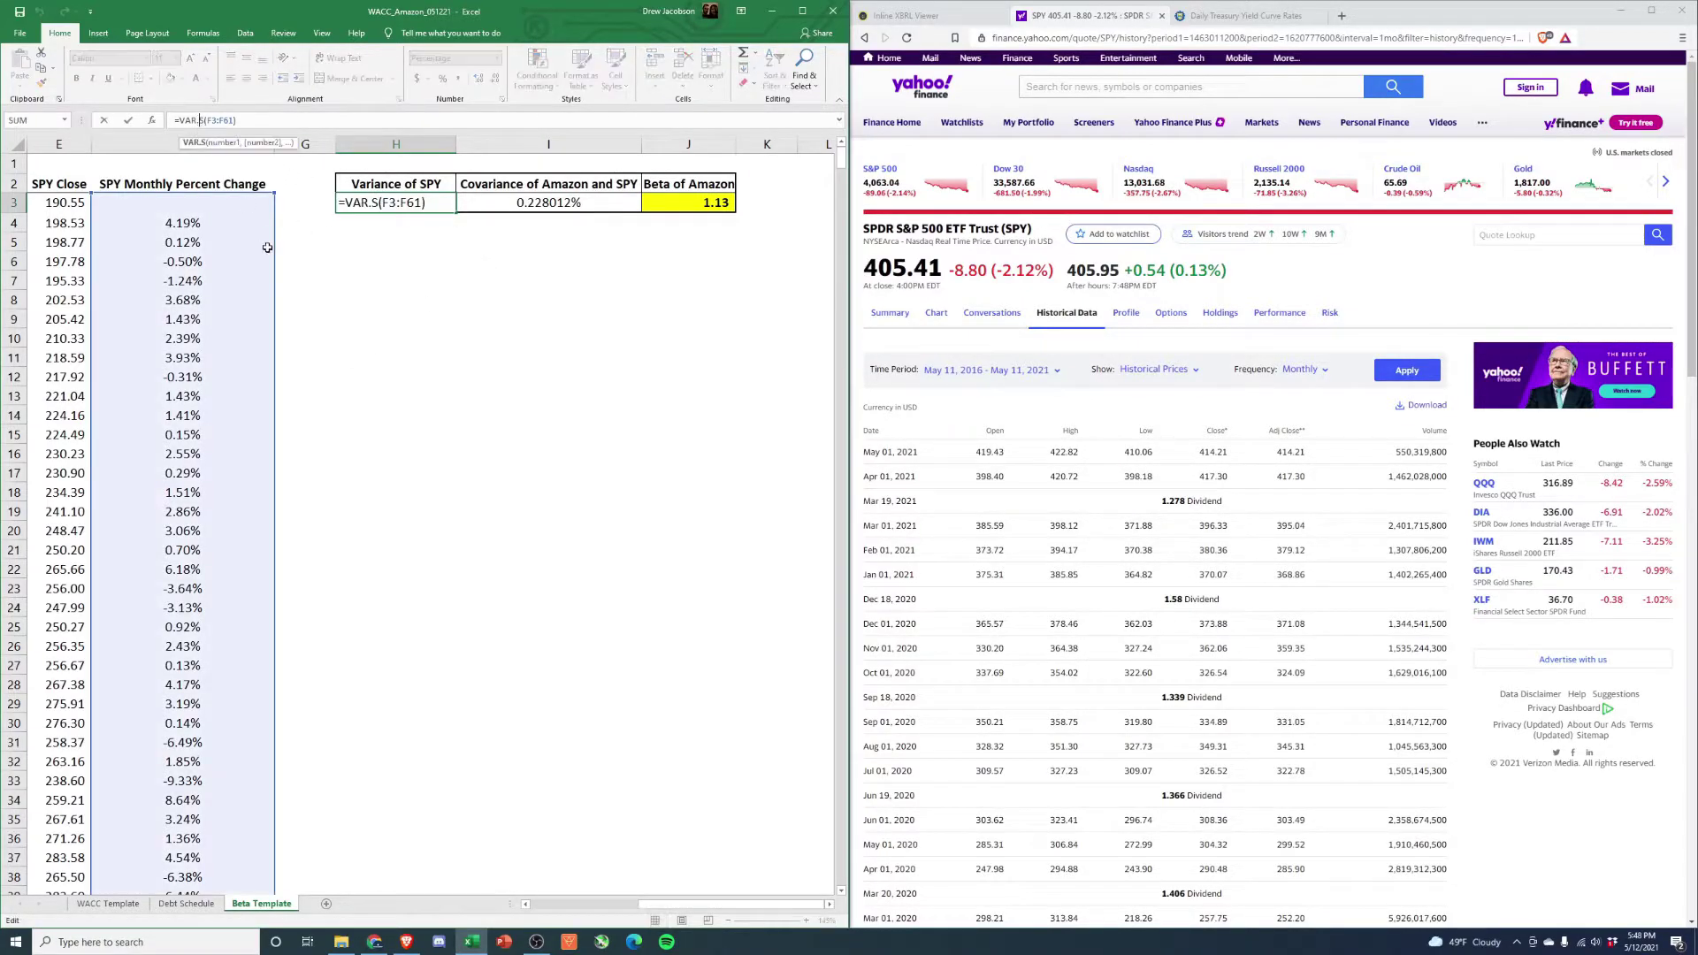
key(BackSpace)
key(BackSpace)
key(Tab)
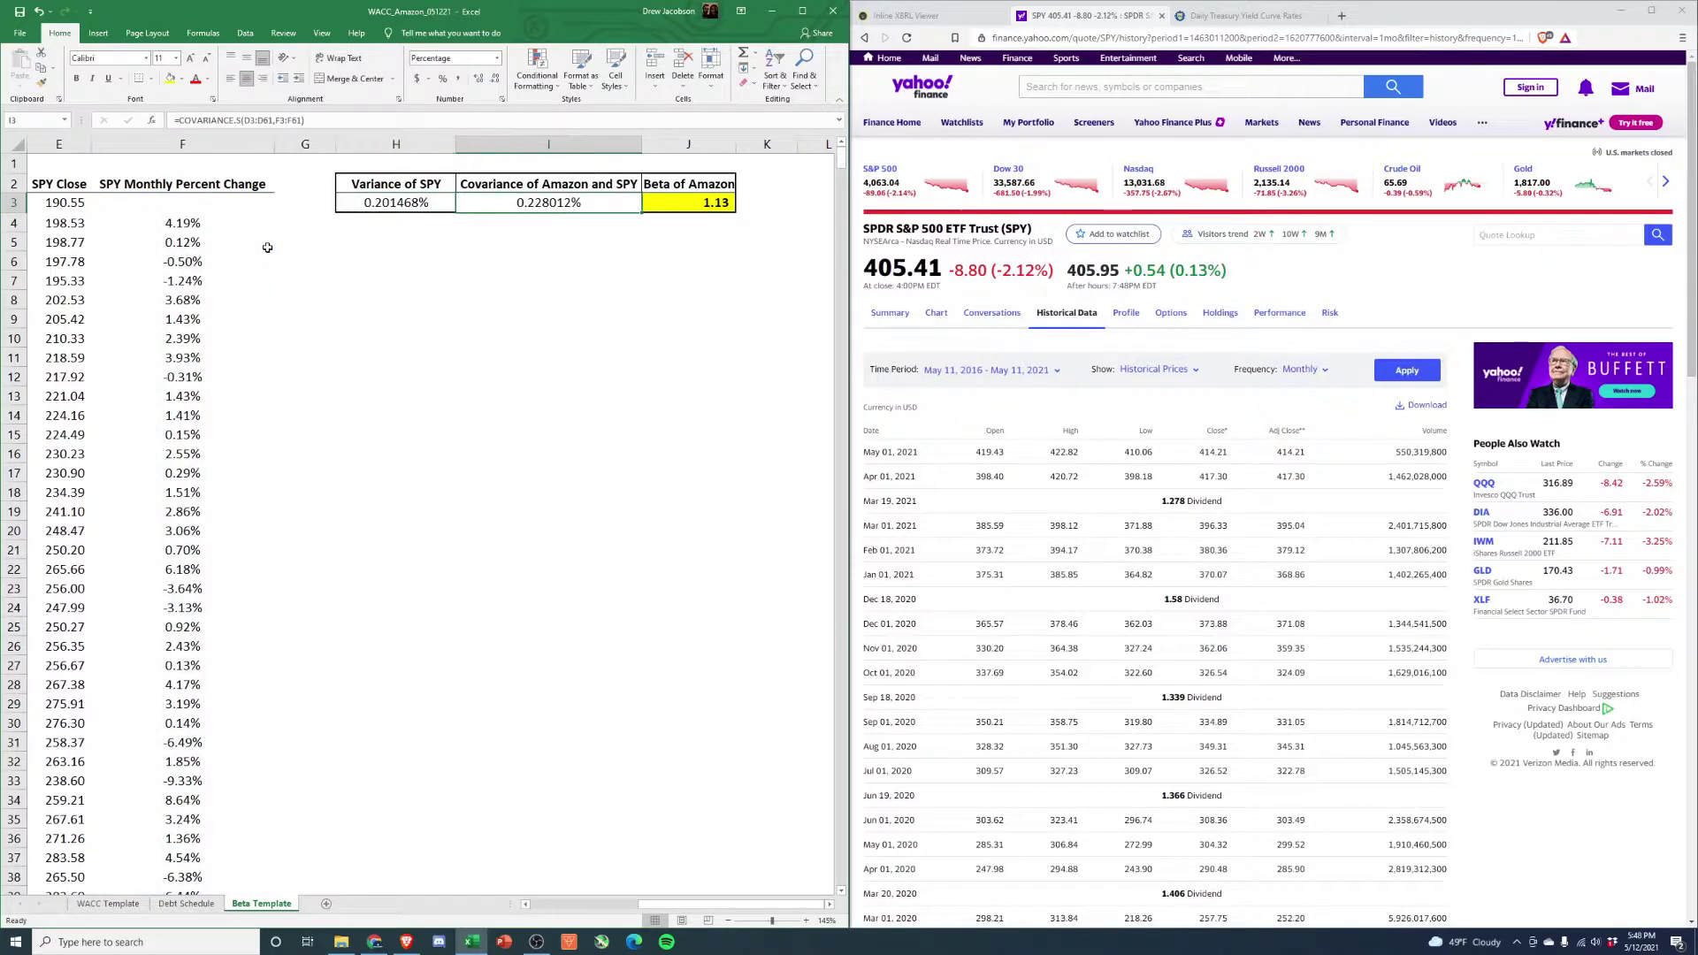
click(232, 118)
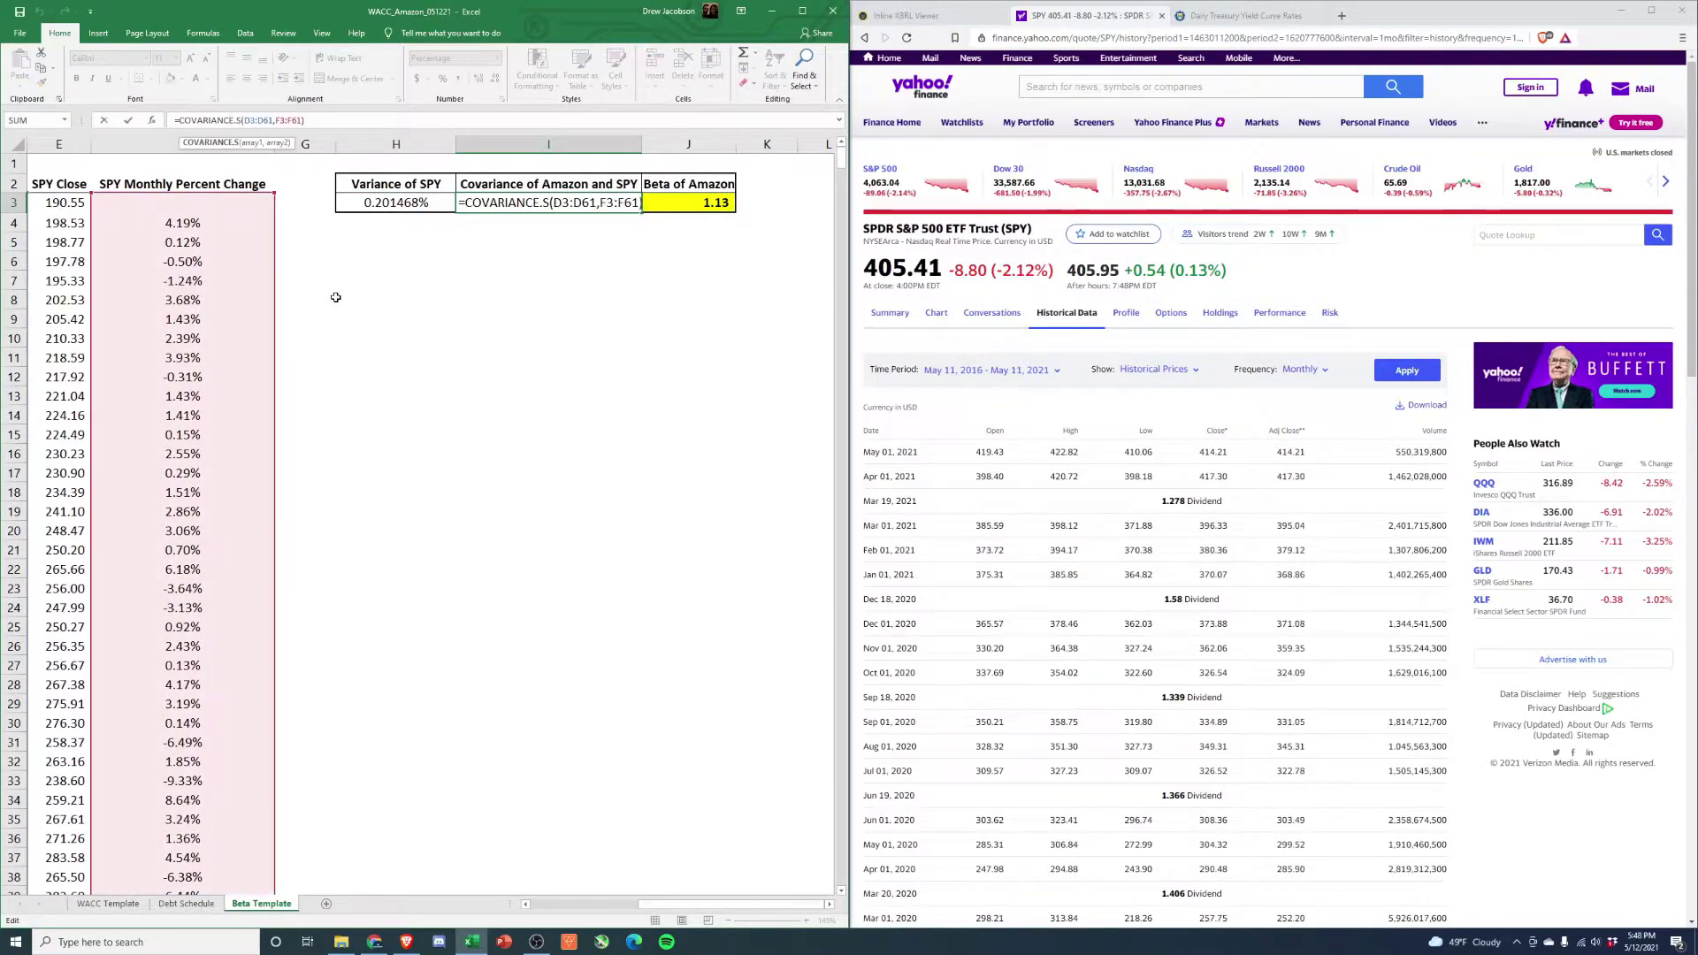
key(Right)
key(Right)
key(Right)
key(Right)
key(Right)
key(Right)
key(Right)
key(Right)
key(Right)
key(Right)
key(Right)
key(Right)
key(Right)
key(Right)
key(Right)
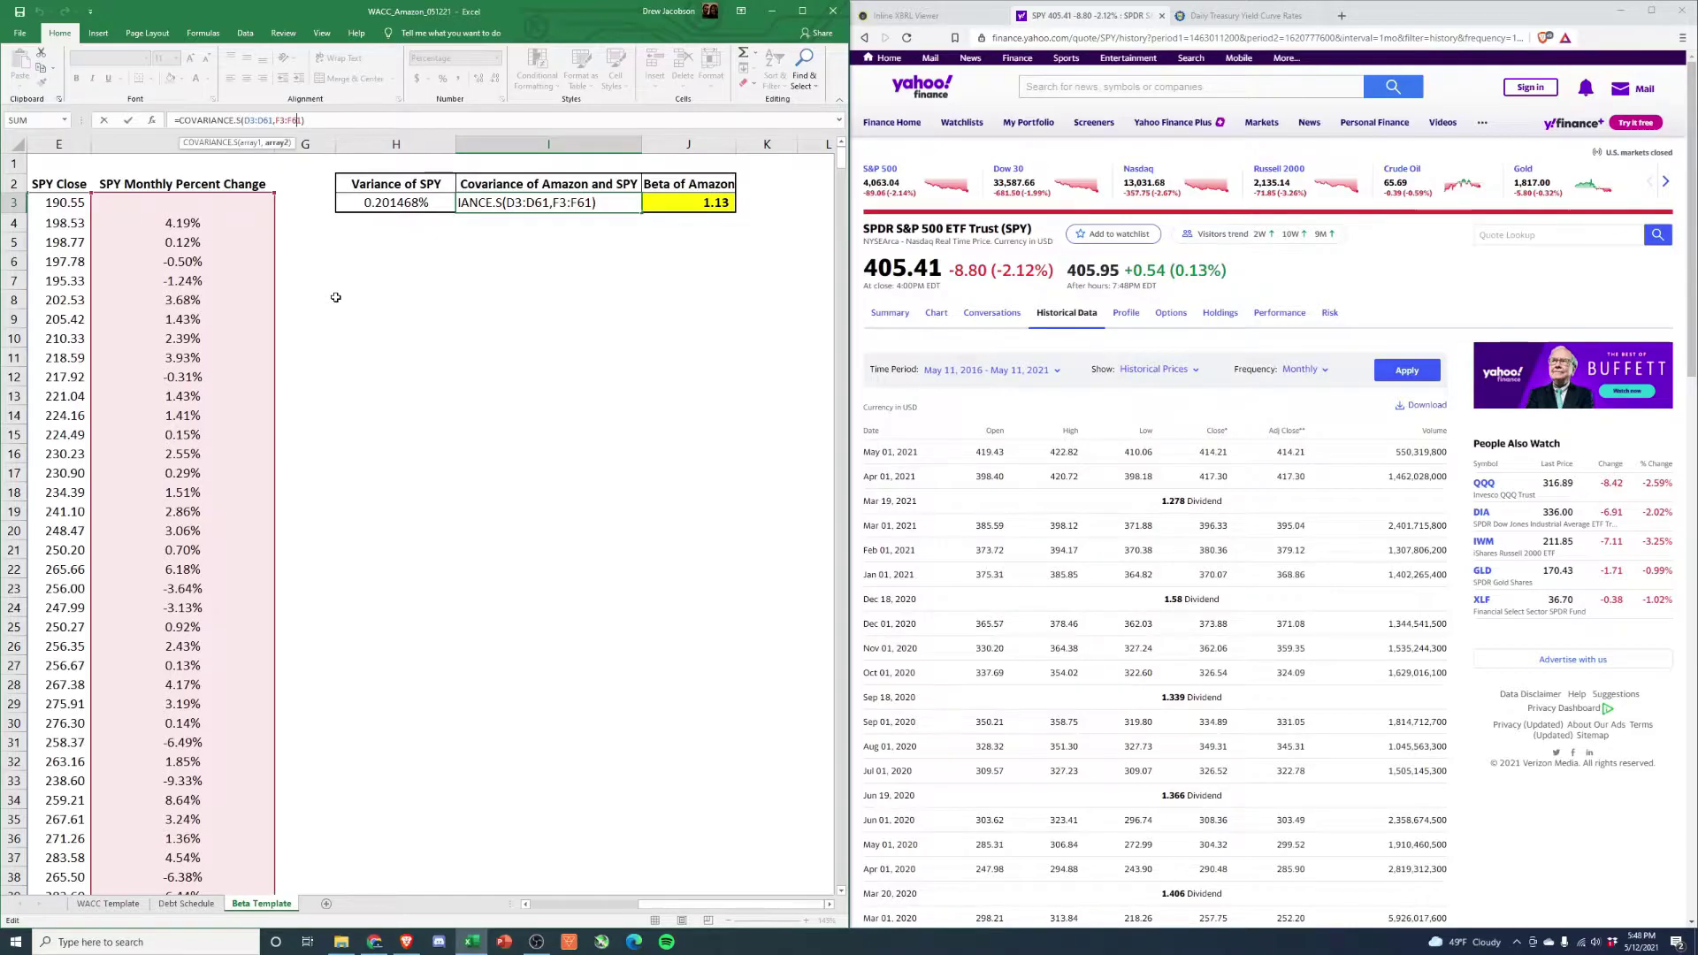
key(Left)
key(Left)
key(BackSpace)
key(BackSpace)
key(BackSpace)
key(BackSpace)
key(BackSpace)
key(BackSpace)
key(BackSpace)
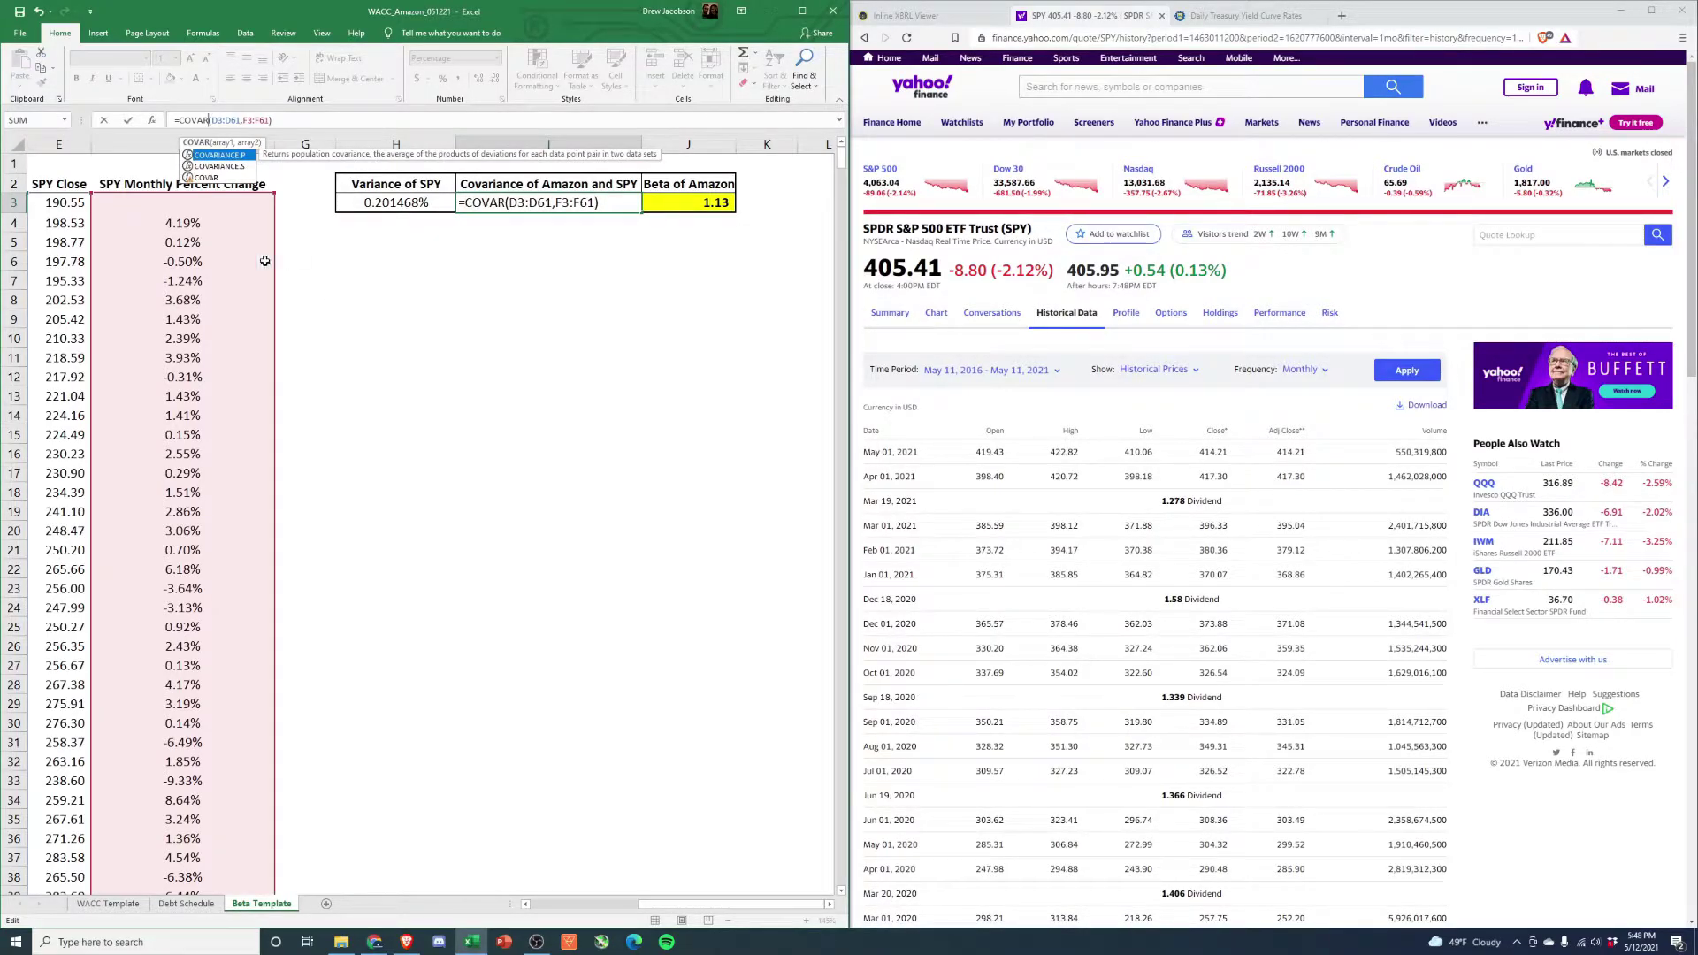
key(Return)
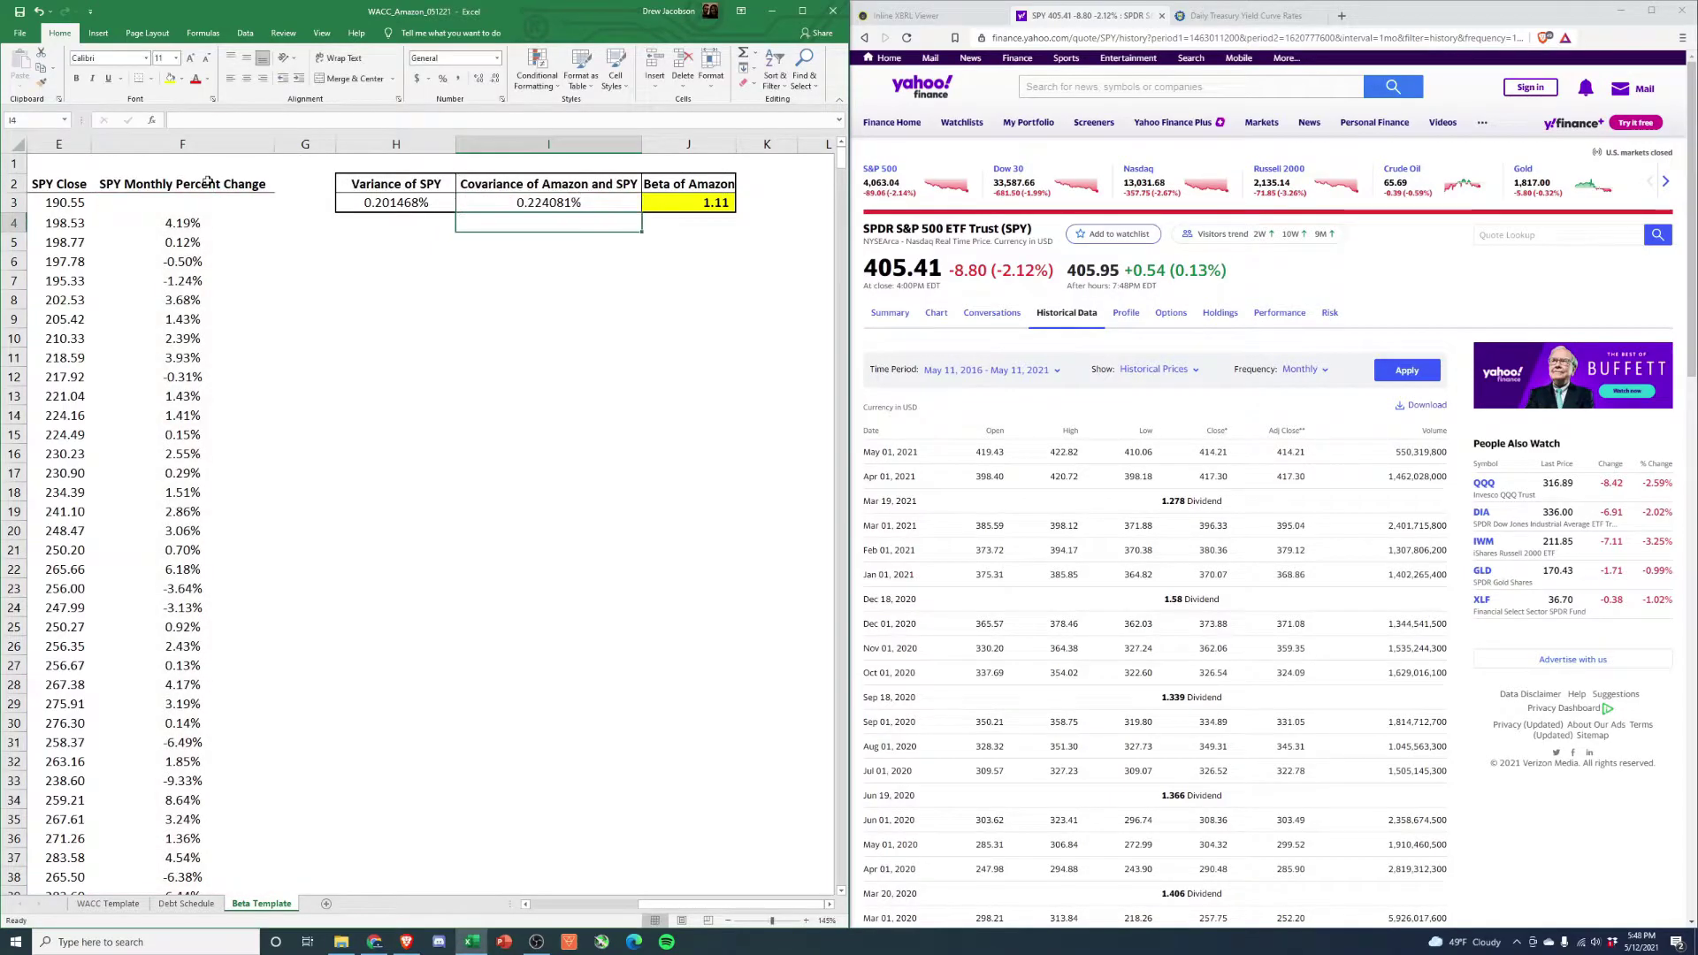
- Review the resulting covariance and Beta of Amazon formulas
click(726, 203)
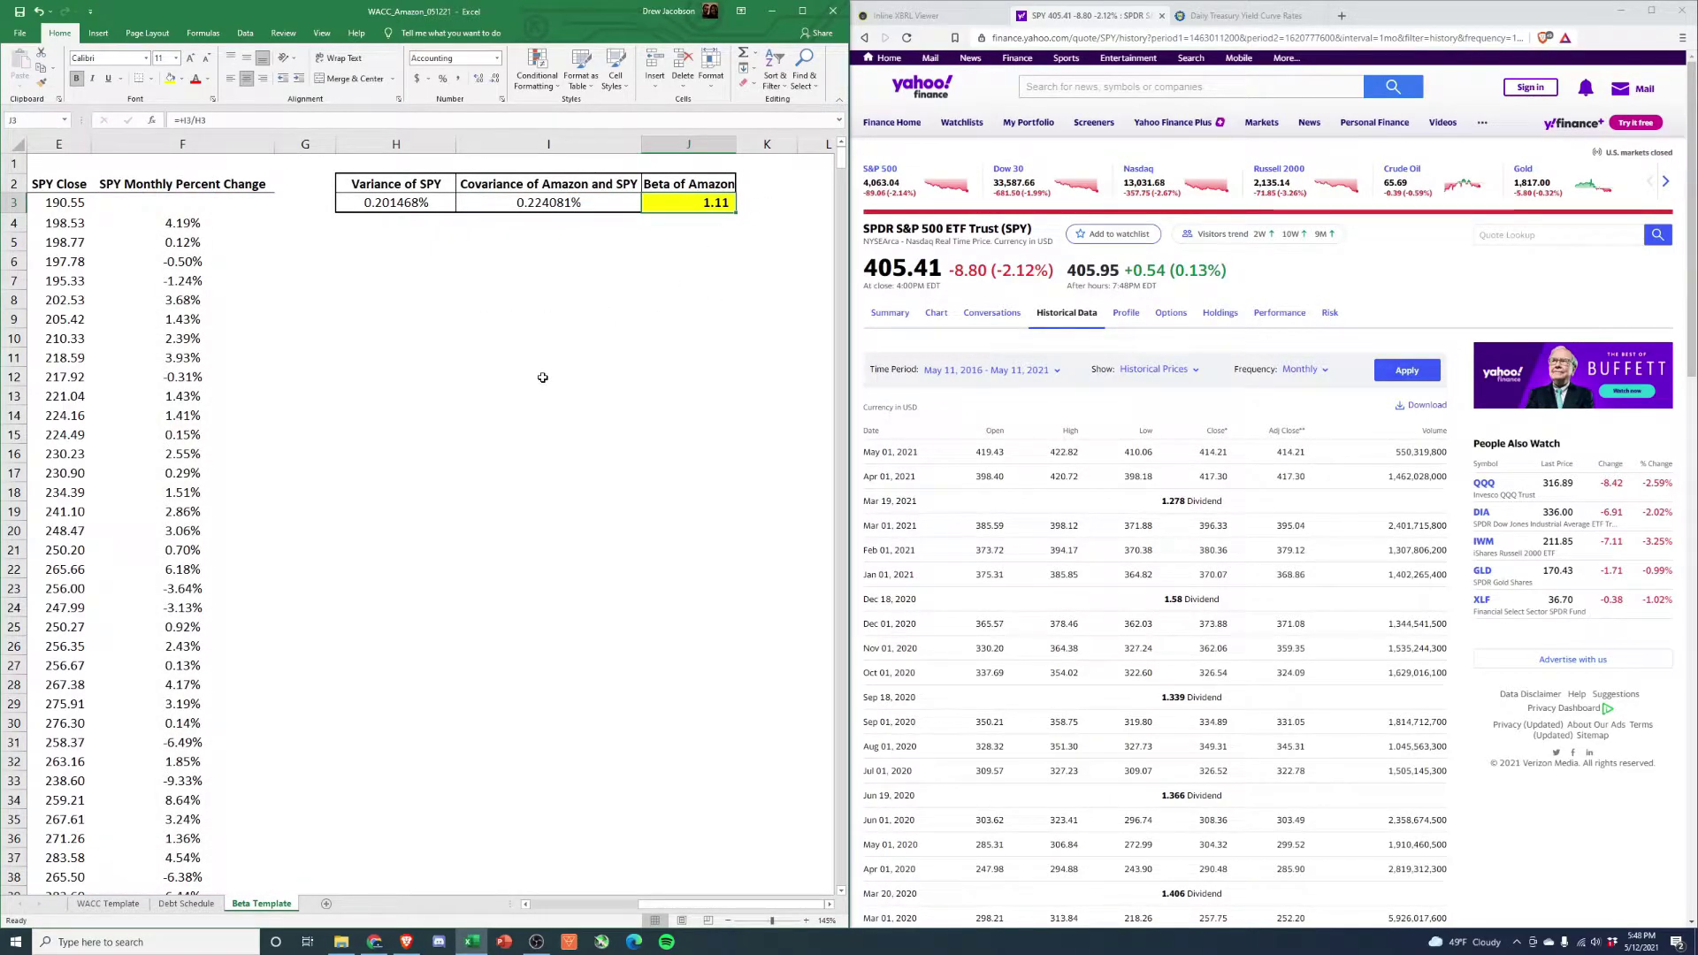
click(396, 356)
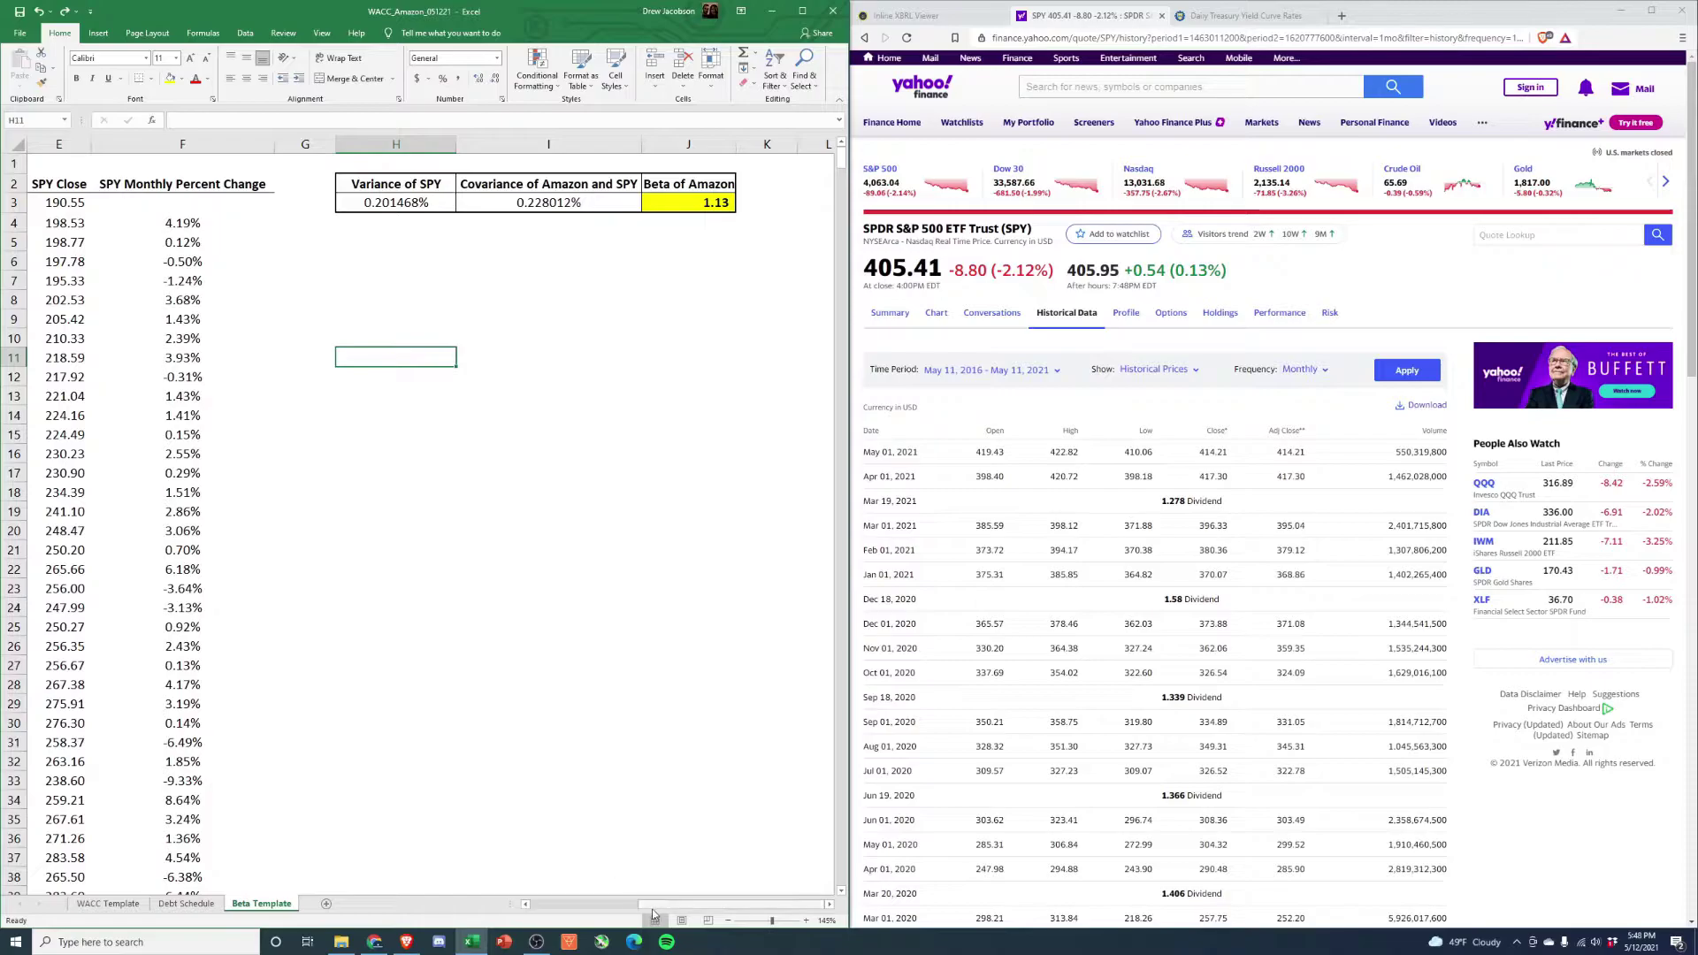
scroll(653, 914, left, 5)
scroll(554, 910, right, 4)
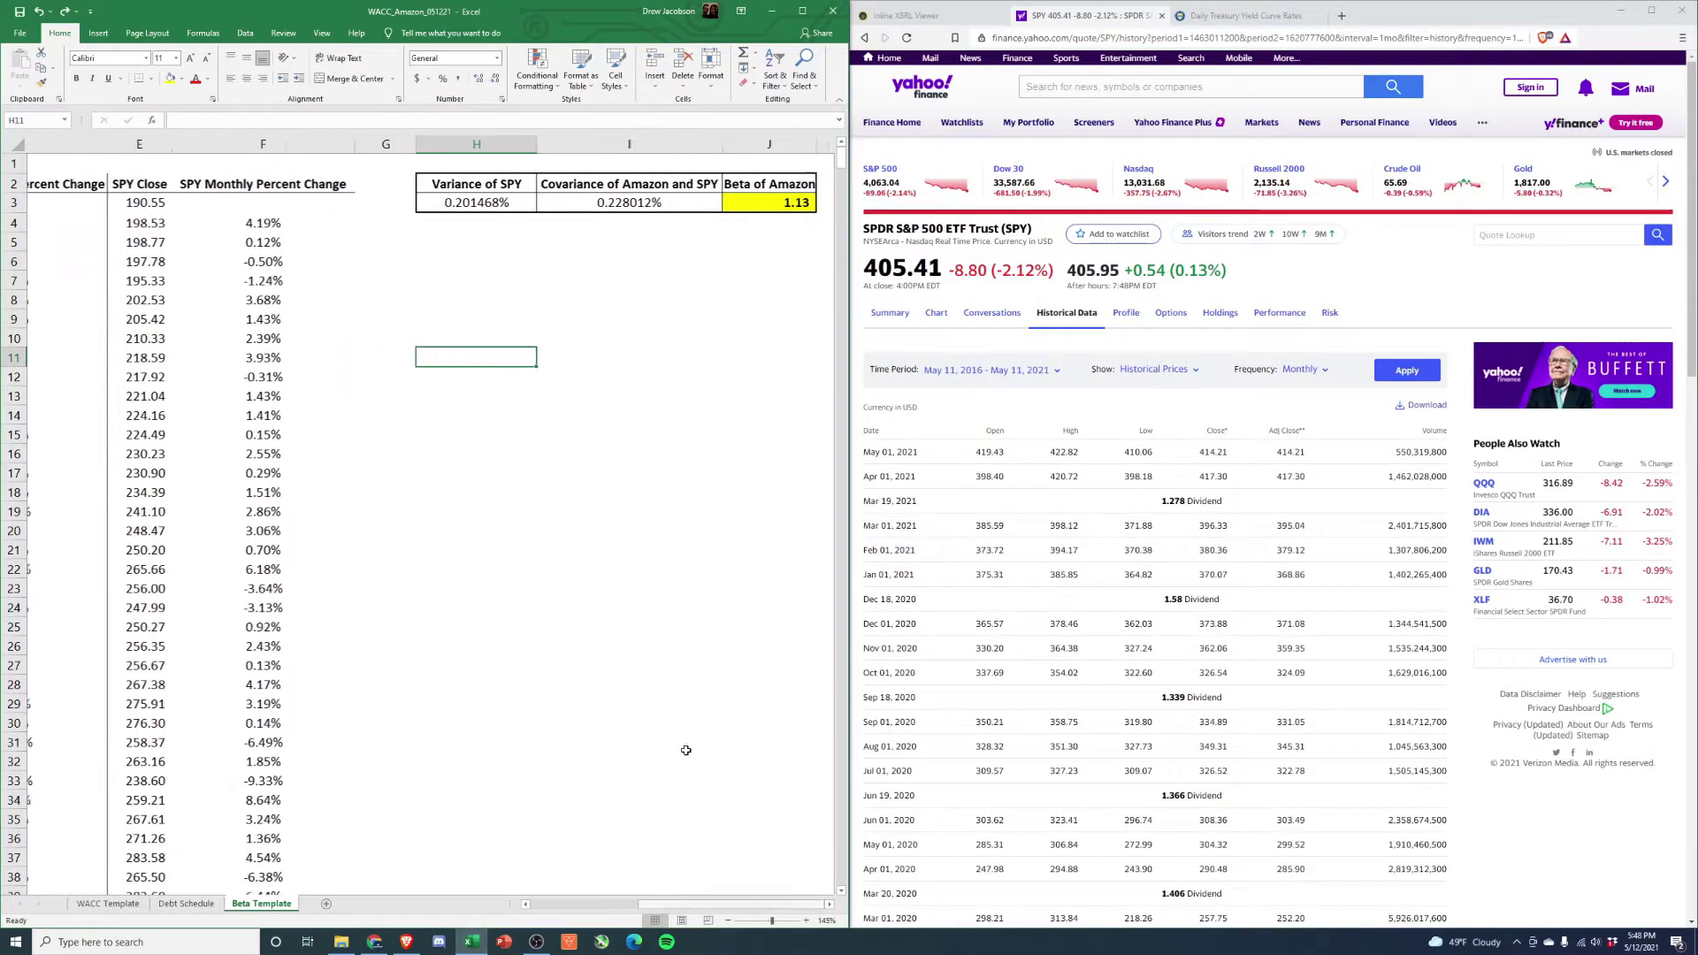
scroll(686, 751, right, 1)
click(564, 201)
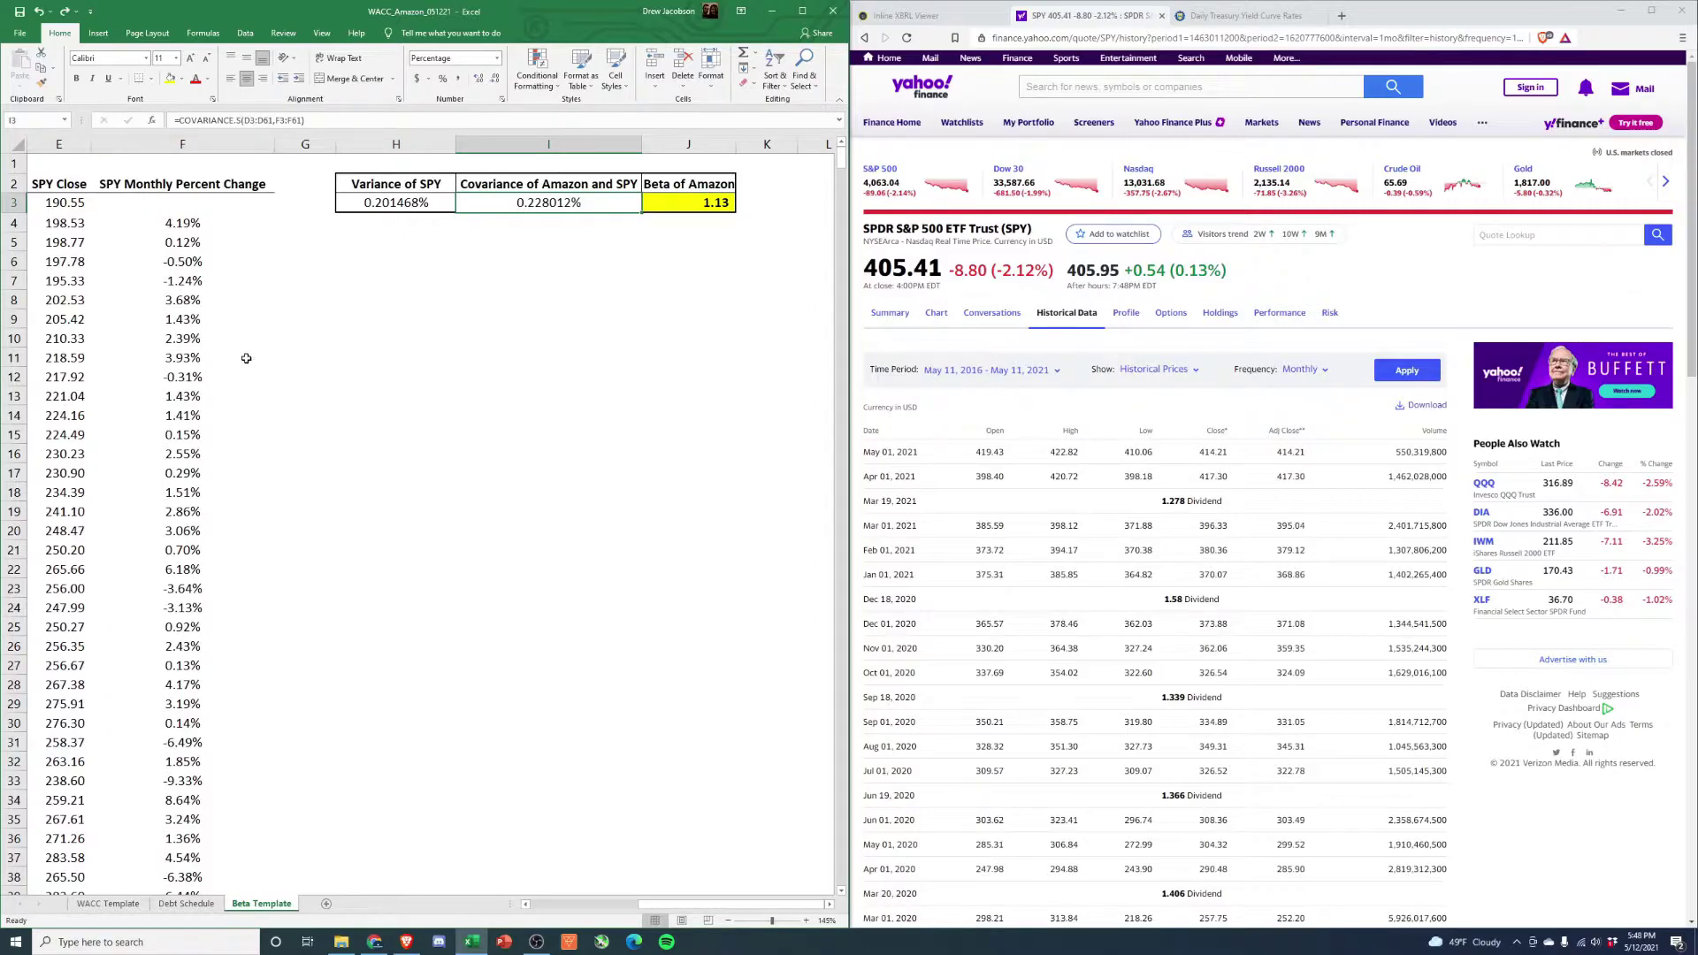
click(686, 206)
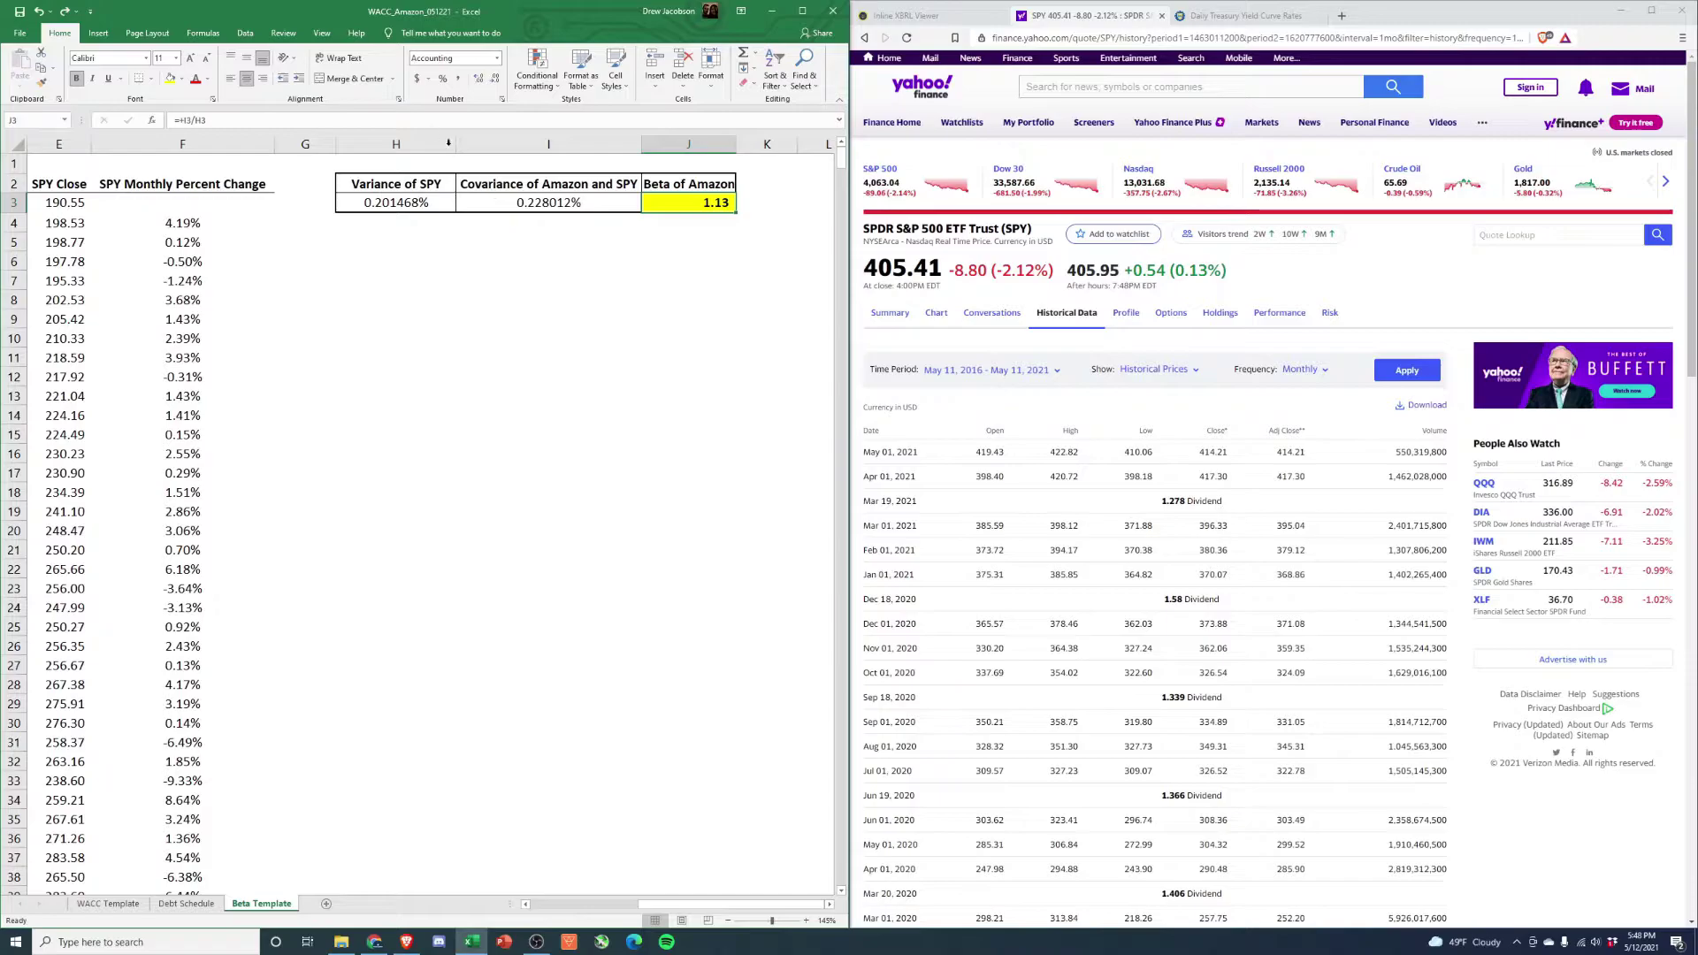
- Return to the WACC Template sheet, showing Beta 1.13 and WACC 8.6%
click(107, 903)
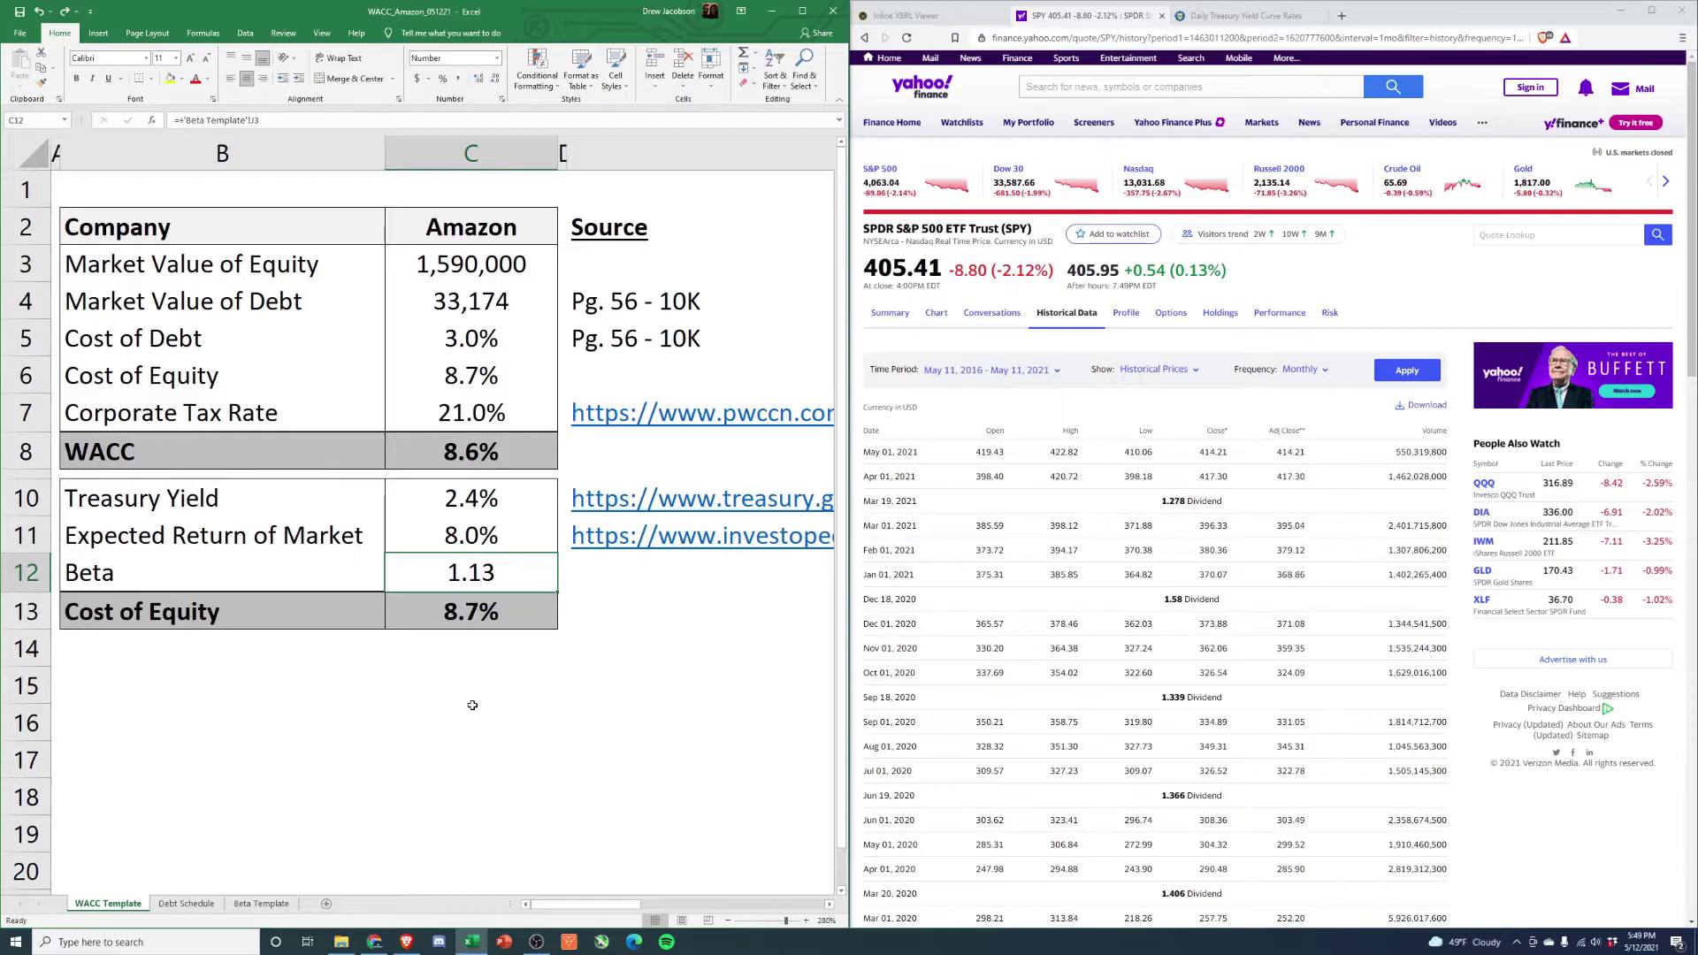
drag(265, 573, 478, 575)
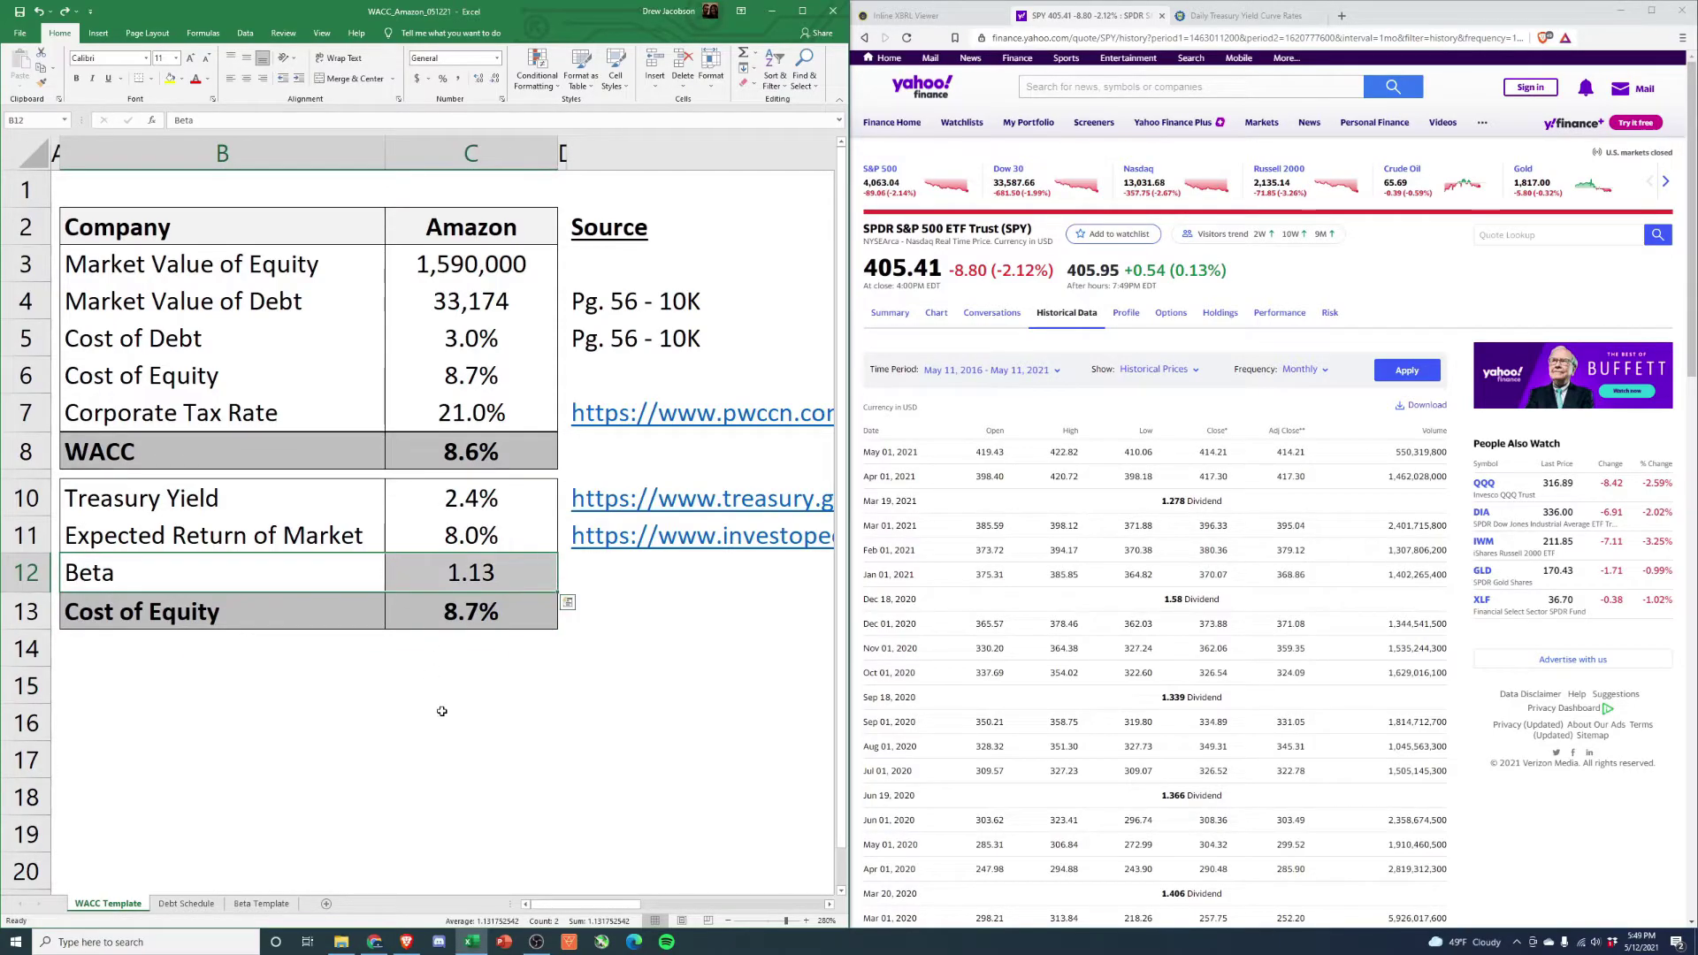
click(470, 707)
key(Up)
key(Up)
key(Up)
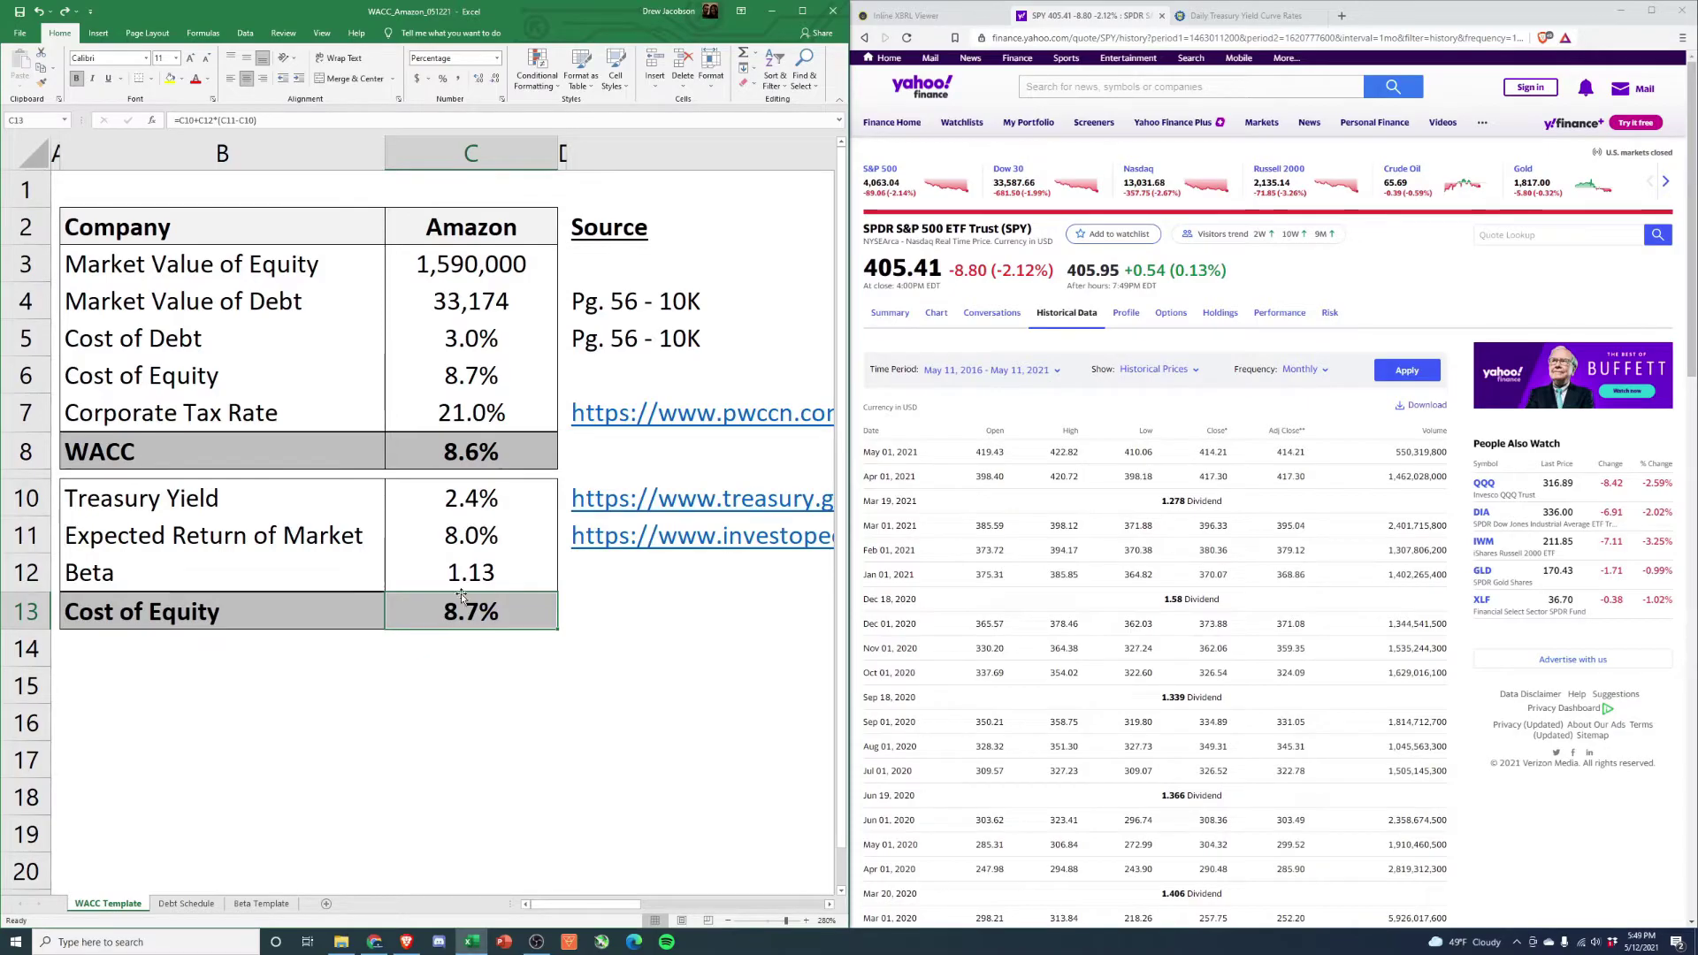
click(493, 451)
click(473, 359)
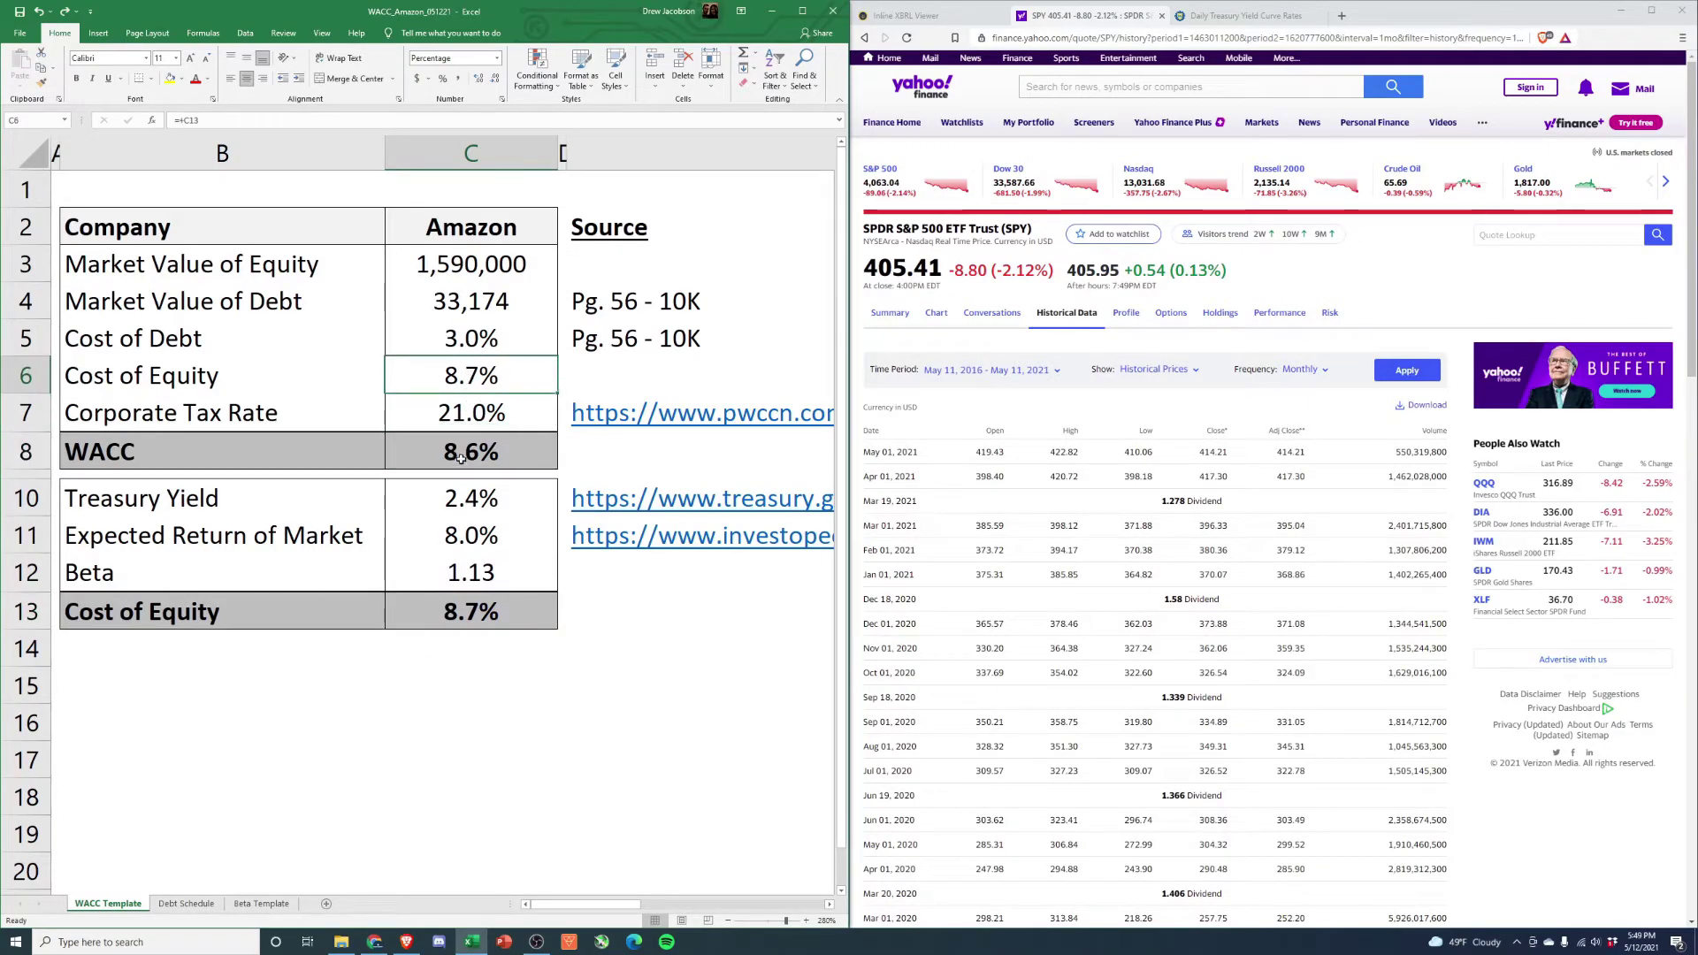
click(472, 414)
click(471, 450)
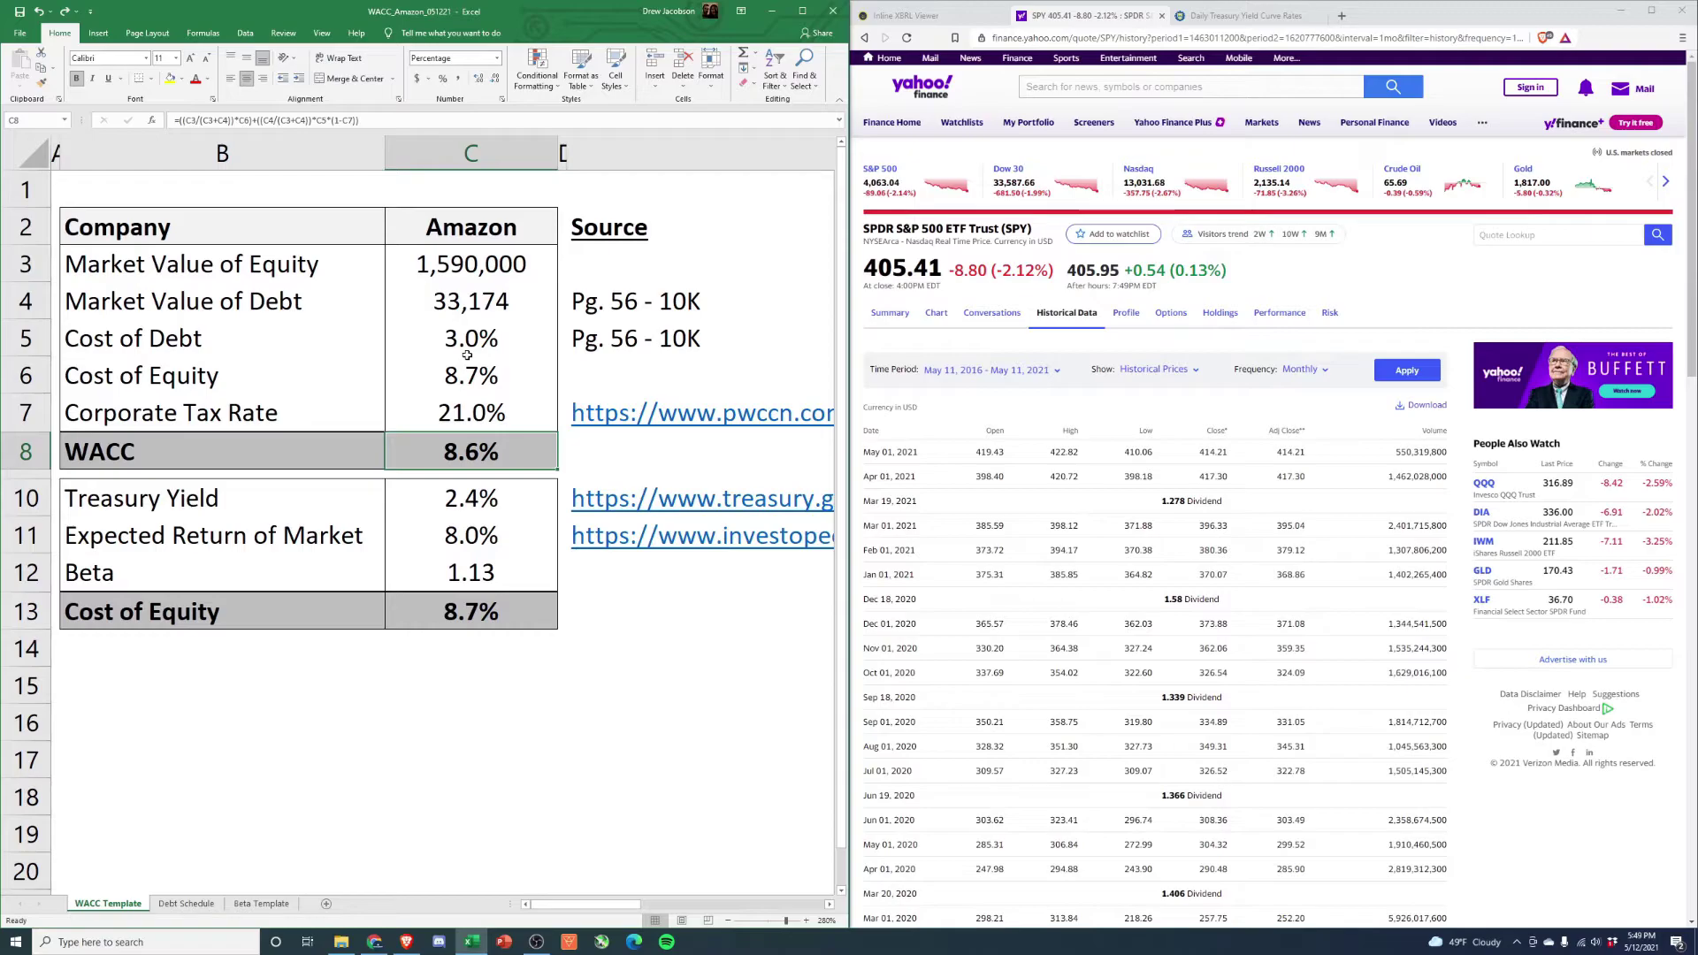
click(500, 345)
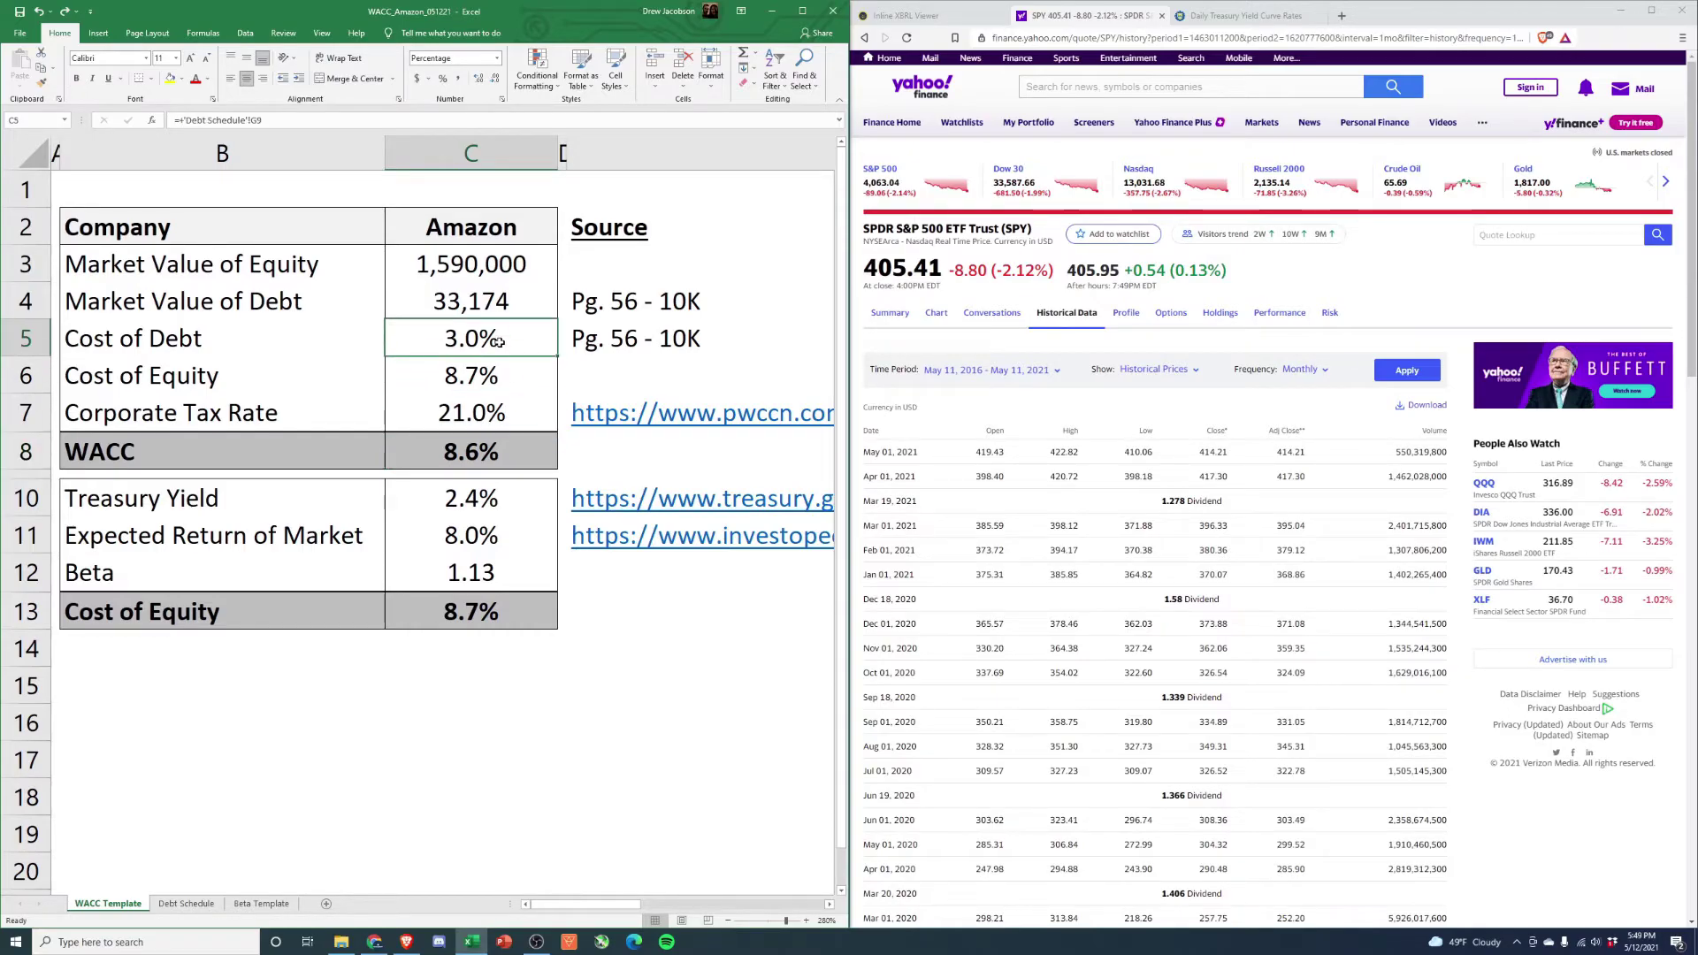
click(463, 303)
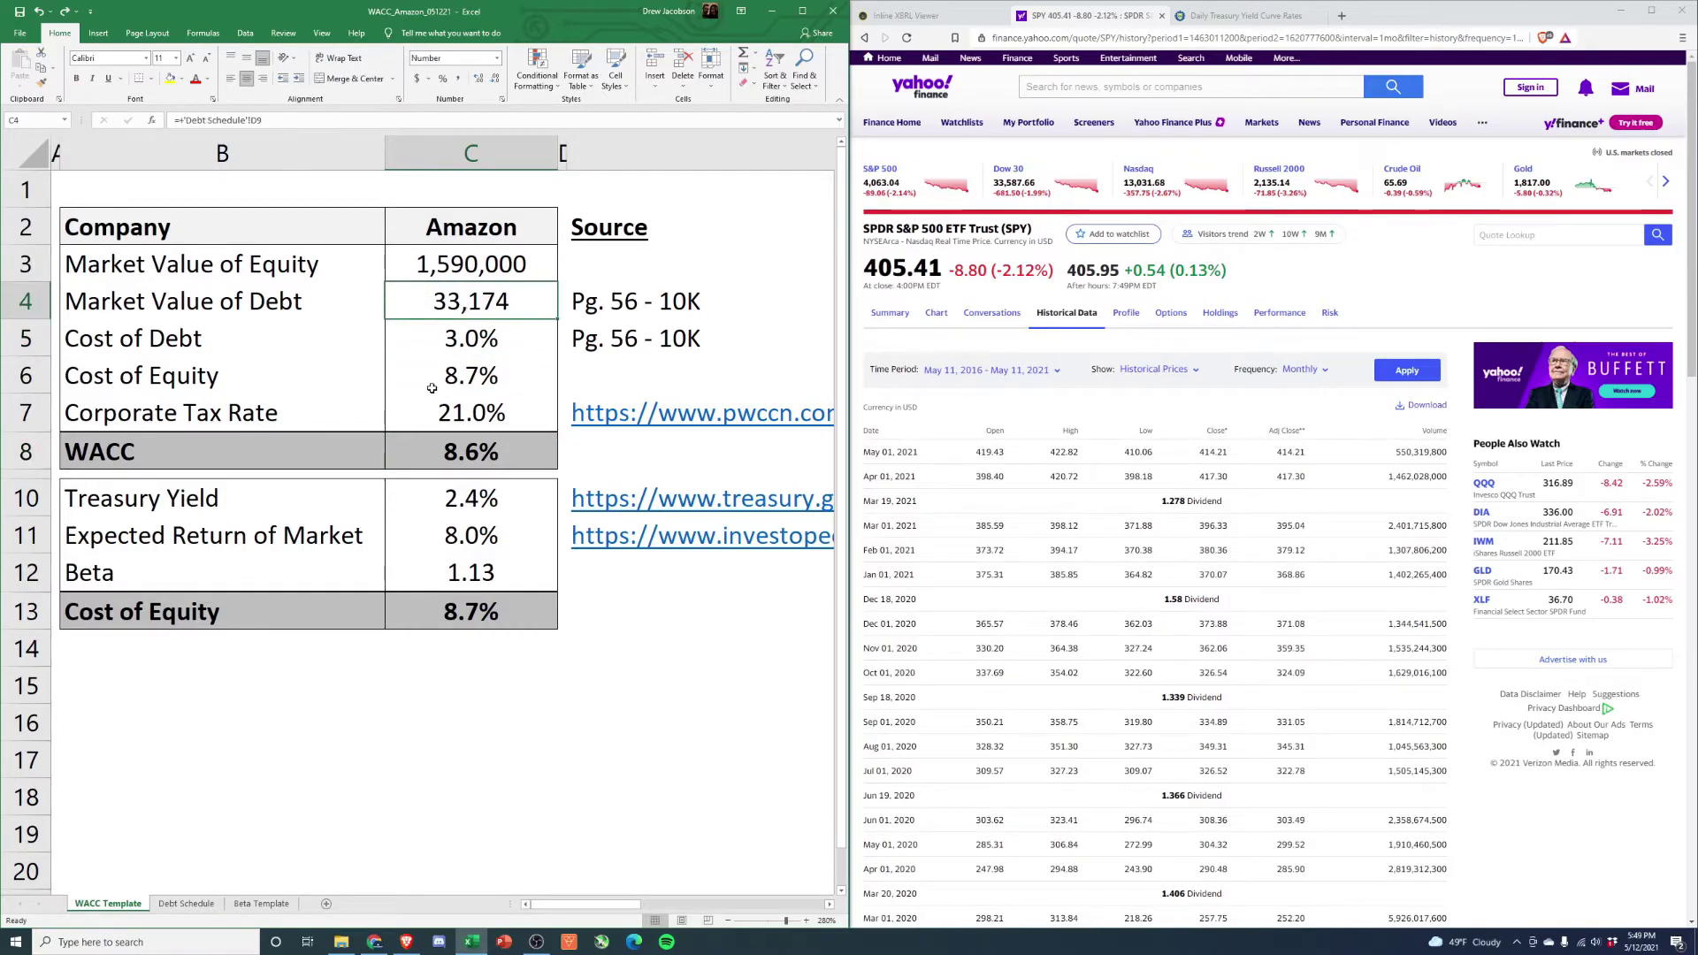
drag(458, 262, 476, 293)
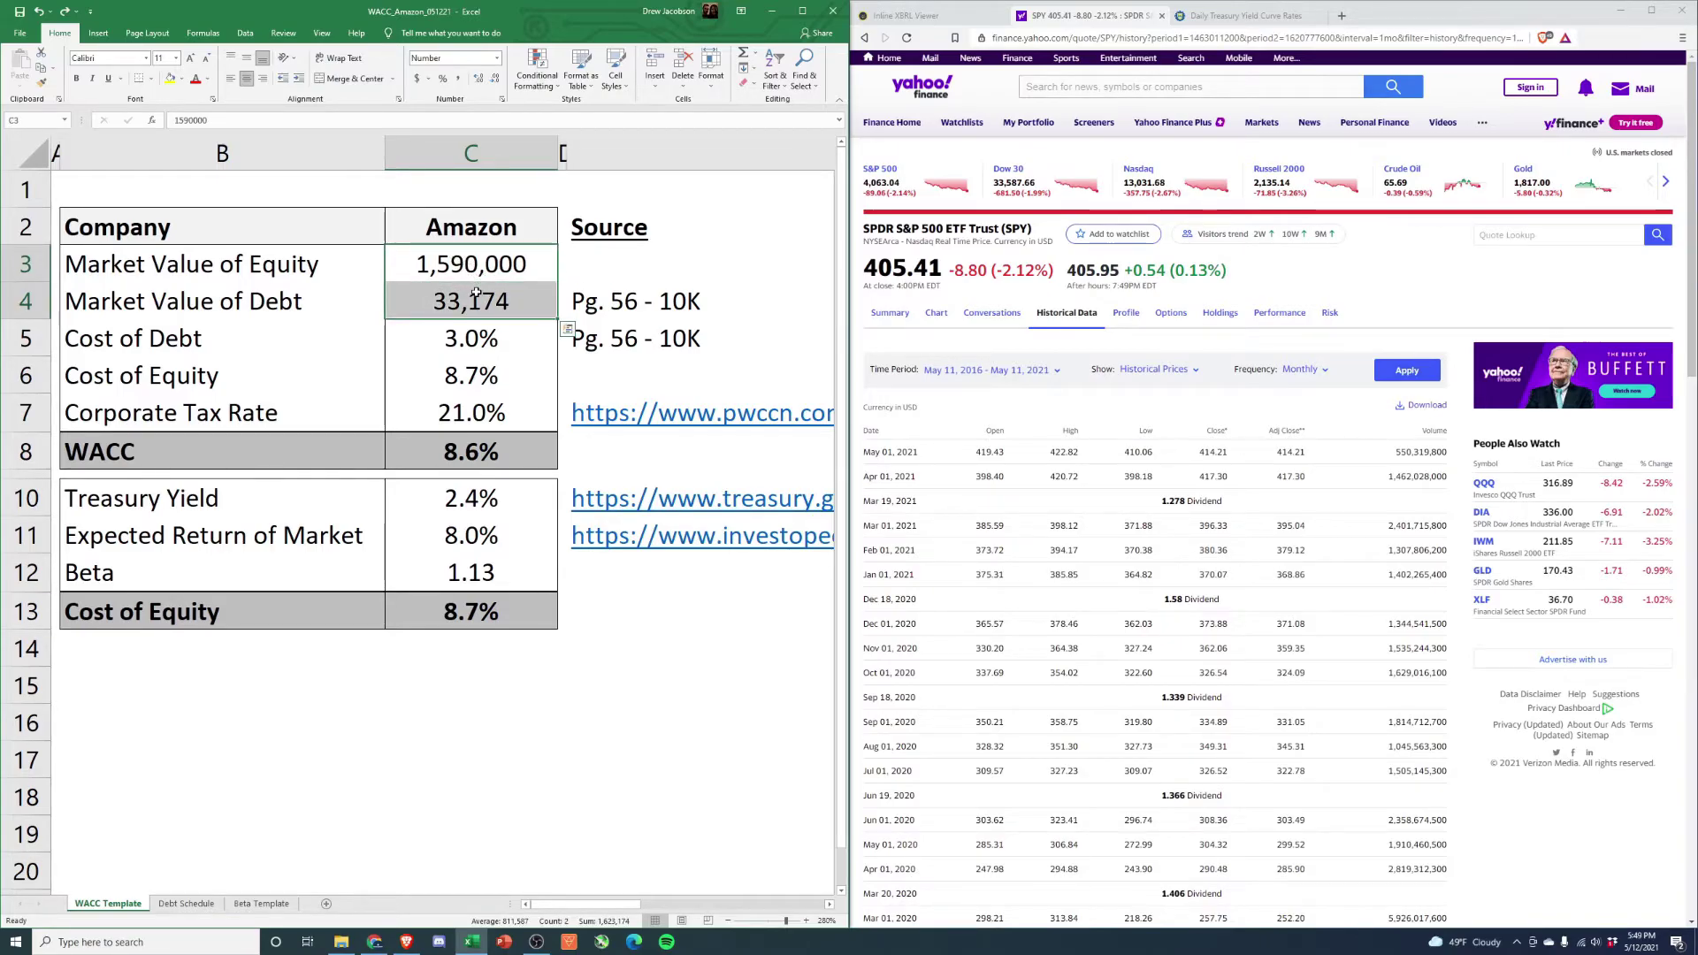
click(482, 343)
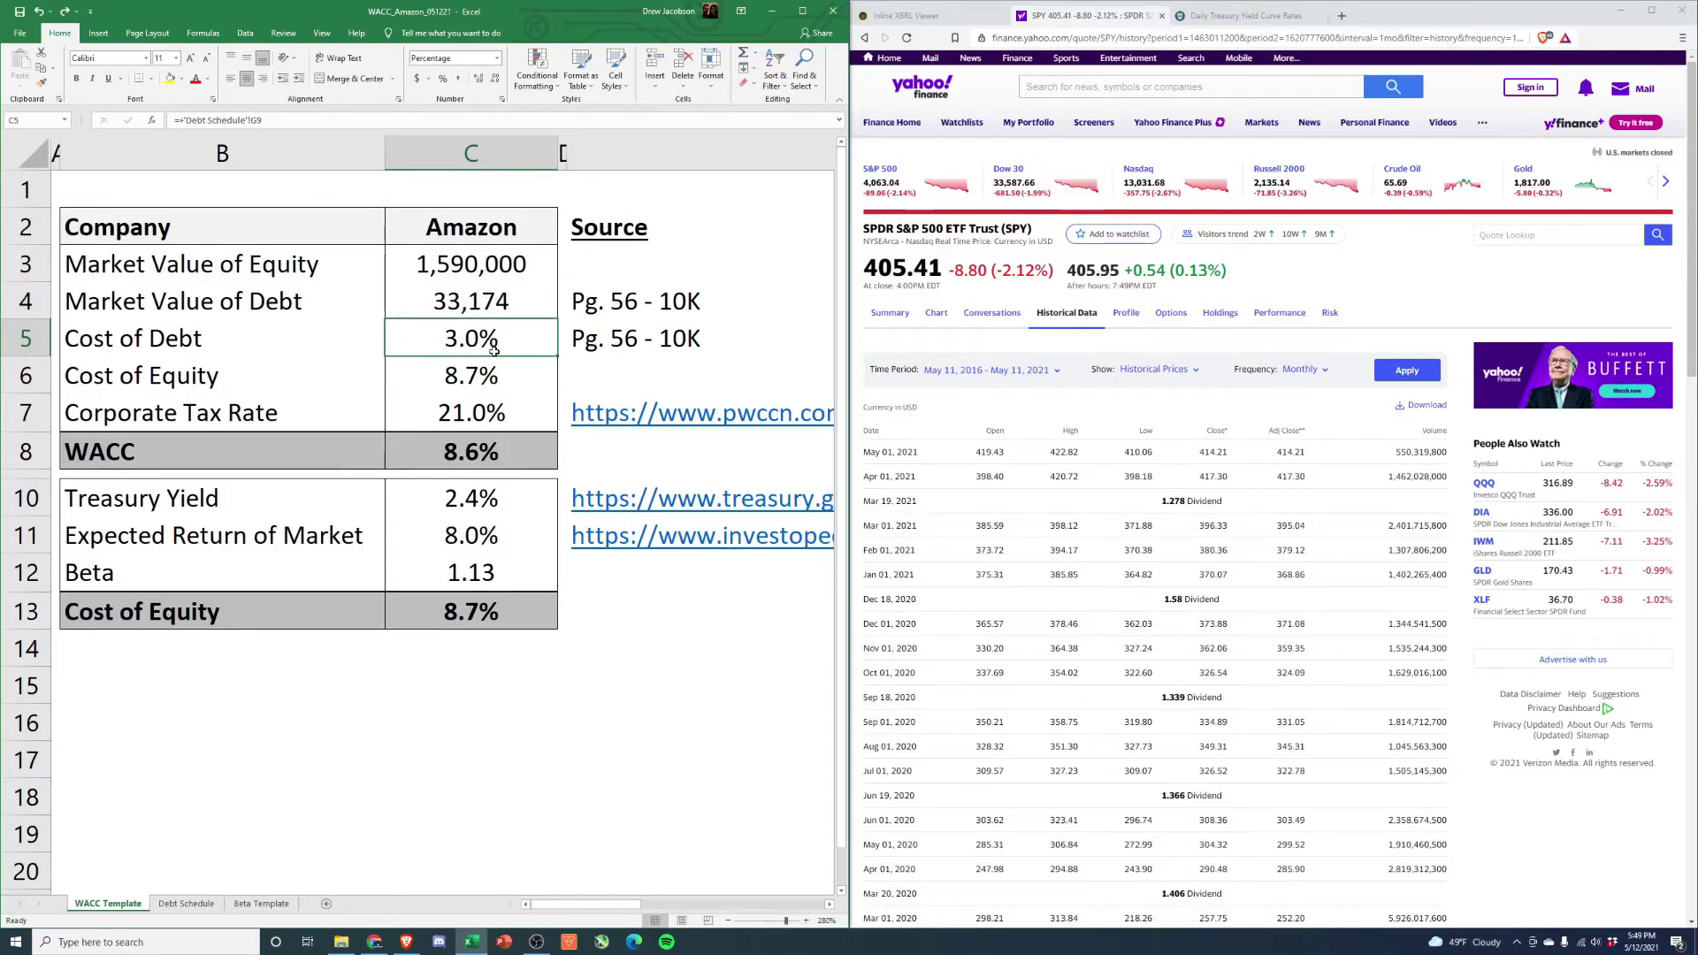
click(500, 375)
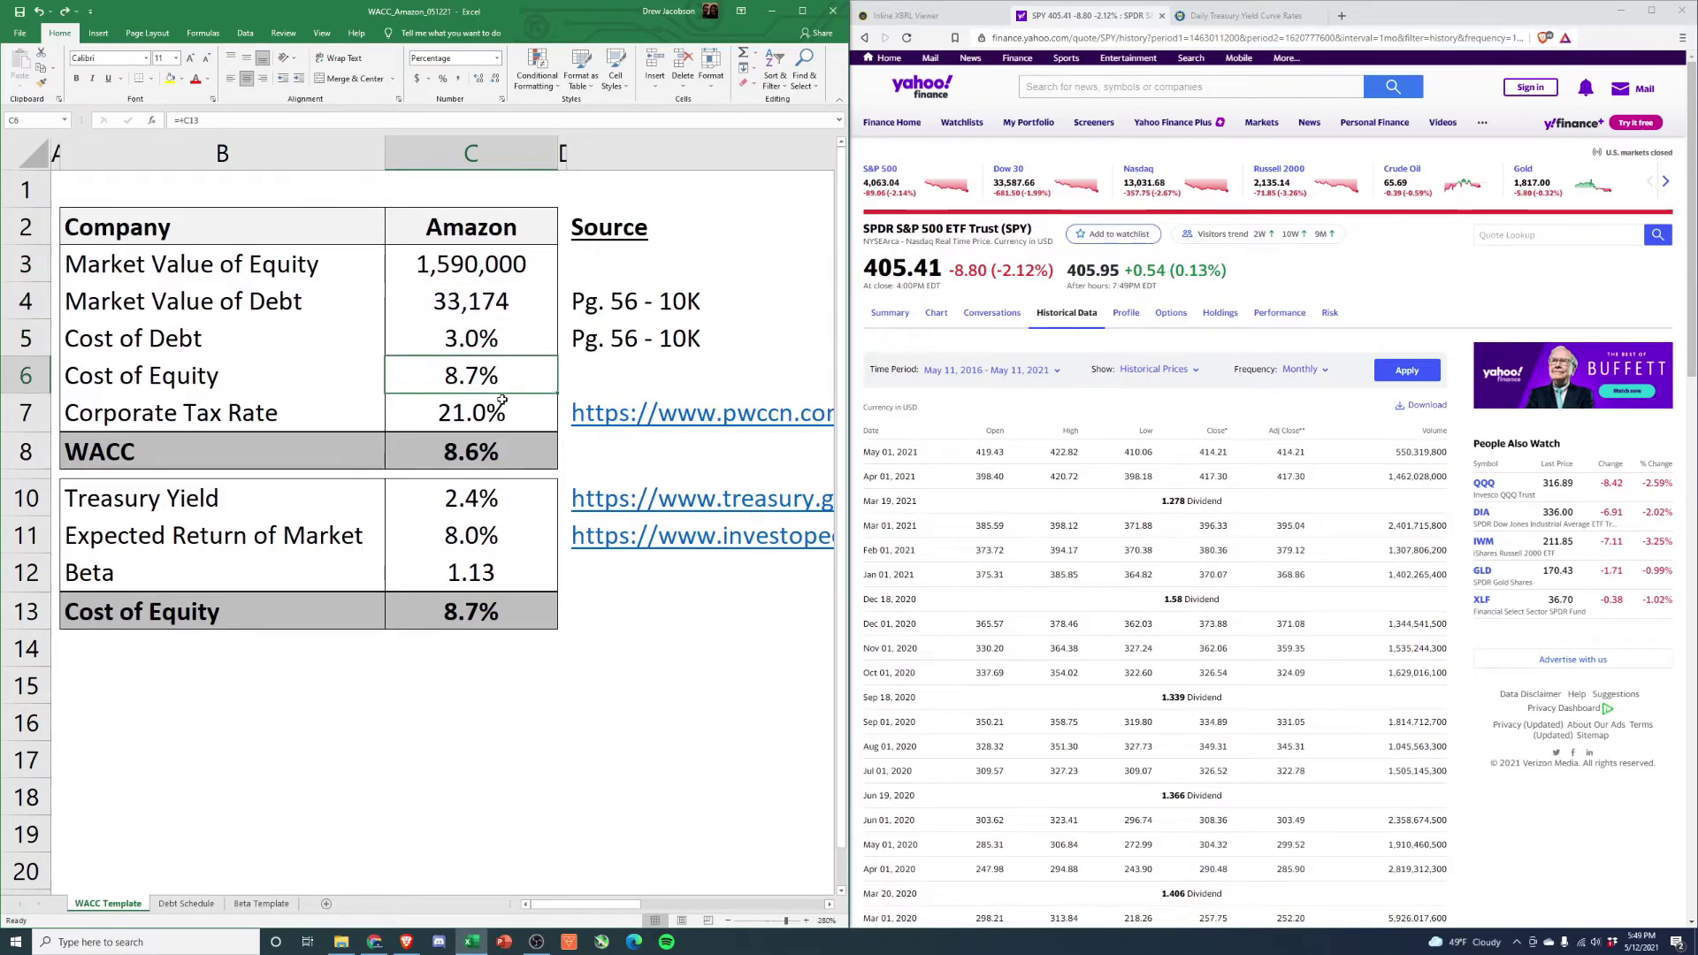
key(Up)
key(Up)
key(Up)
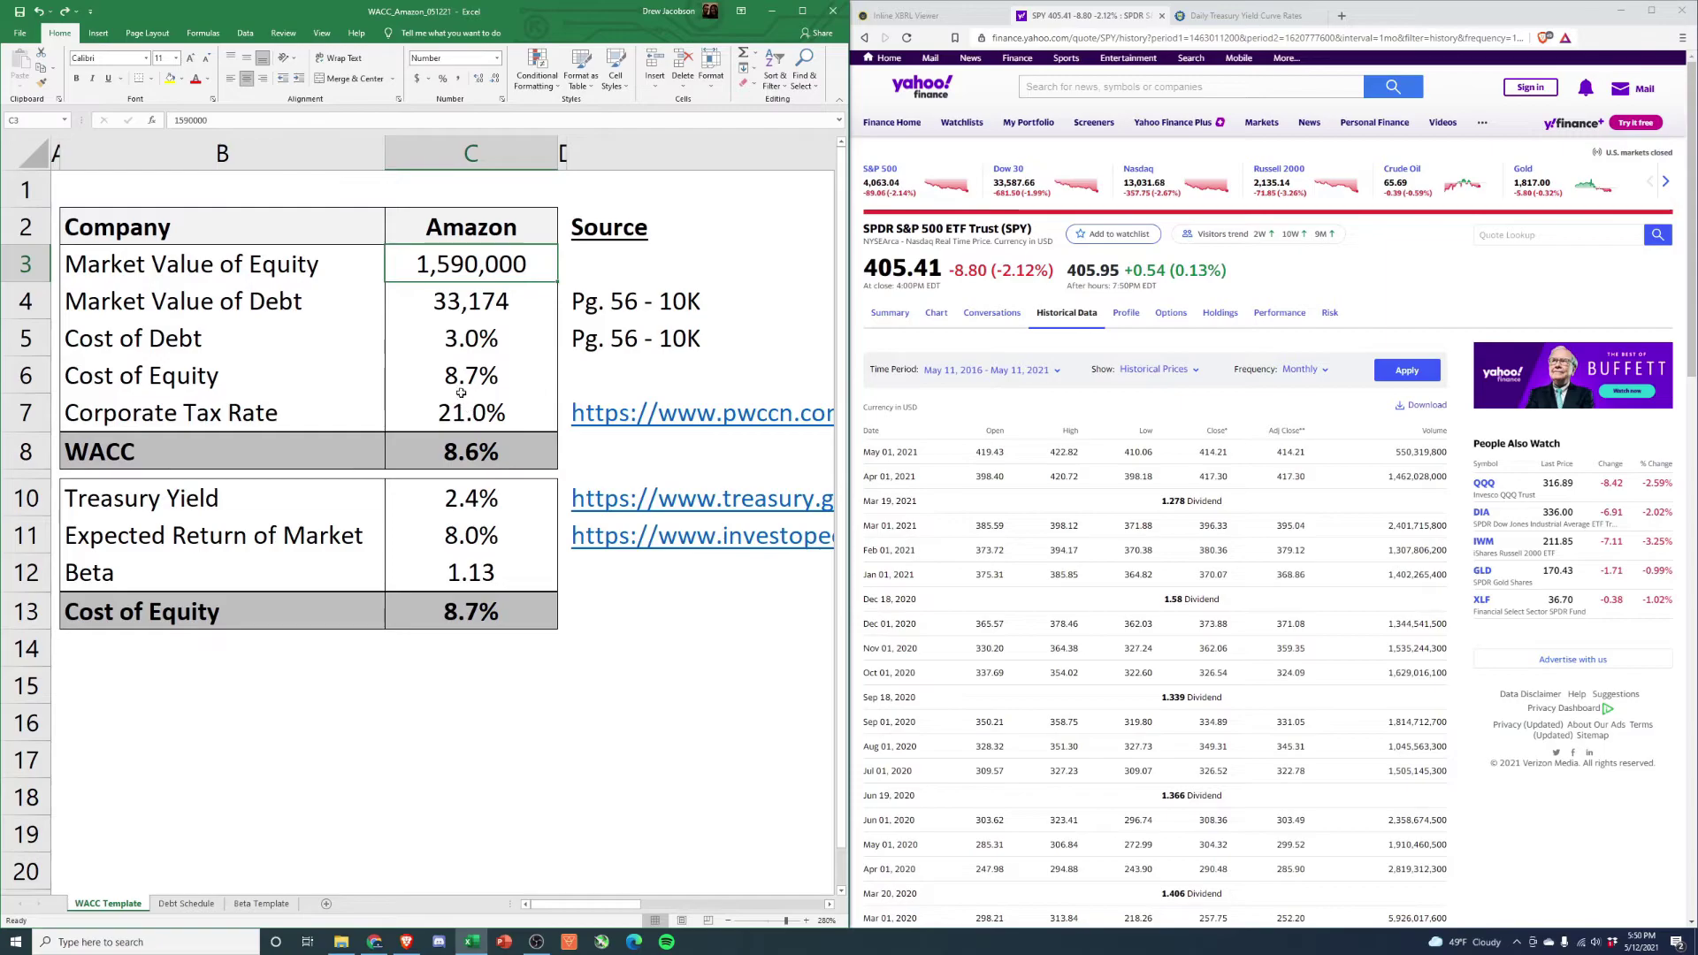
key(Down)
key(Down)
key(Down)
click(465, 455)
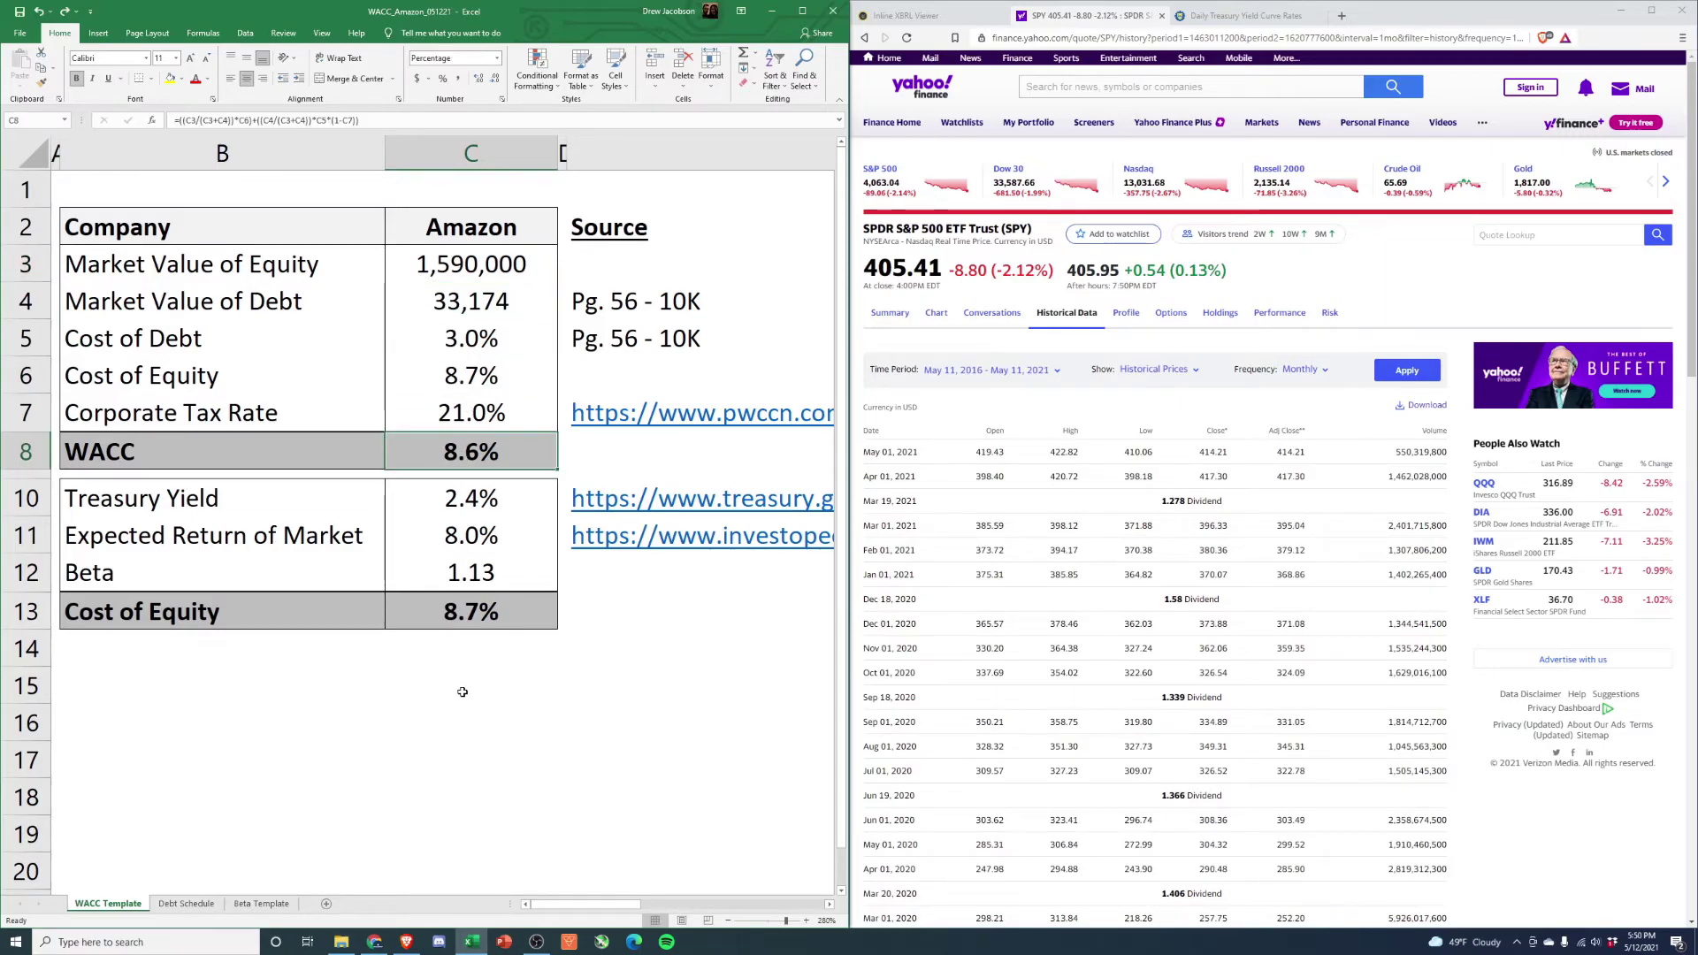
click(477, 376)
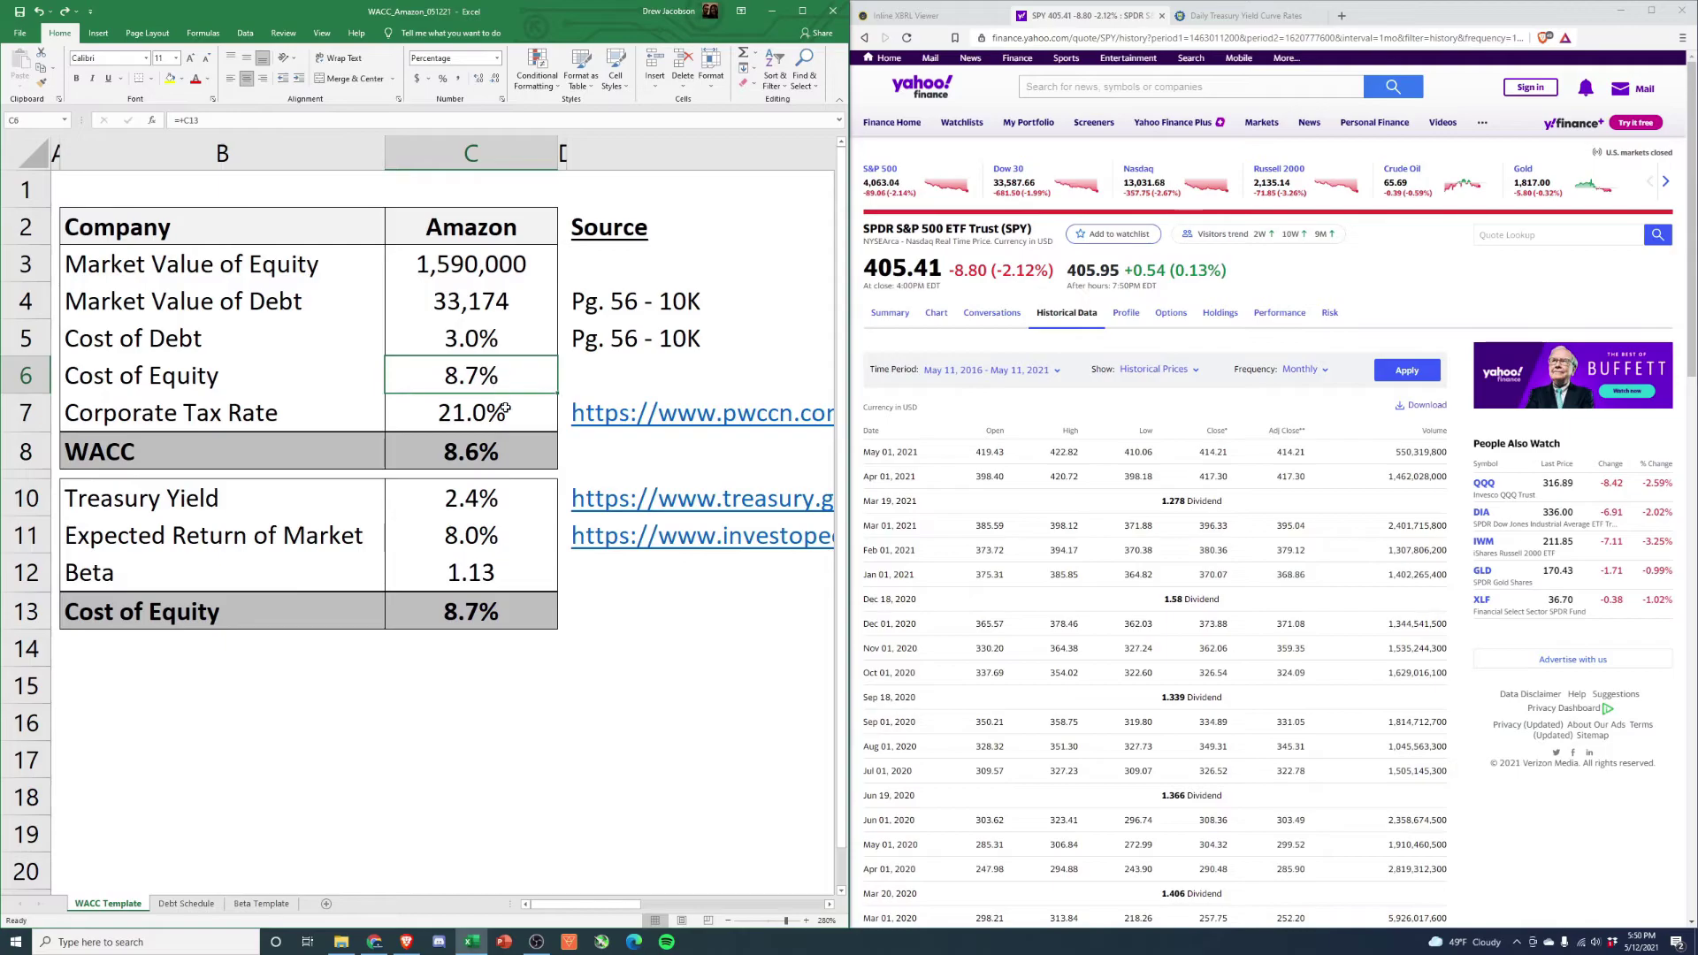
click(470, 299)
click(485, 265)
click(498, 301)
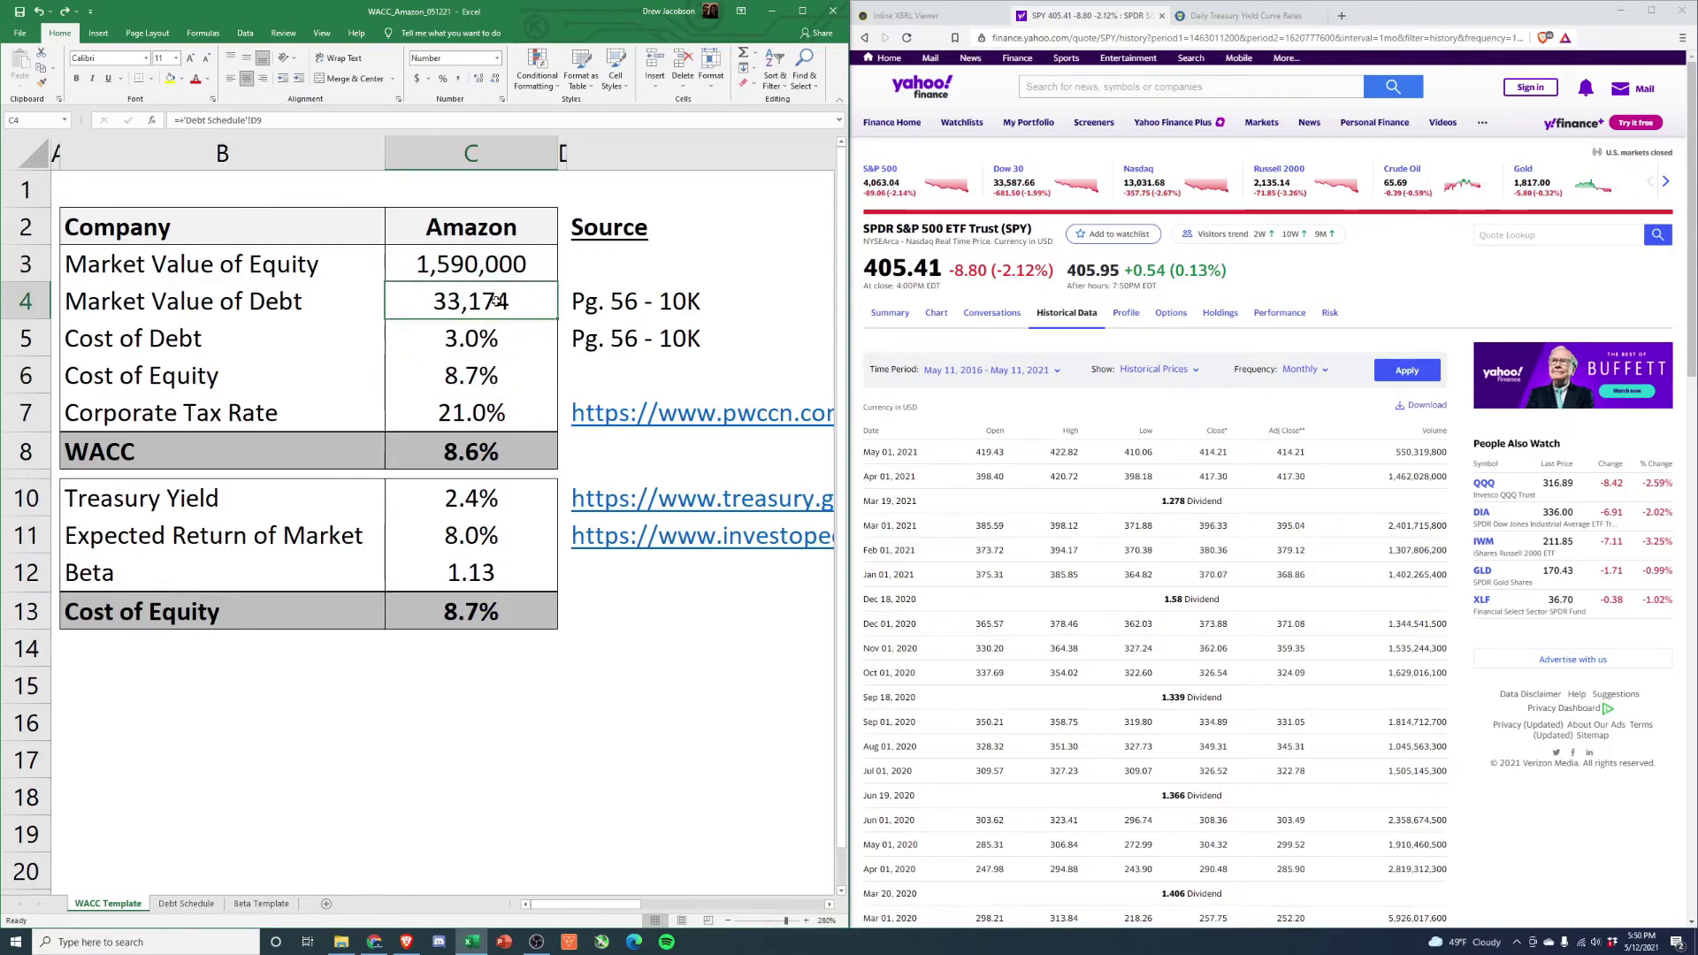
click(492, 609)
click(515, 450)
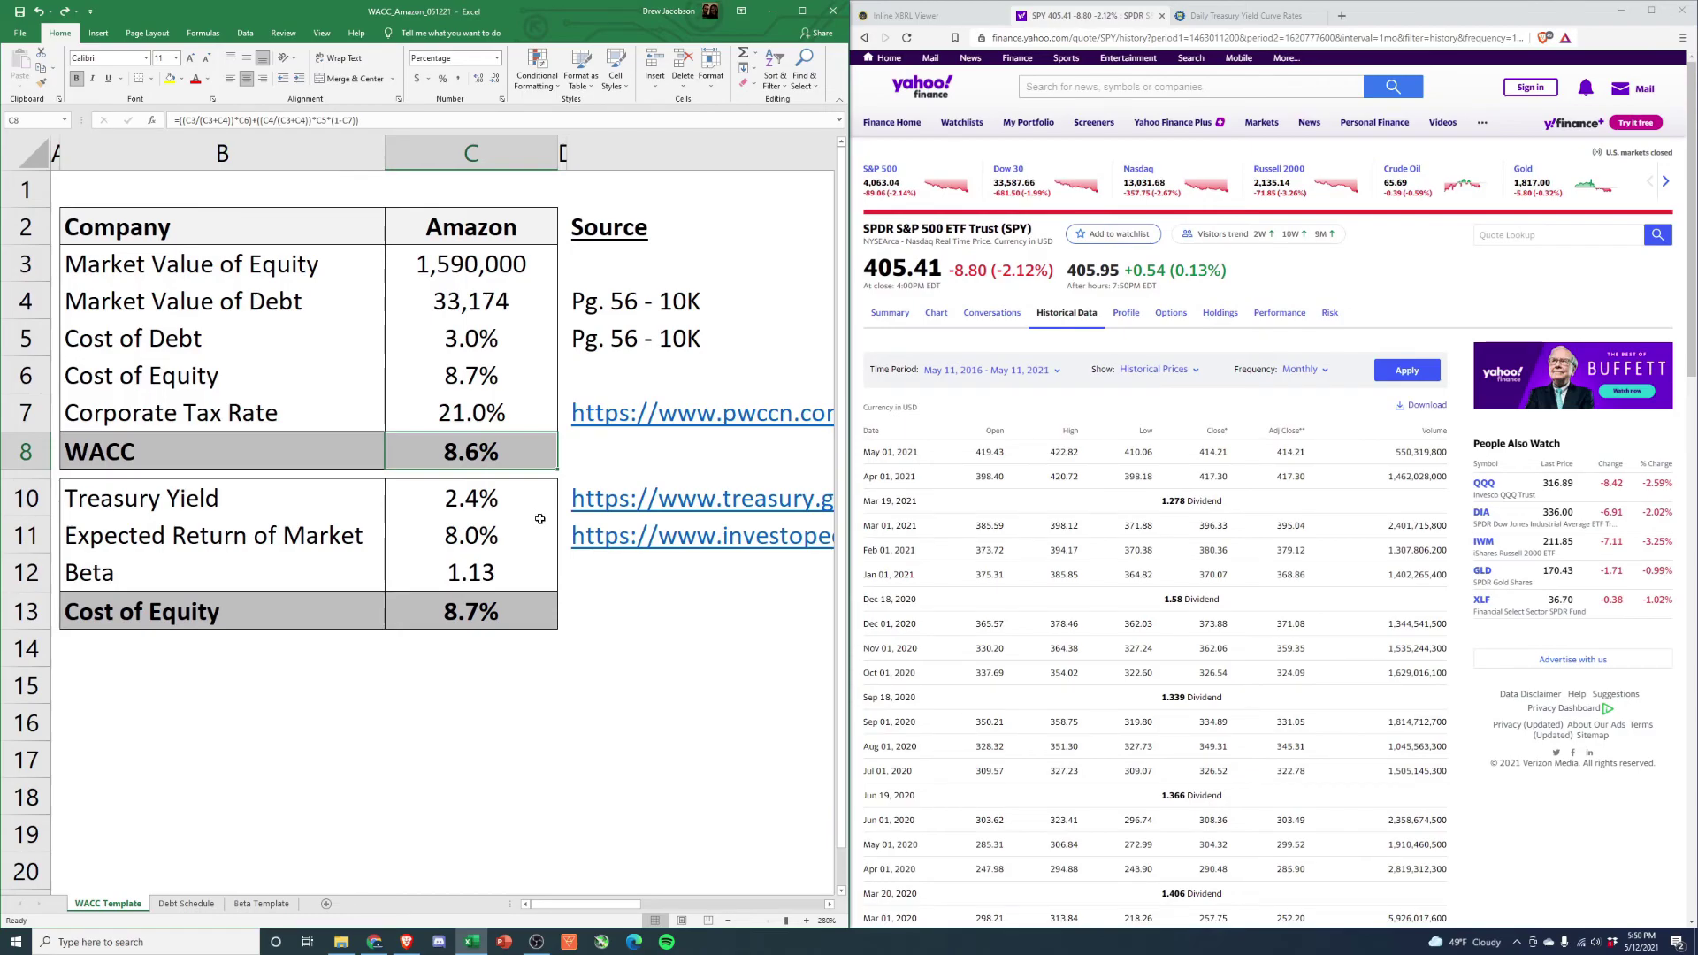
click(457, 693)
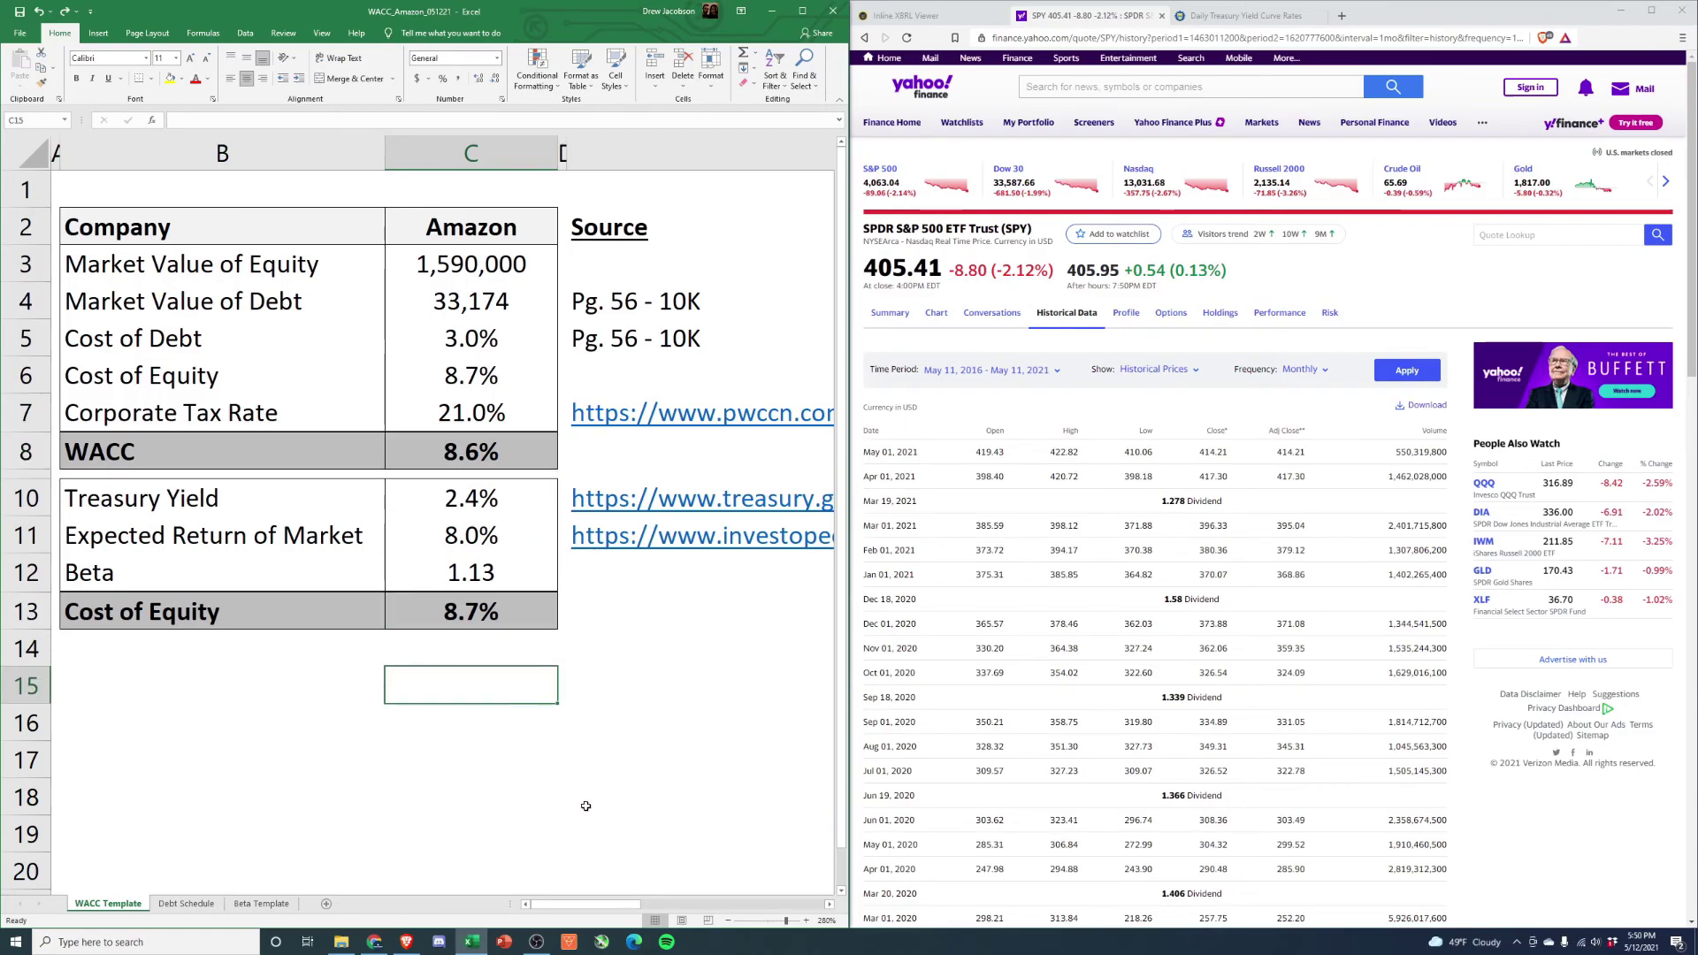